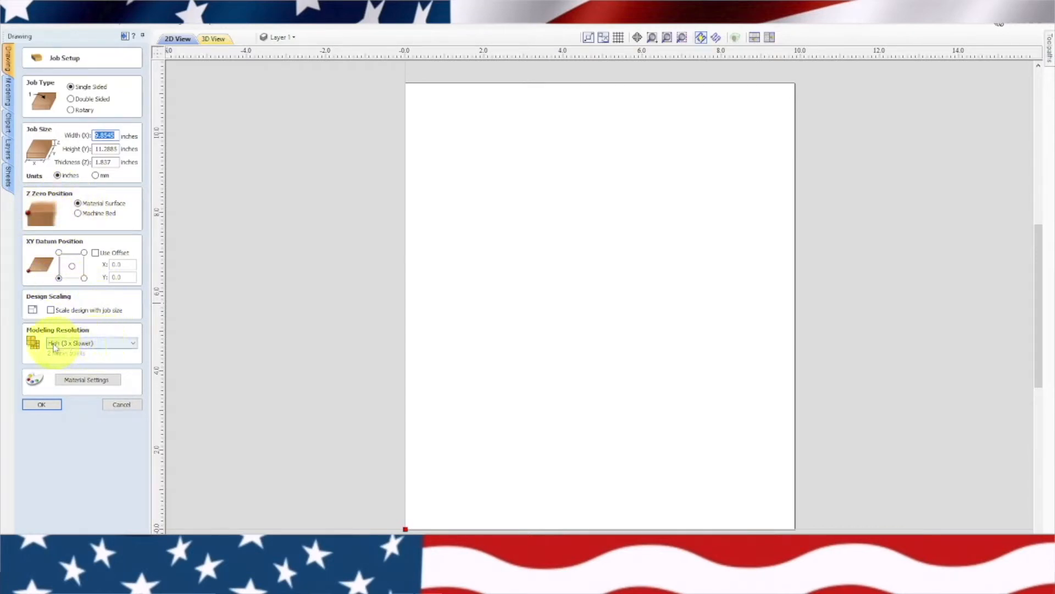
Set the modeling resolution to High (3 x Slower) and accept the single-sided job setup
click(131, 344)
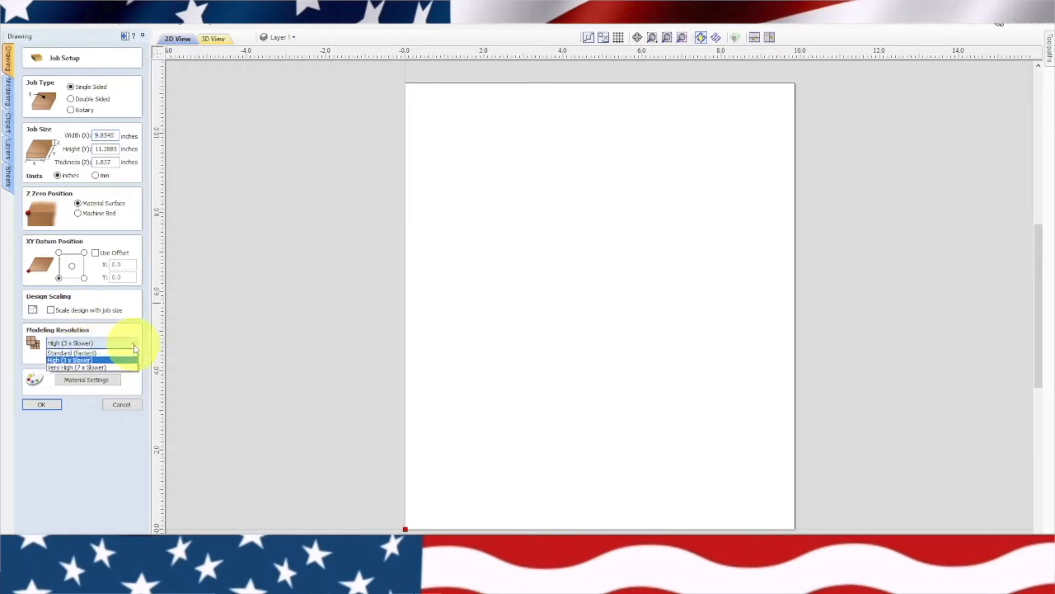
click(107, 361)
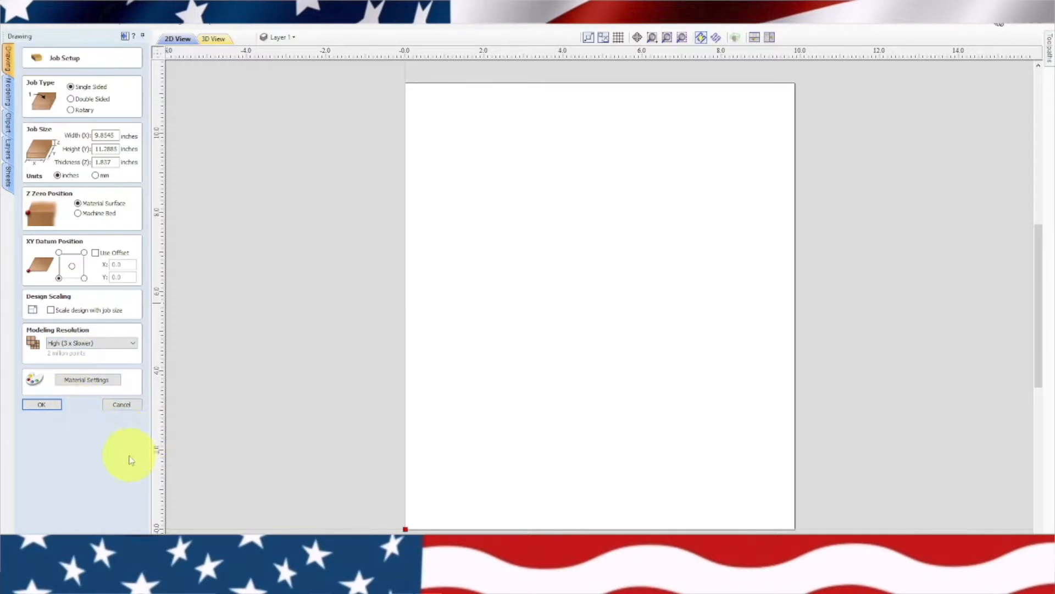
click(43, 405)
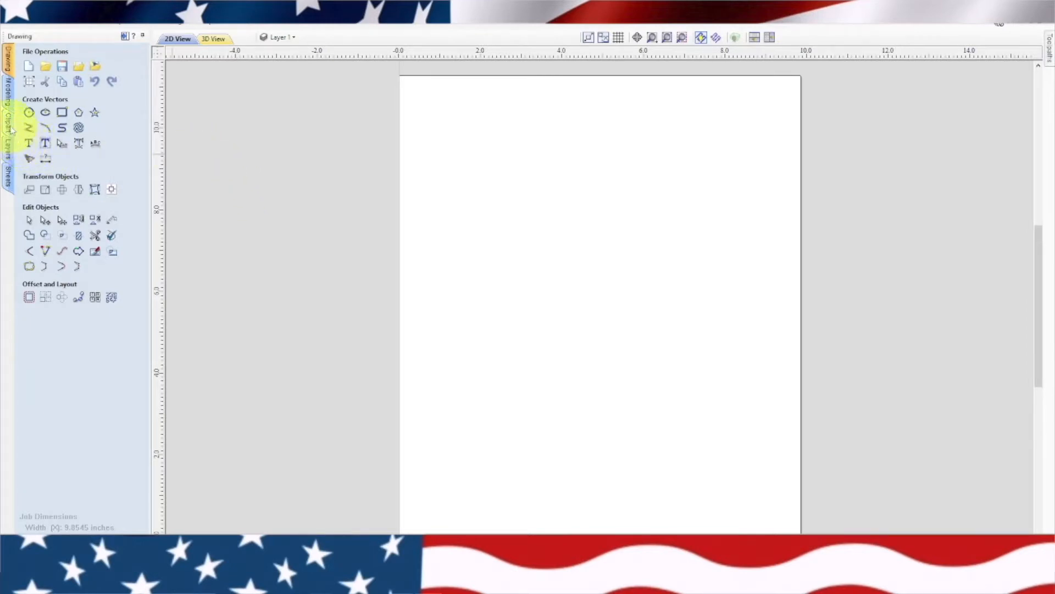
Import the 3D model Wine Bottle No.1 from the WineBarNo.1-STL folder with the default orientation, size and position
click(8, 90)
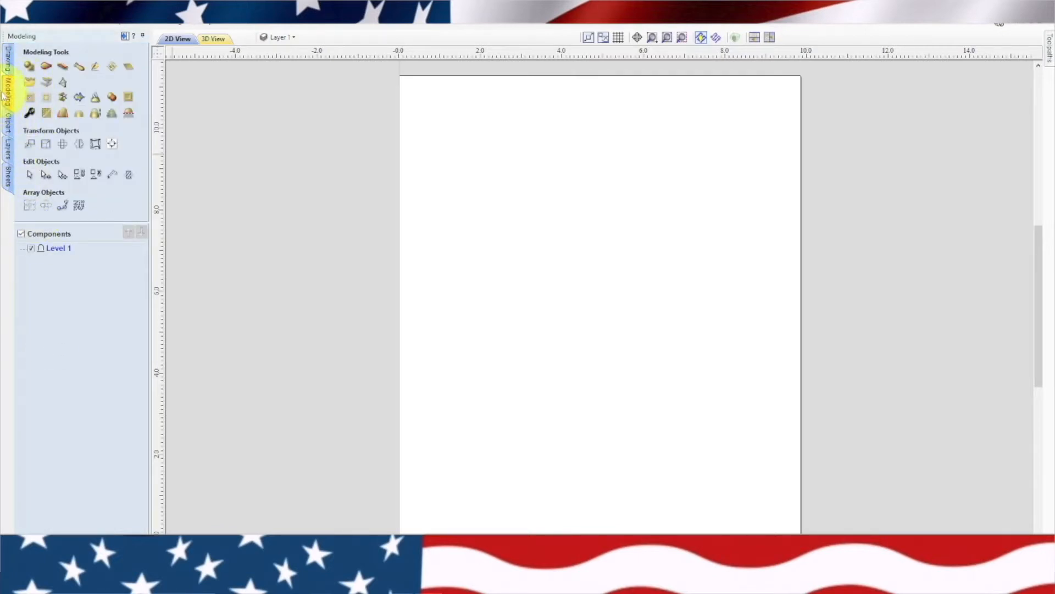
click(30, 83)
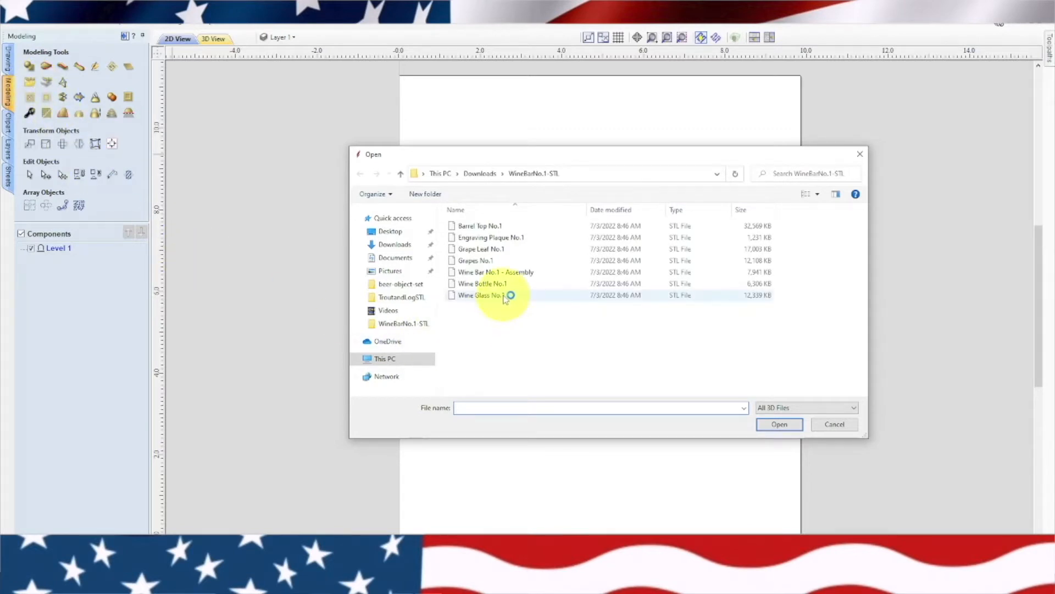
click(517, 284)
click(777, 424)
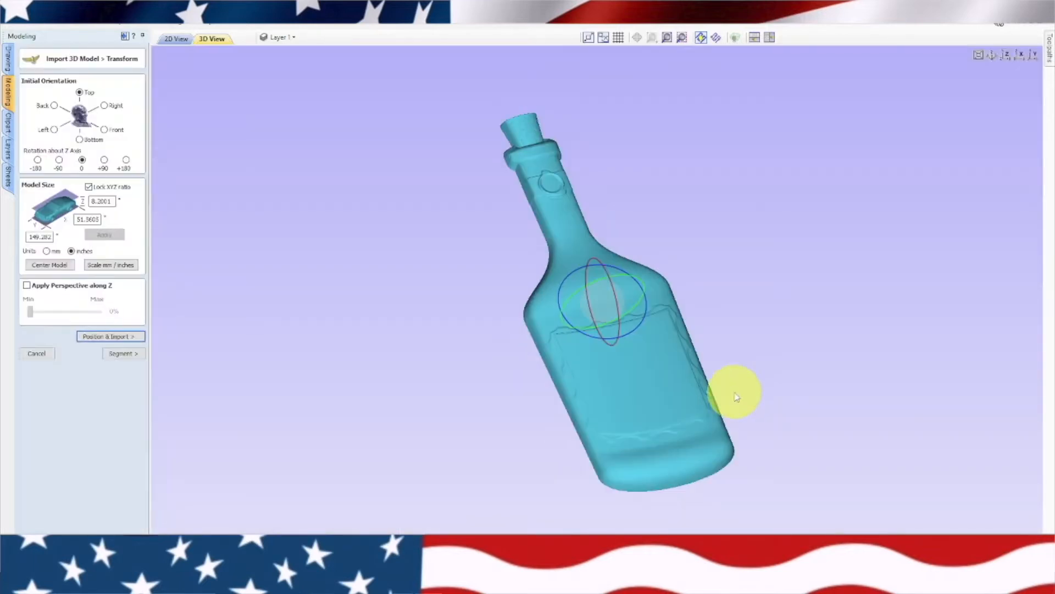
click(109, 337)
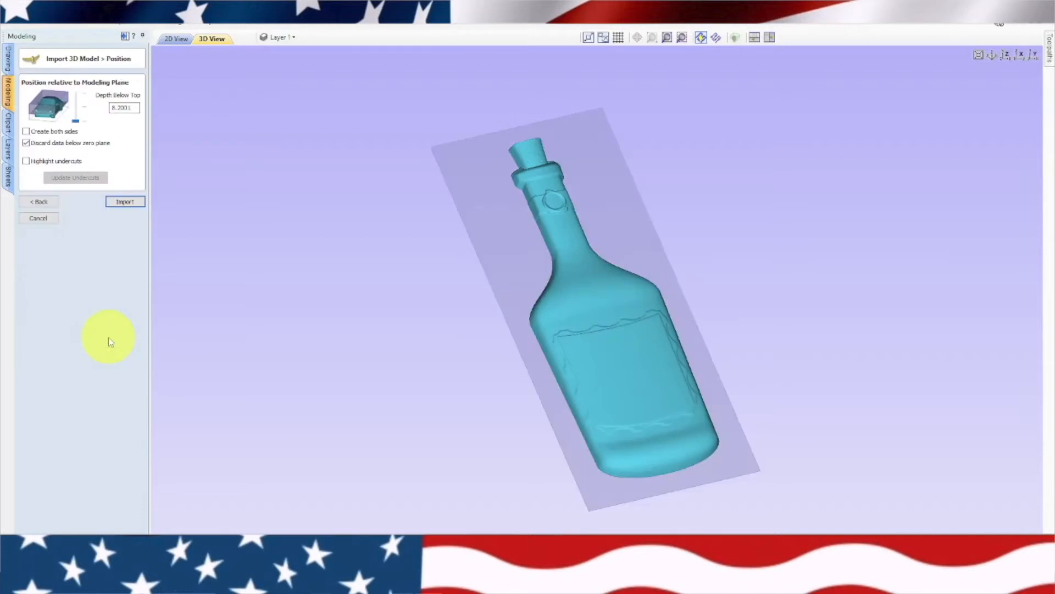
click(126, 202)
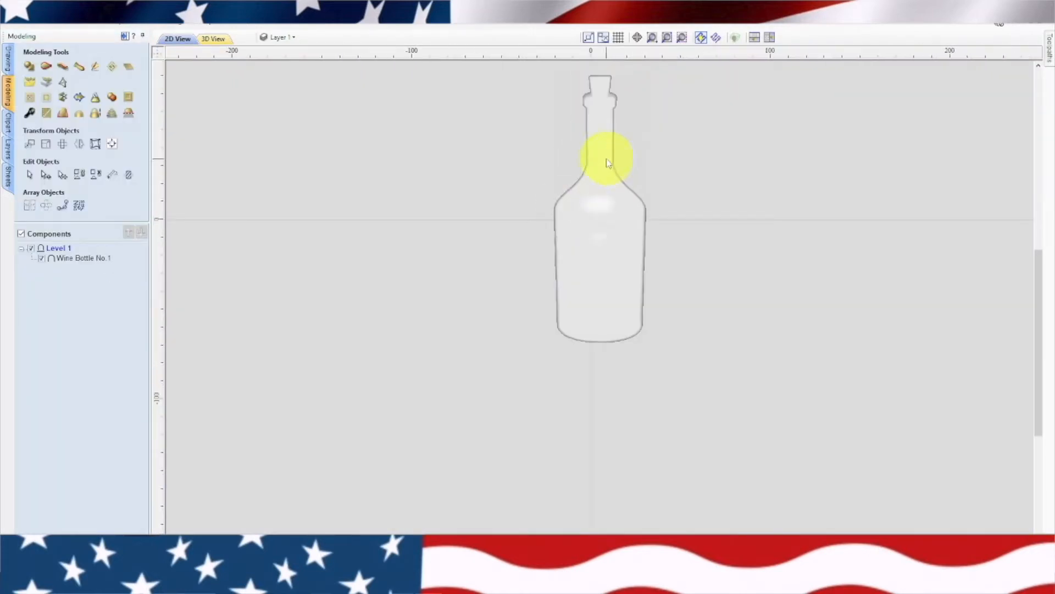
Scale the wine bottle down proportionally about its center to about 7 inches tall, so it fits inside the job area
click(605, 158)
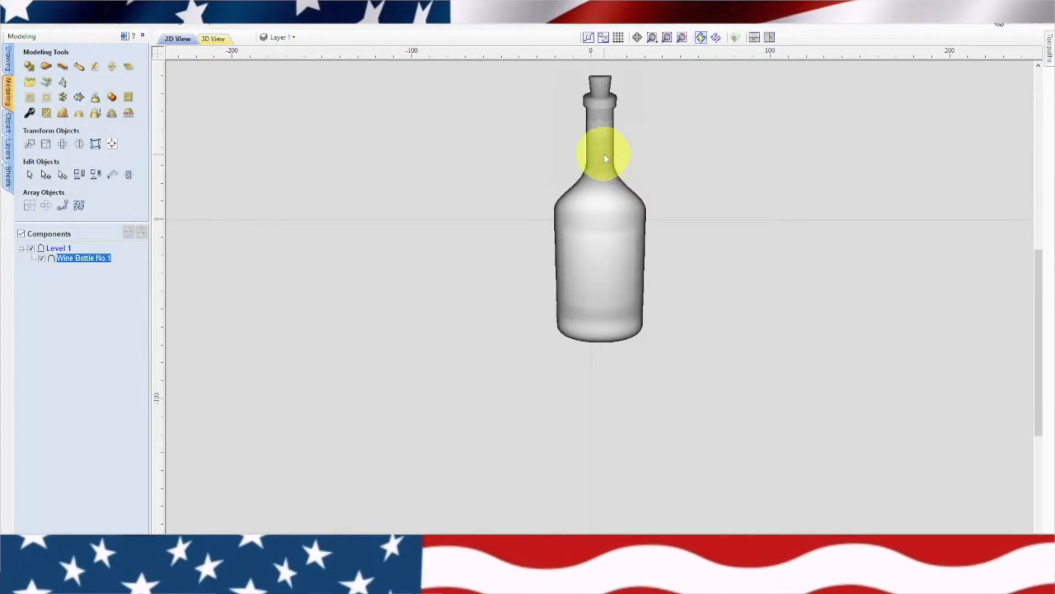
click(606, 158)
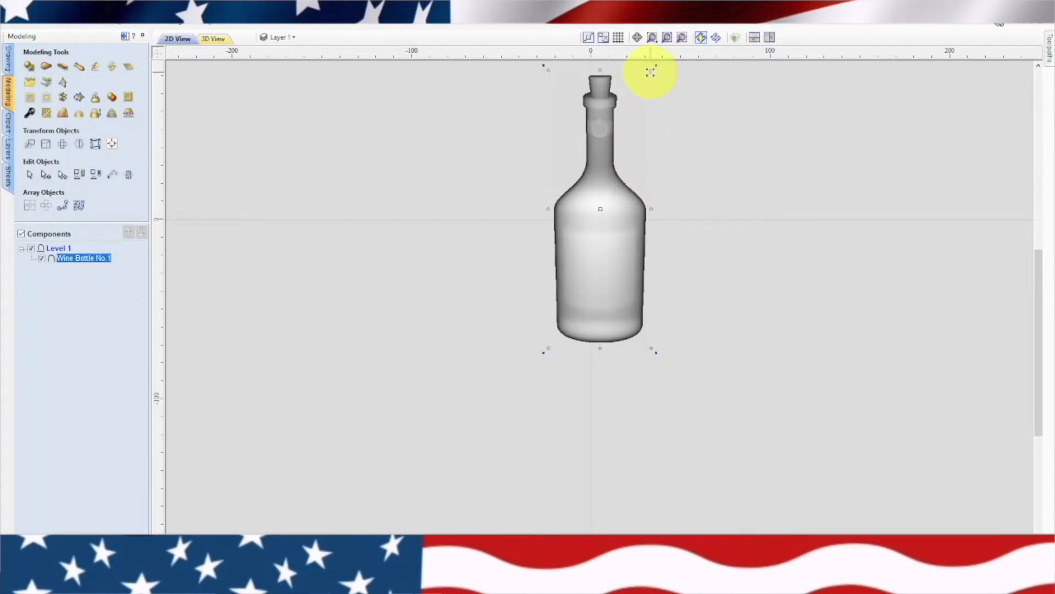
drag(650, 72, 604, 229)
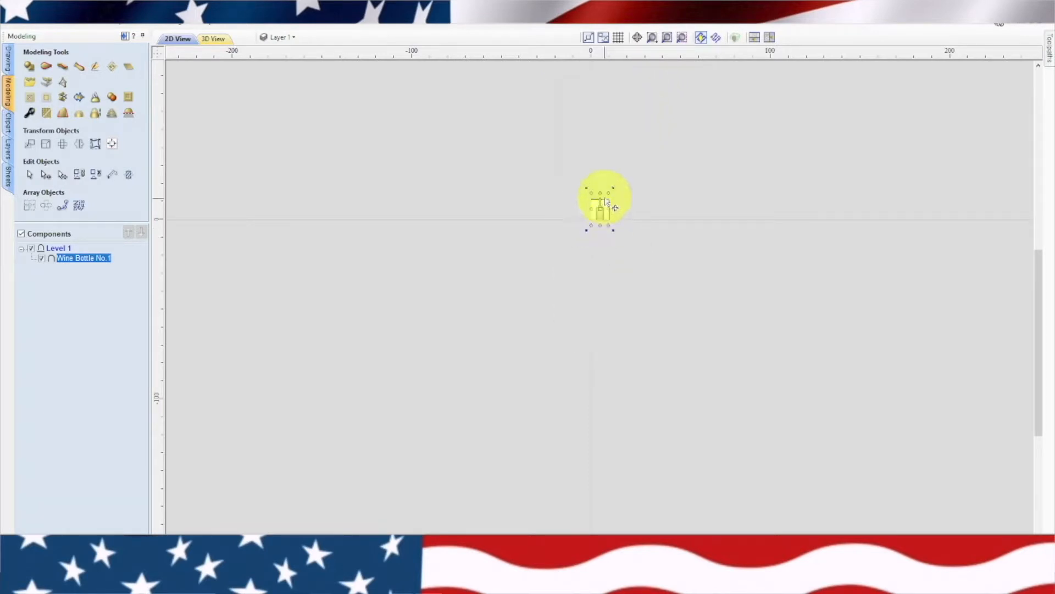
scroll(603, 197, up, 8)
scroll(636, 314, down, 4)
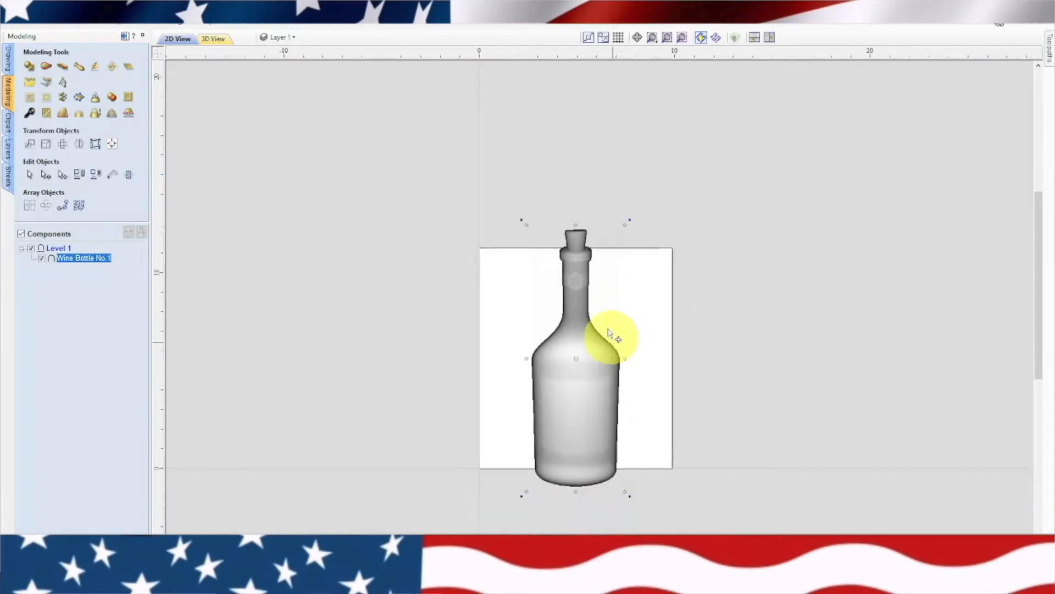
scroll(591, 265, up, 3)
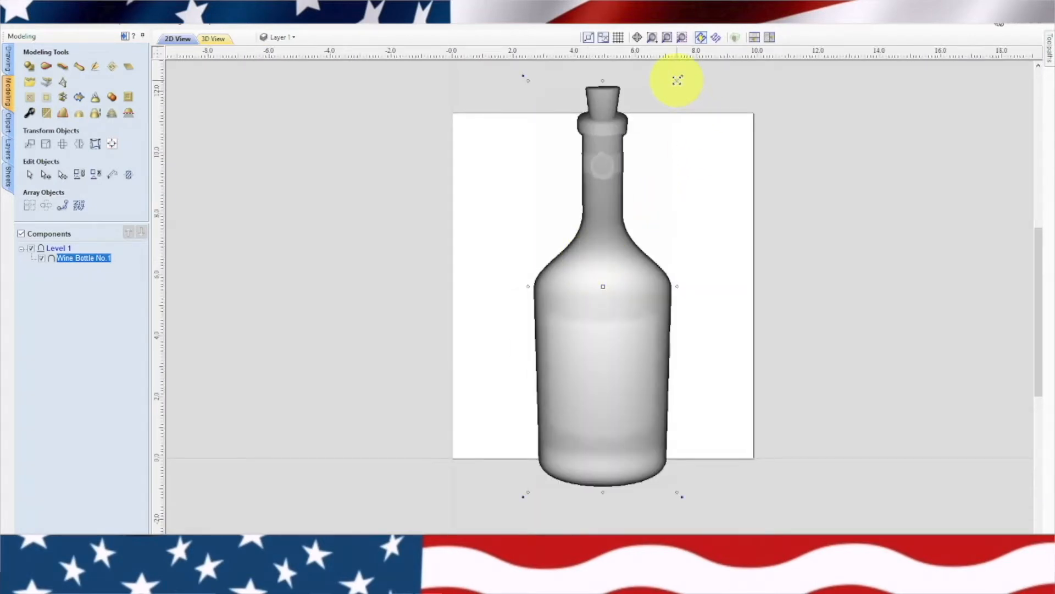
drag(677, 81, 637, 230)
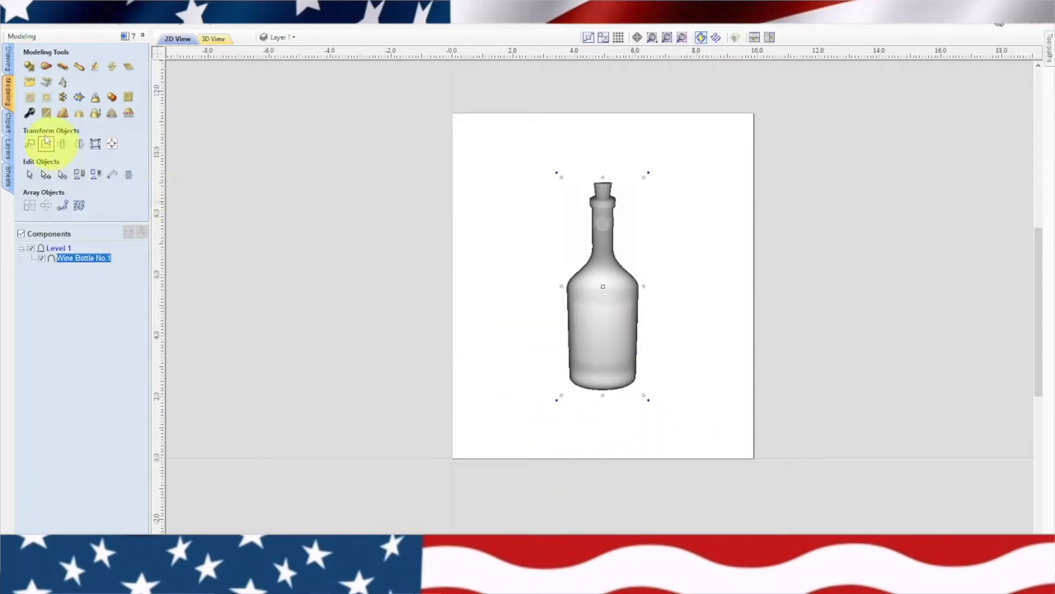
Import the 3D model Wine Glass No.1 with the default orientation, size and position
click(33, 84)
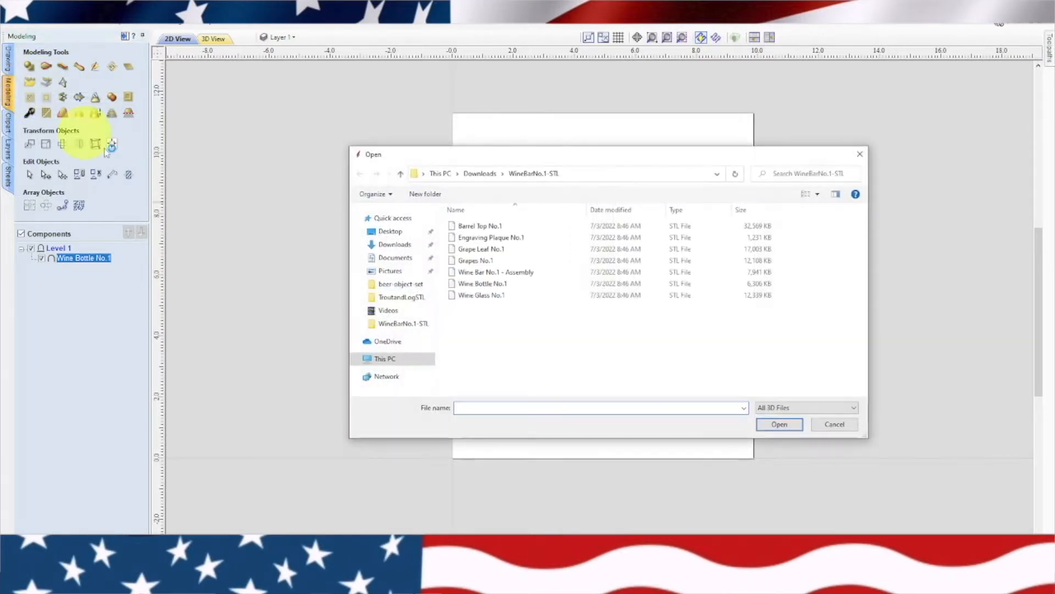
click(494, 295)
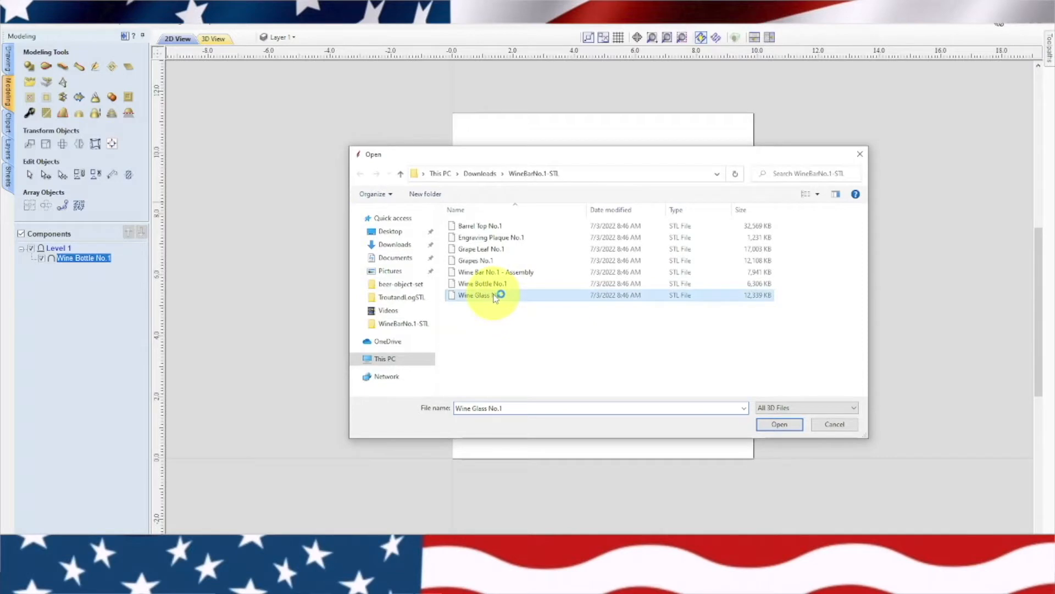
click(794, 424)
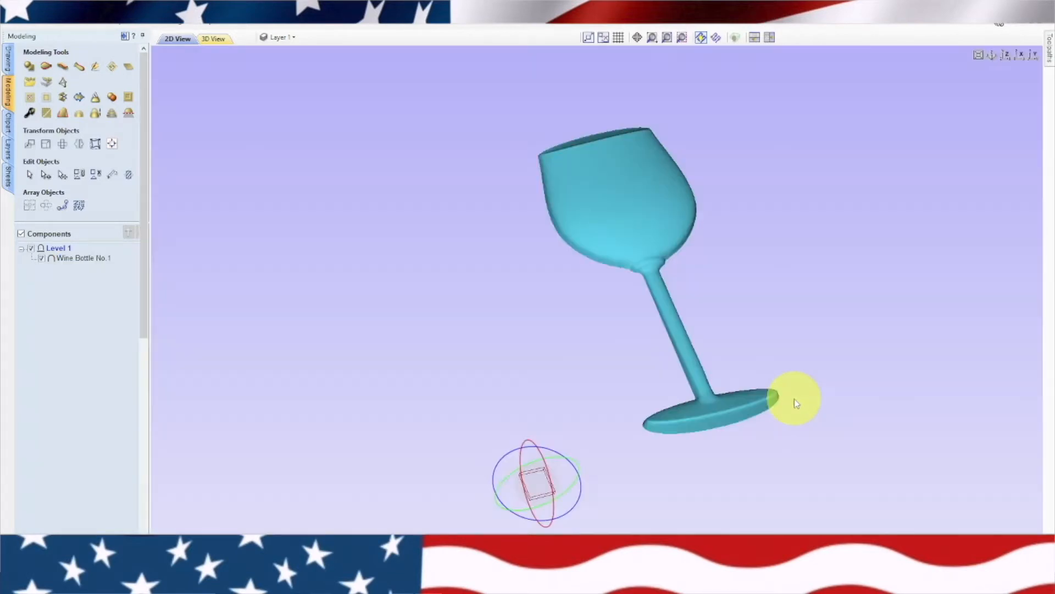
click(122, 335)
click(126, 205)
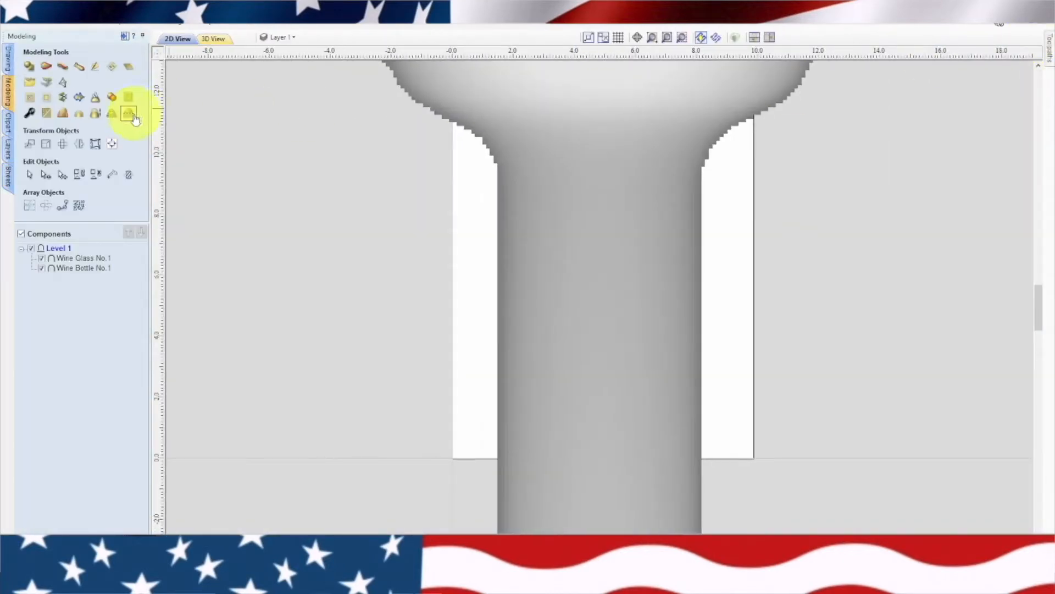
Scale the oversized wine glass down proportionally until it fits inside the job area over the bottle
scroll(577, 385, down, 10)
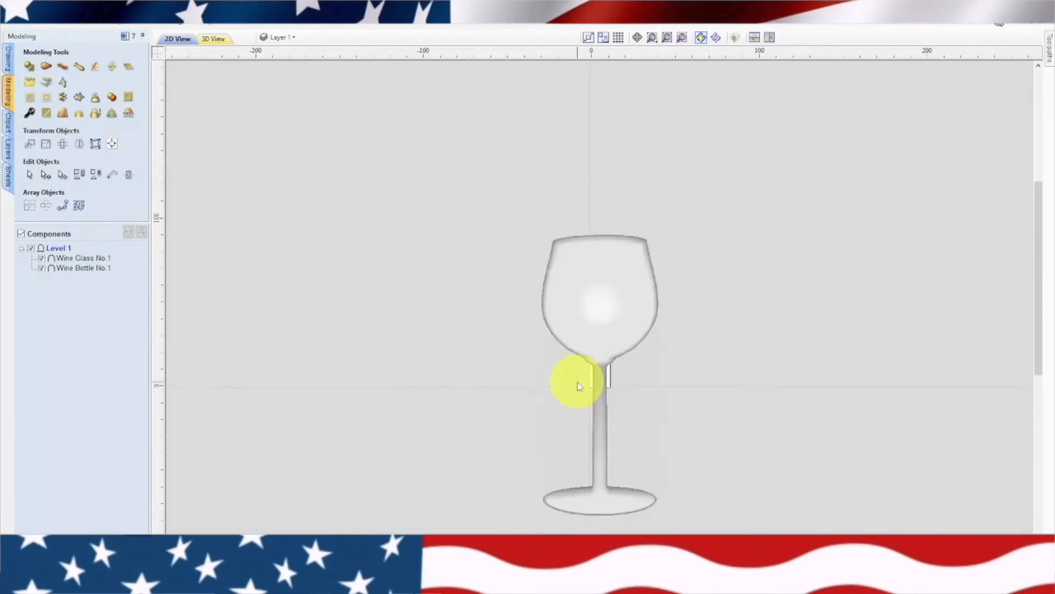
click(630, 283)
click(632, 274)
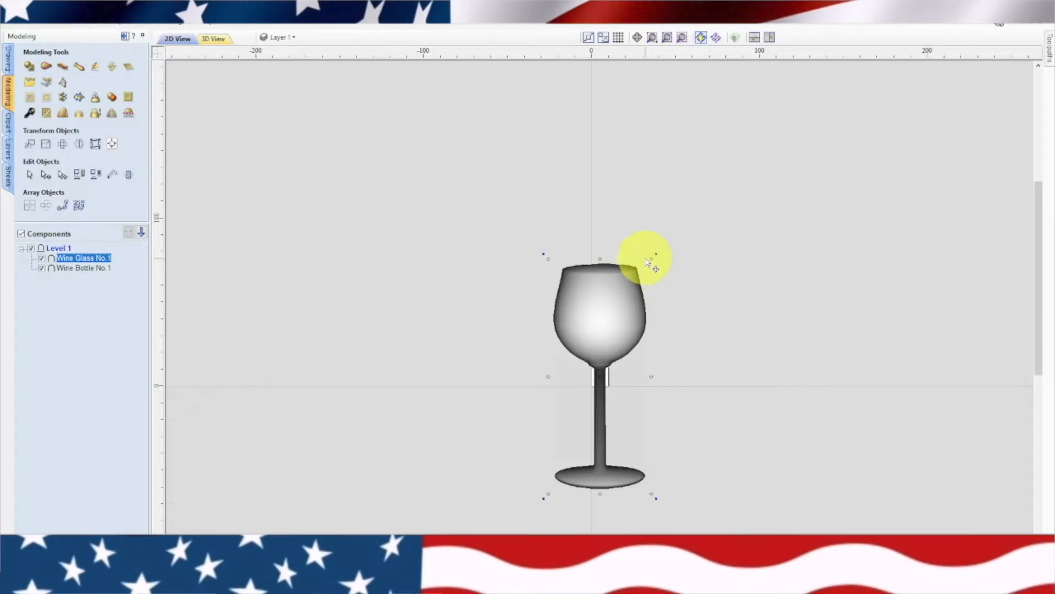
drag(653, 258, 597, 398)
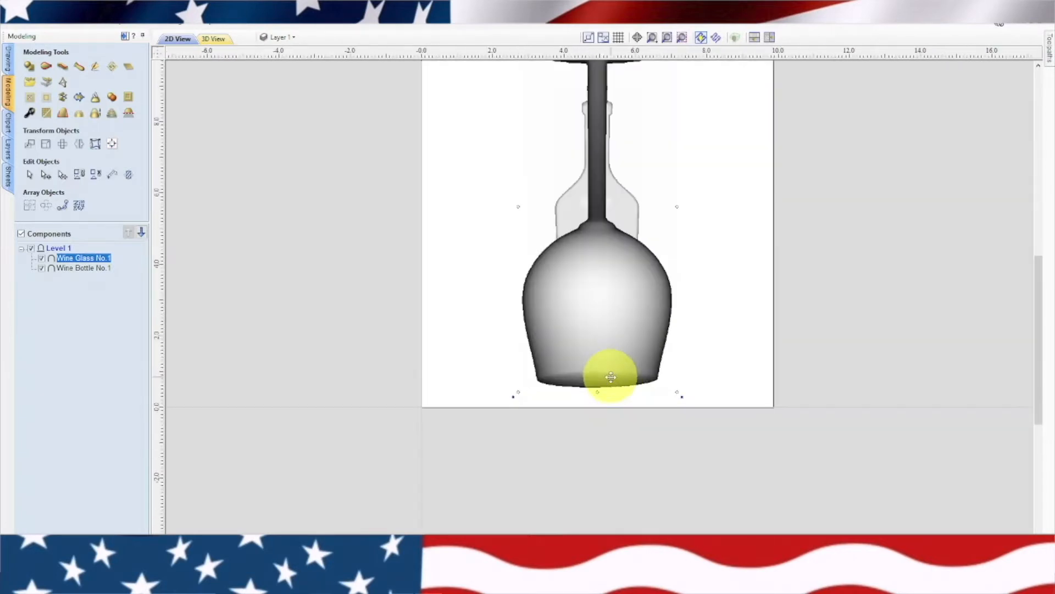
middle_drag(659, 326, 592, 397)
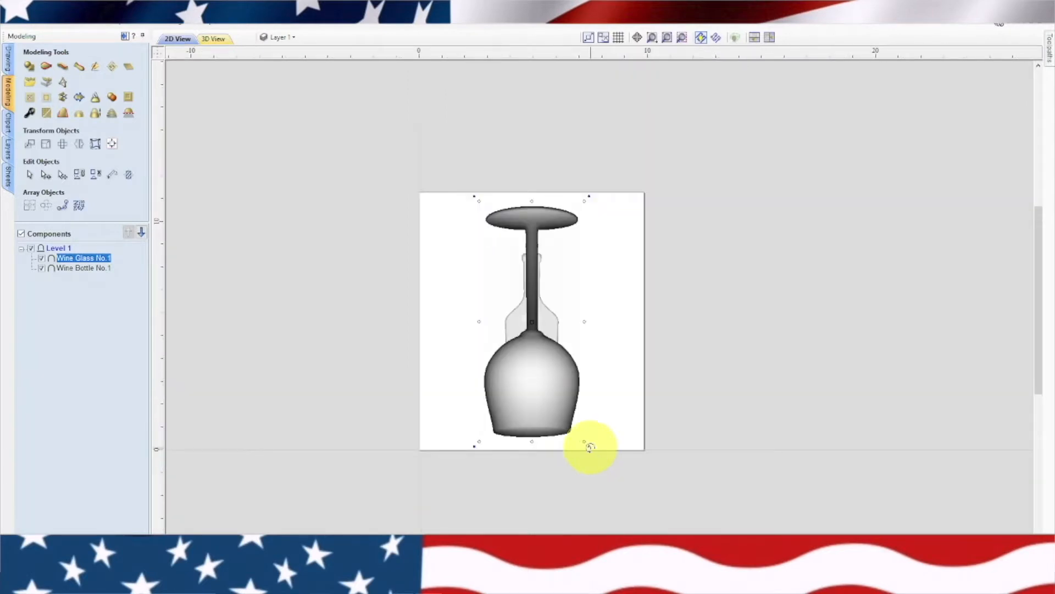
Rotate the wine glass upright with a slight clockwise tilt, shrink it, and place its foot against the bottle's lower right side
drag(590, 446, 537, 243)
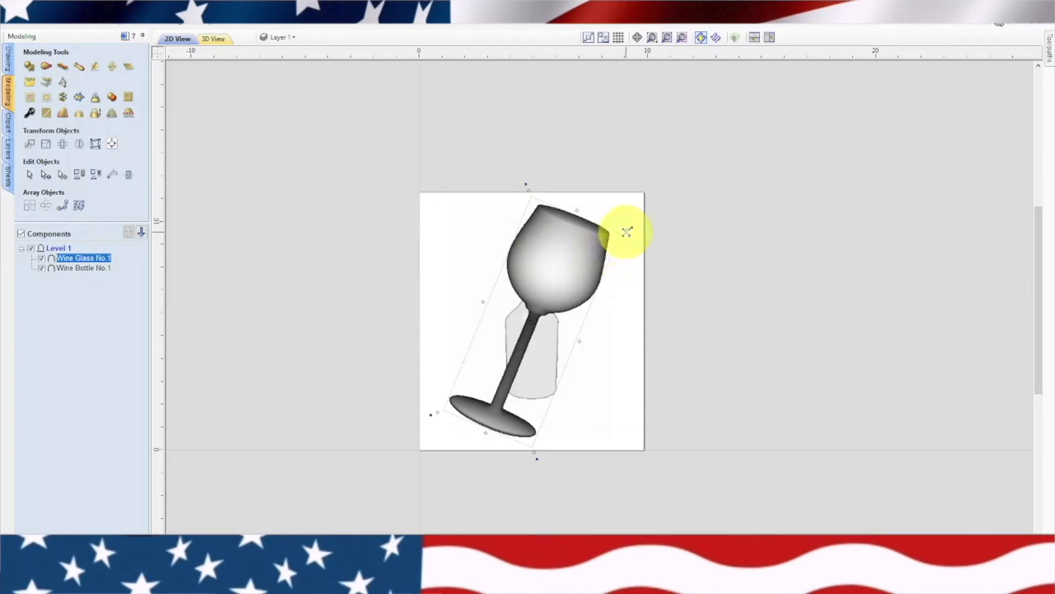
drag(626, 231, 602, 329)
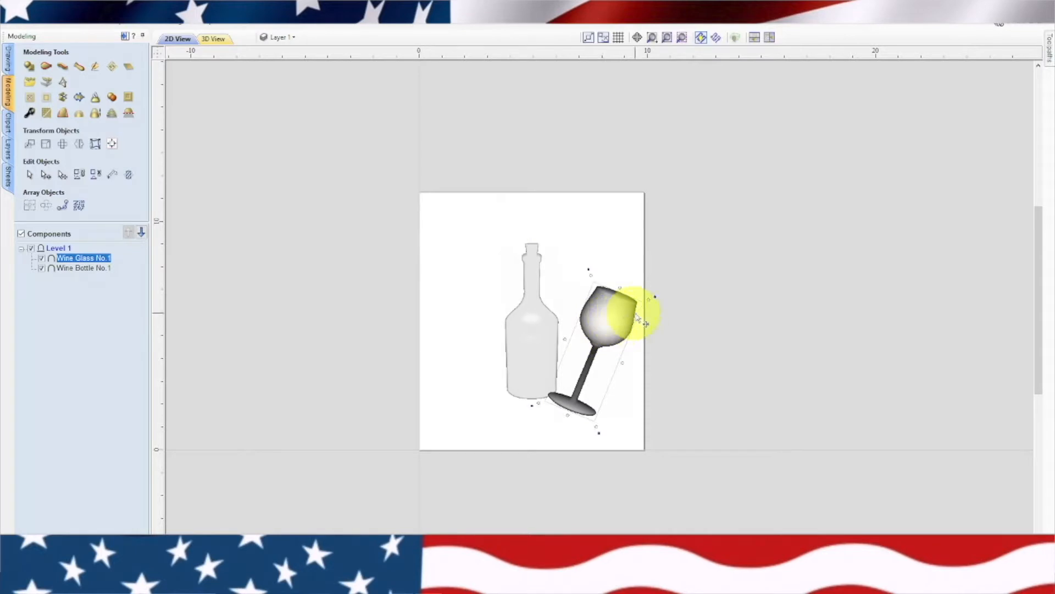
drag(648, 300, 625, 330)
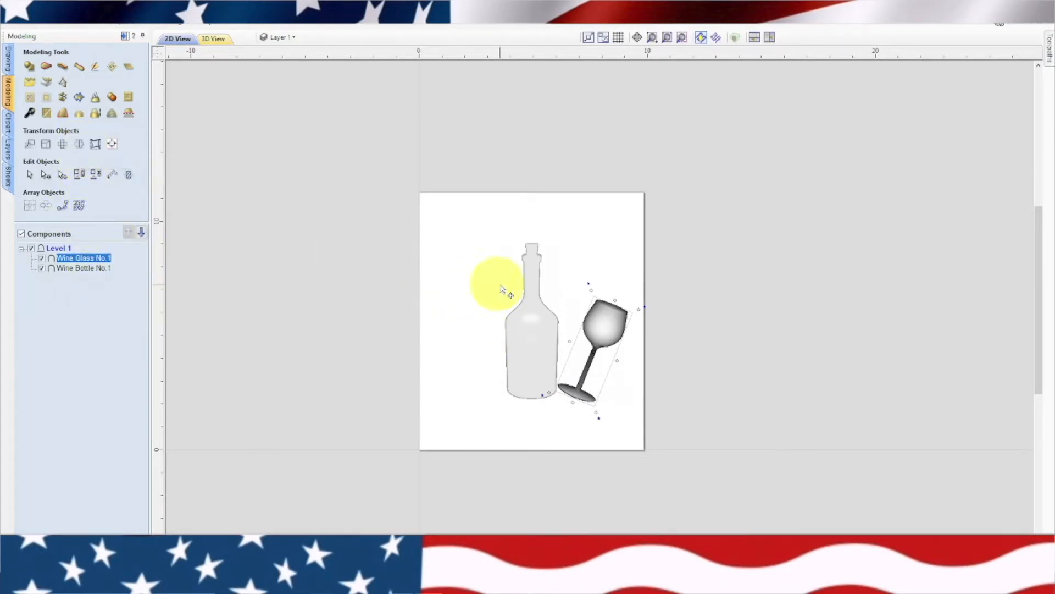
Create a mirrored copy of the wine glass on the bottle's other side, flipped horizontally about the job center
click(79, 144)
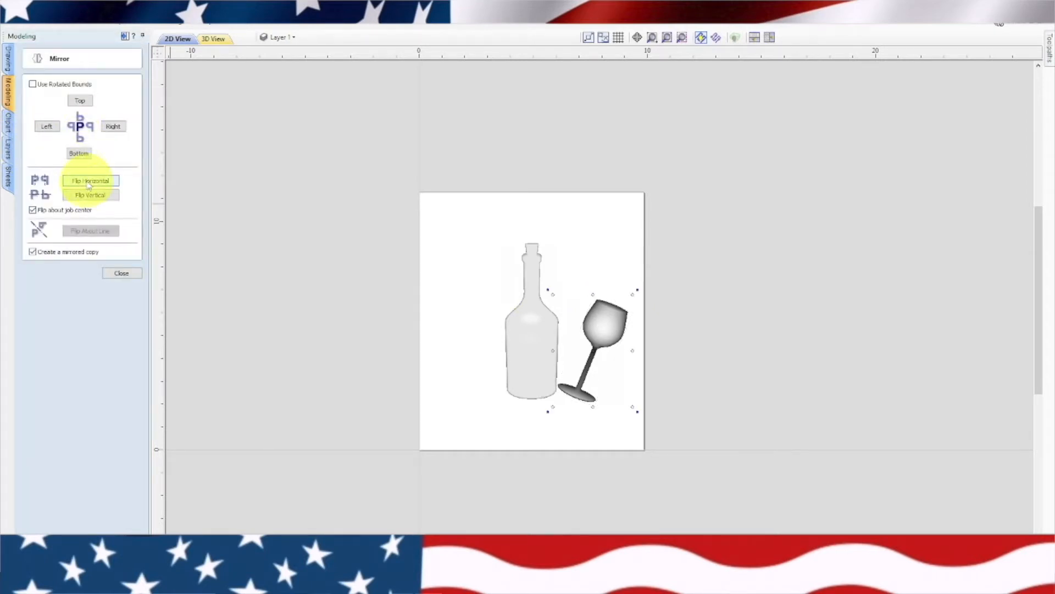
click(88, 183)
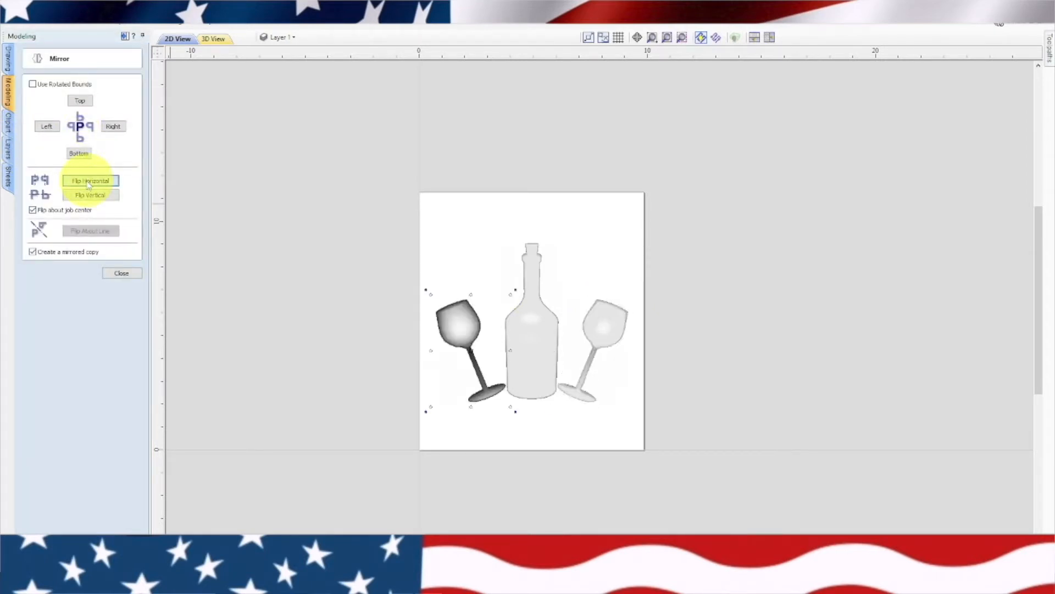
click(123, 274)
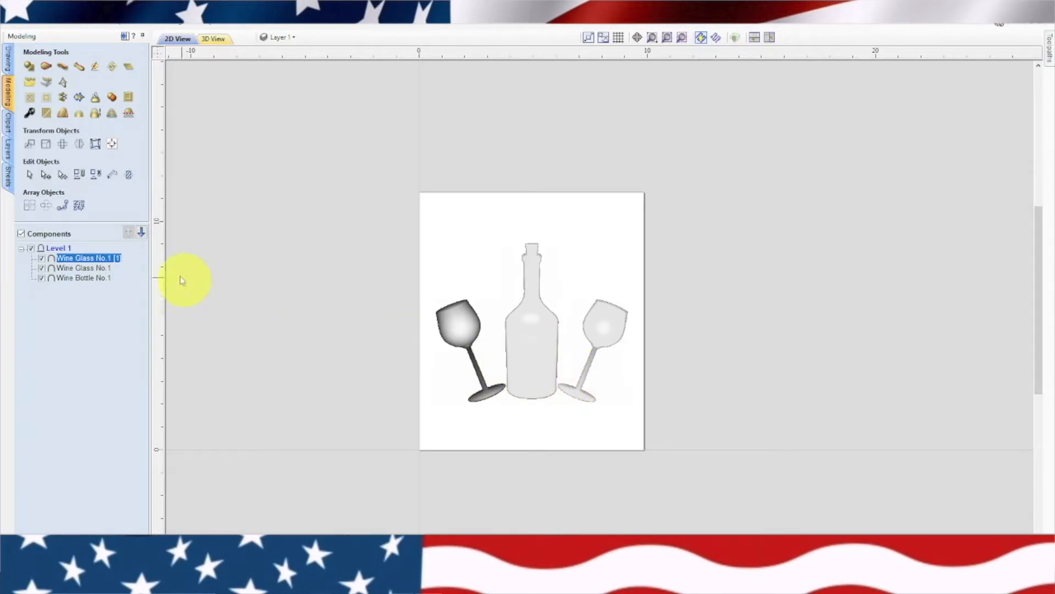
Import the 3D model Grapes No.1 with default settings and bring the whole bunch into the 2D view
click(34, 82)
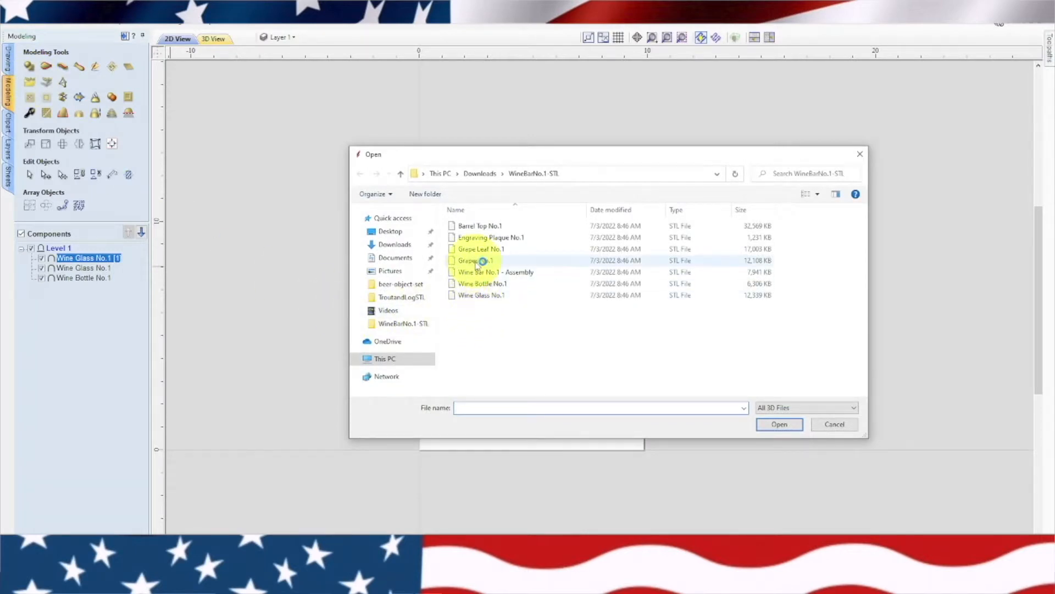
click(506, 263)
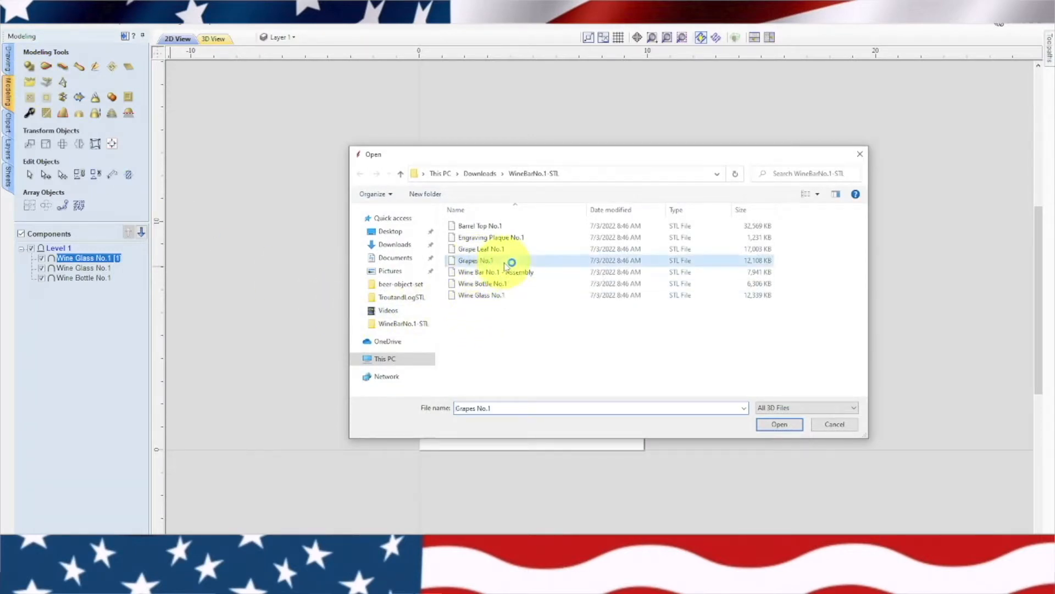
click(775, 424)
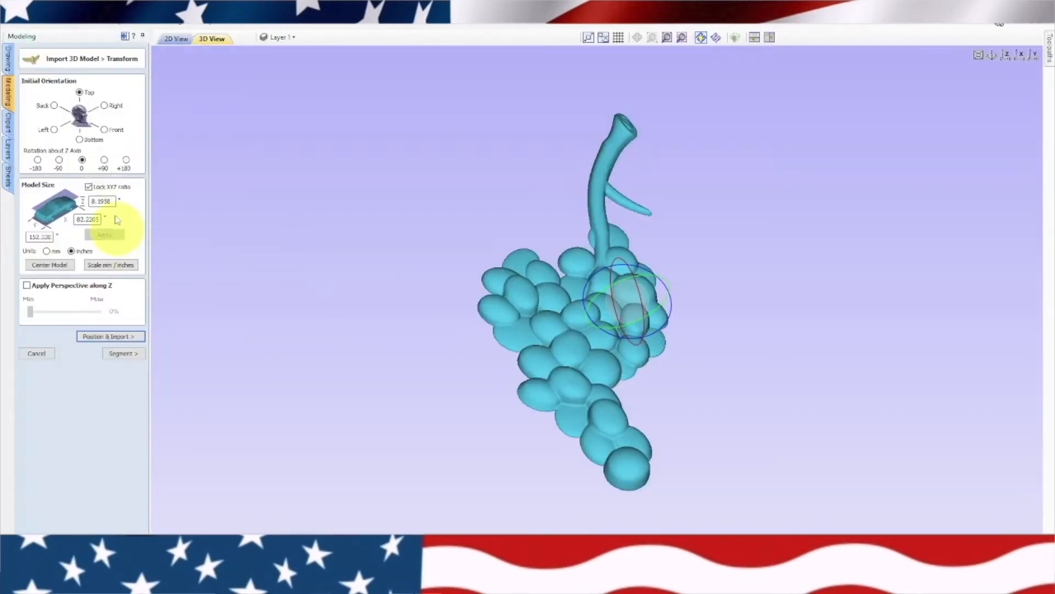
click(112, 337)
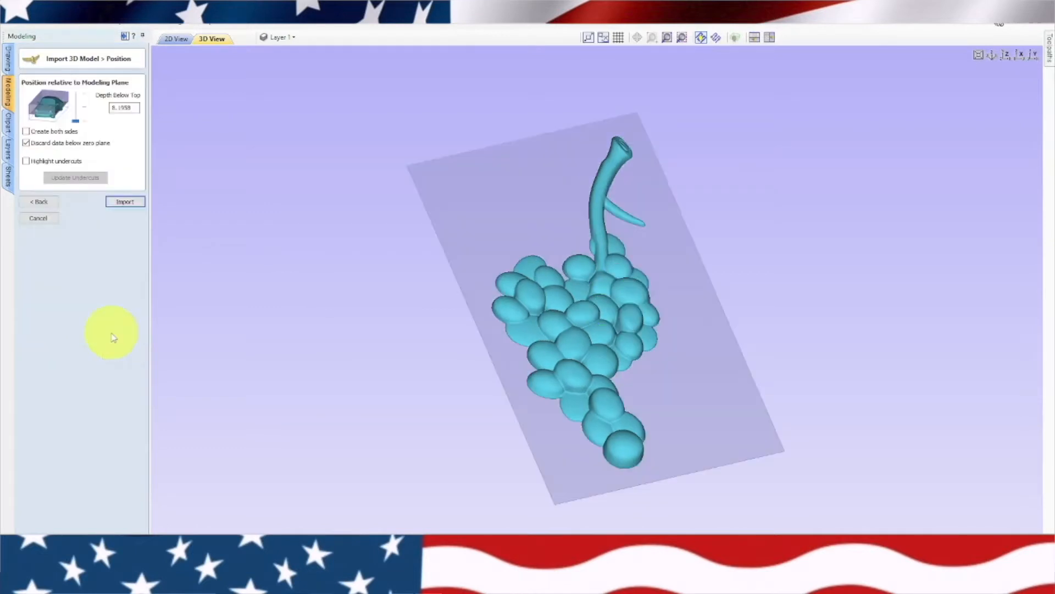
click(126, 203)
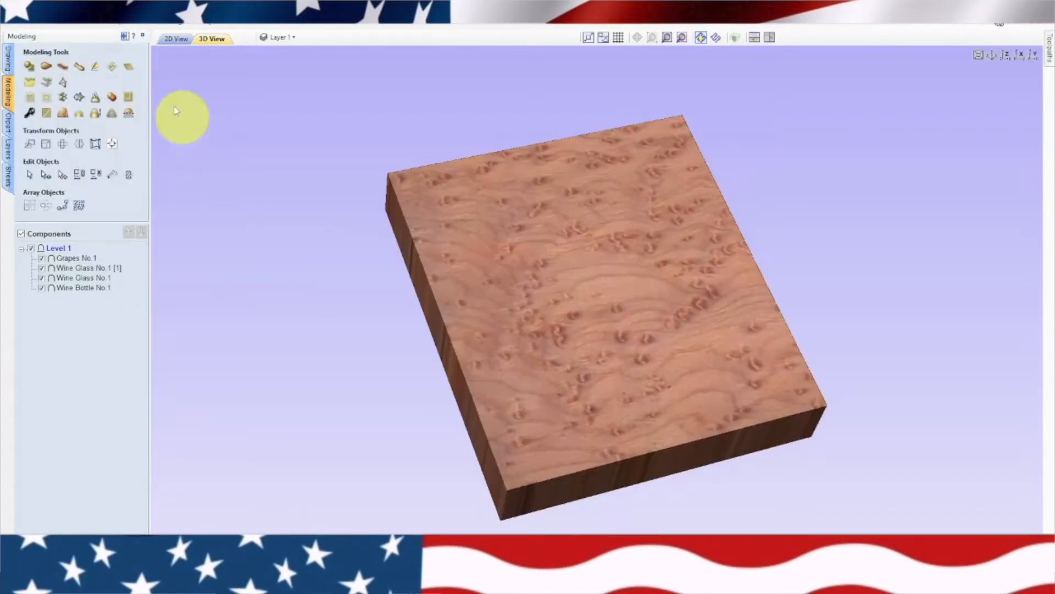
click(176, 39)
scroll(659, 351, down, 2)
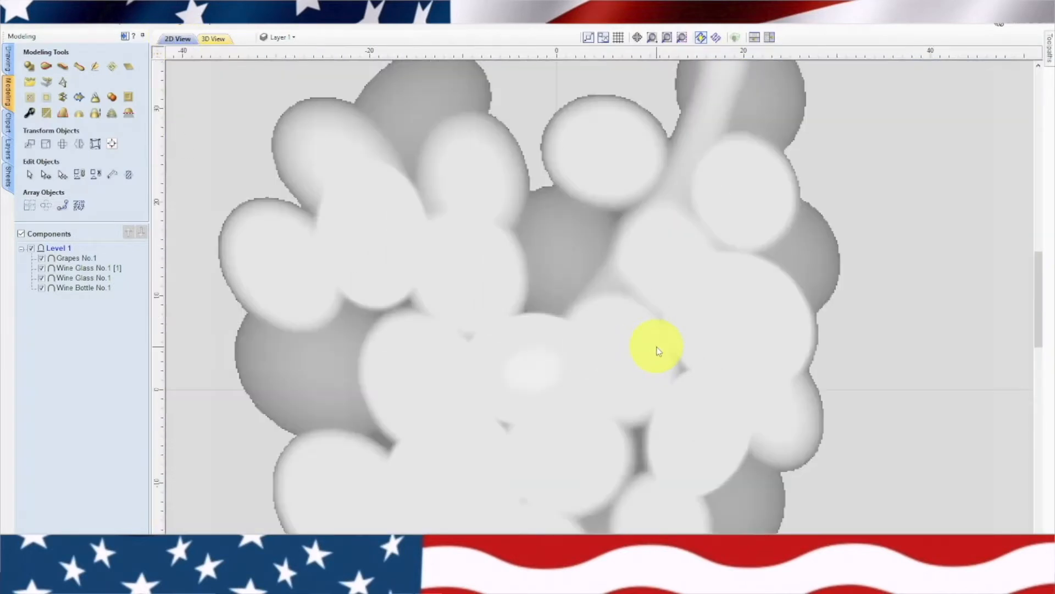
scroll(658, 351, down, 4)
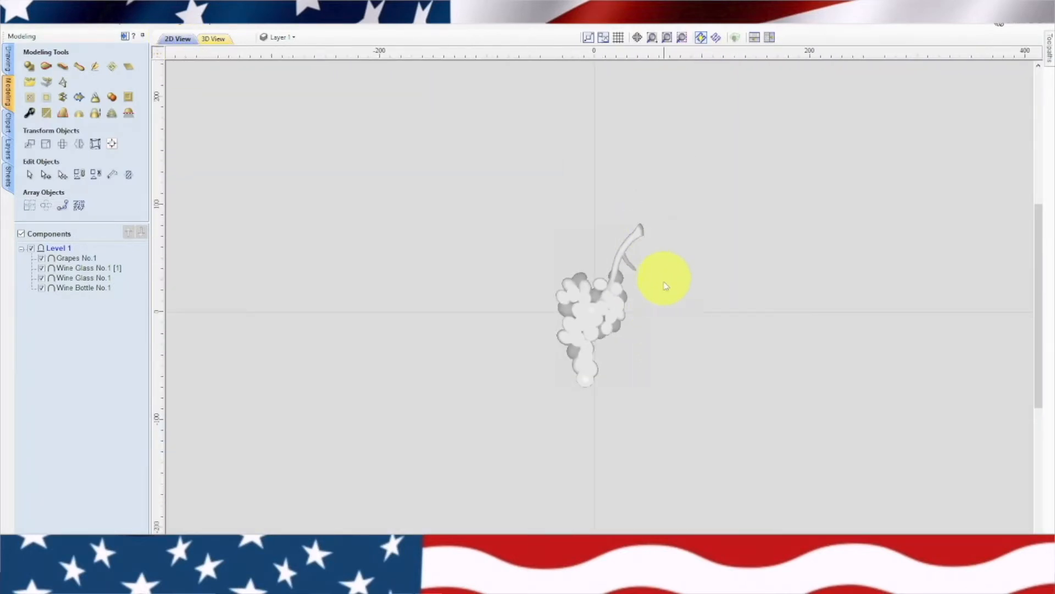
Scale the oversized grape bunch down proportionally until it fits inside the job area over the bottle
scroll(663, 284, up, 3)
click(672, 184)
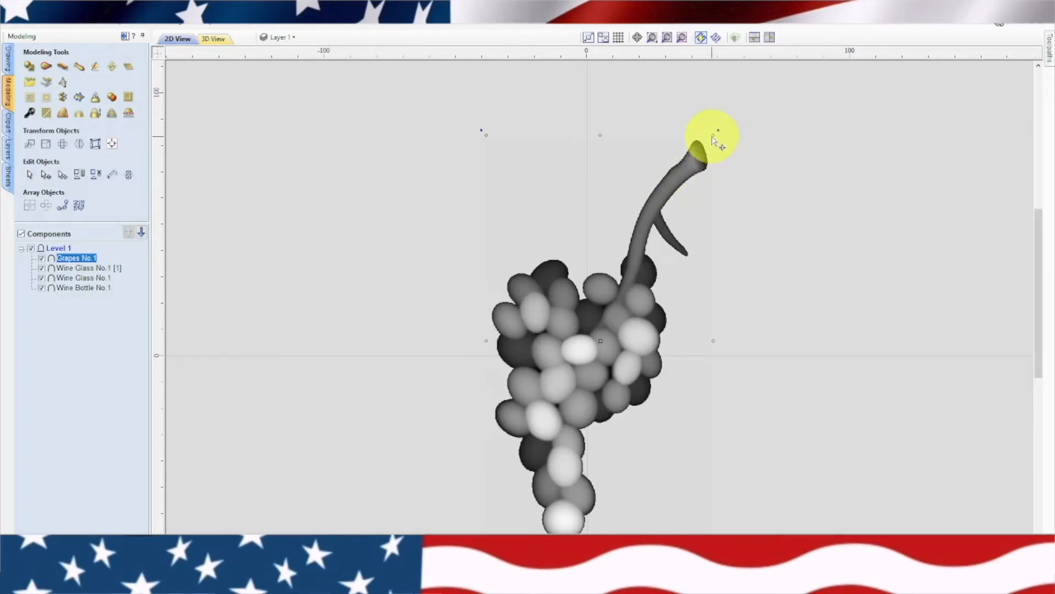
mouse_move(713, 135)
mouse_down()
mouse_move(588, 377)
mouse_move(598, 372)
mouse_up()
scroll(603, 345, up, 6)
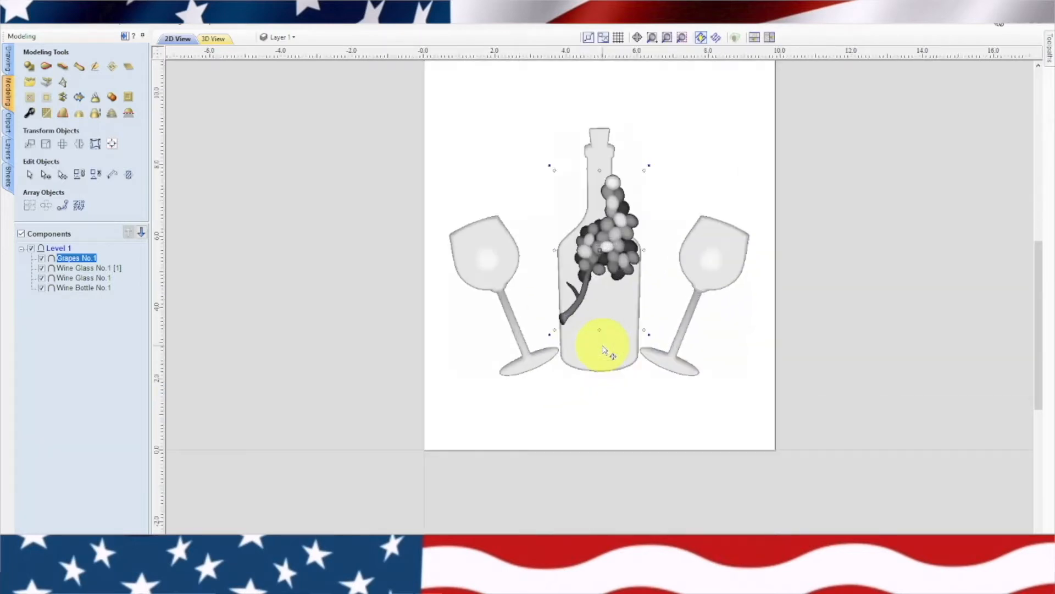
Rotate the grape bunch so its stem points toward the bottle, and place it over the left wine glass's stem
scroll(603, 348, down, 3)
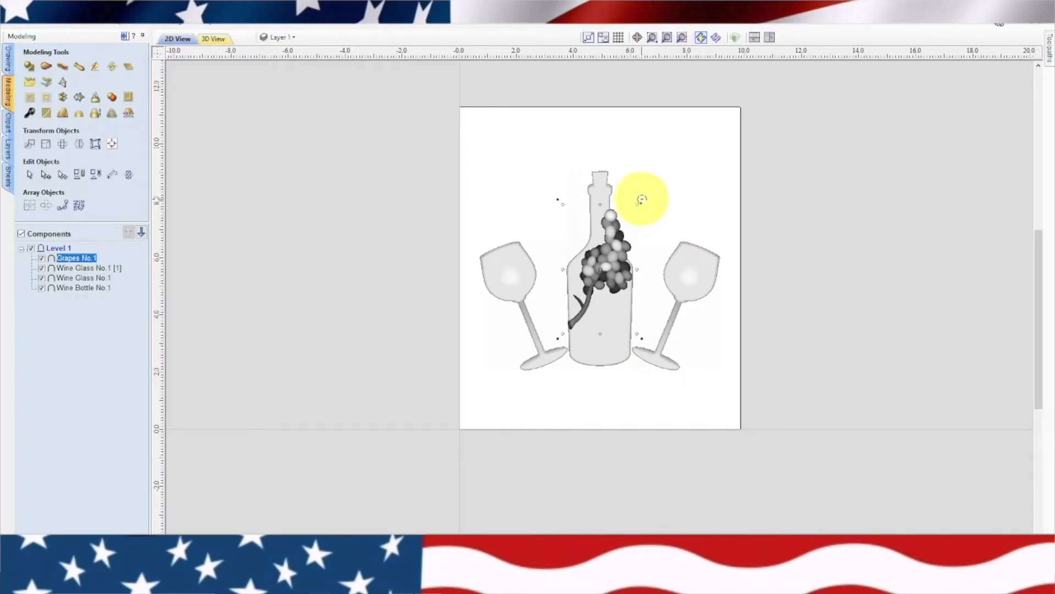
mouse_move(642, 199)
mouse_down()
mouse_move(594, 325)
mouse_move(565, 290)
mouse_move(631, 324)
mouse_up()
drag(608, 273, 501, 345)
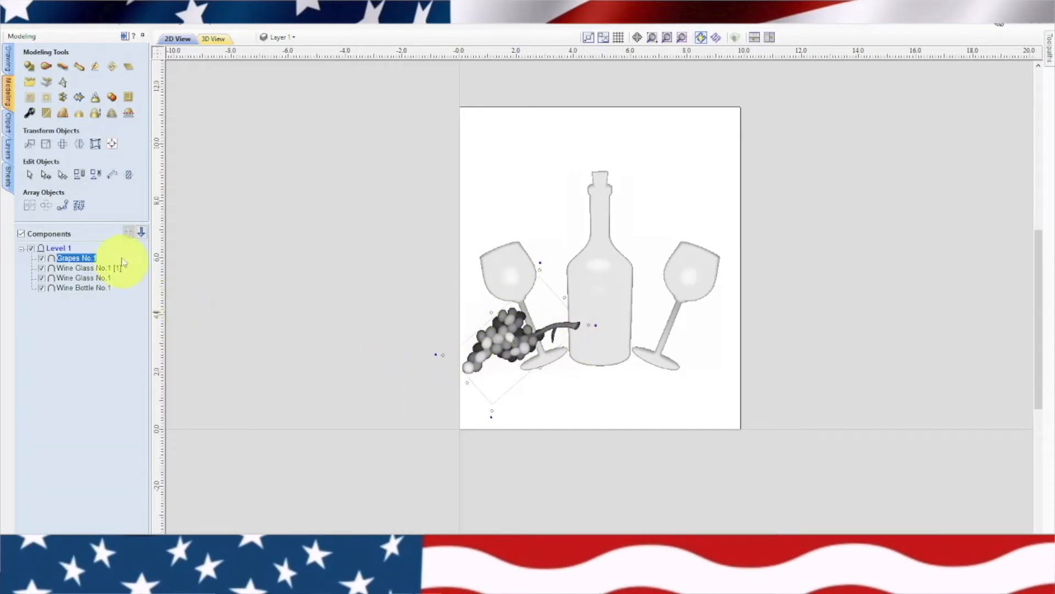
Create a mirrored copy of the grape bunch on the bottle's other side, flipped horizontally about the job center
click(62, 144)
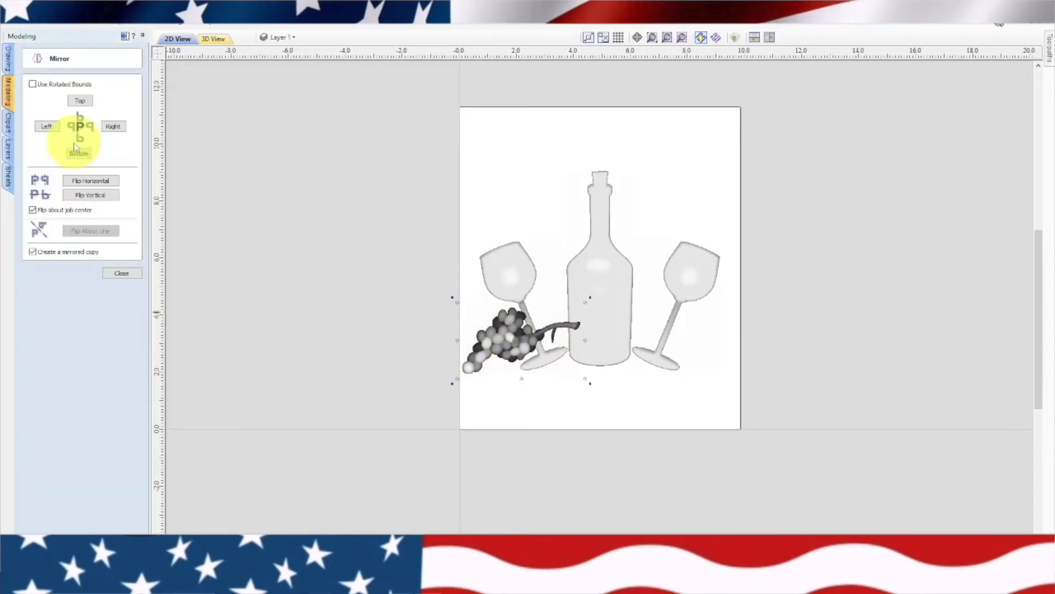
click(86, 182)
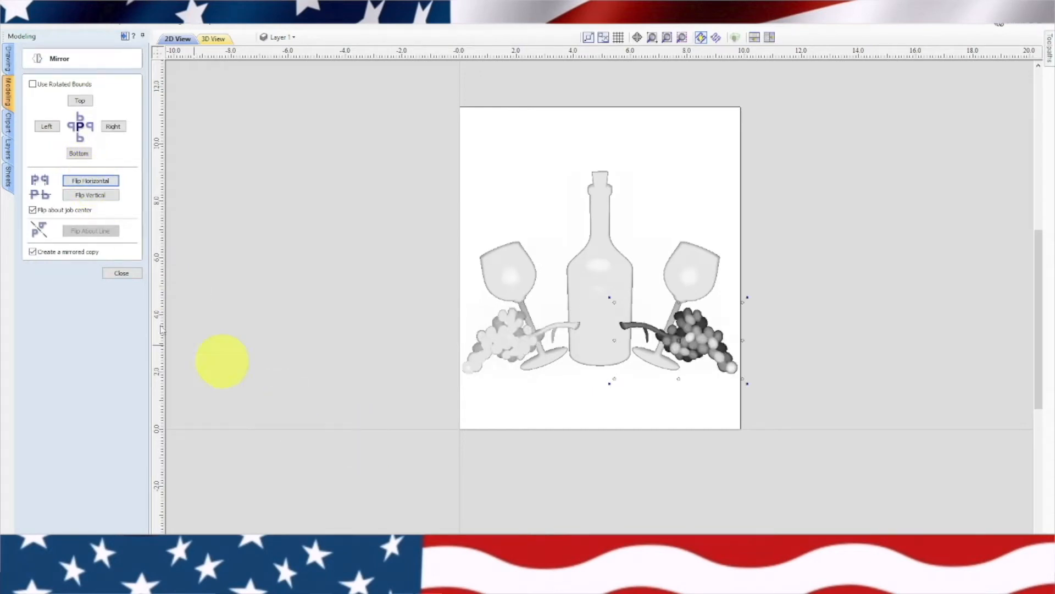
click(122, 273)
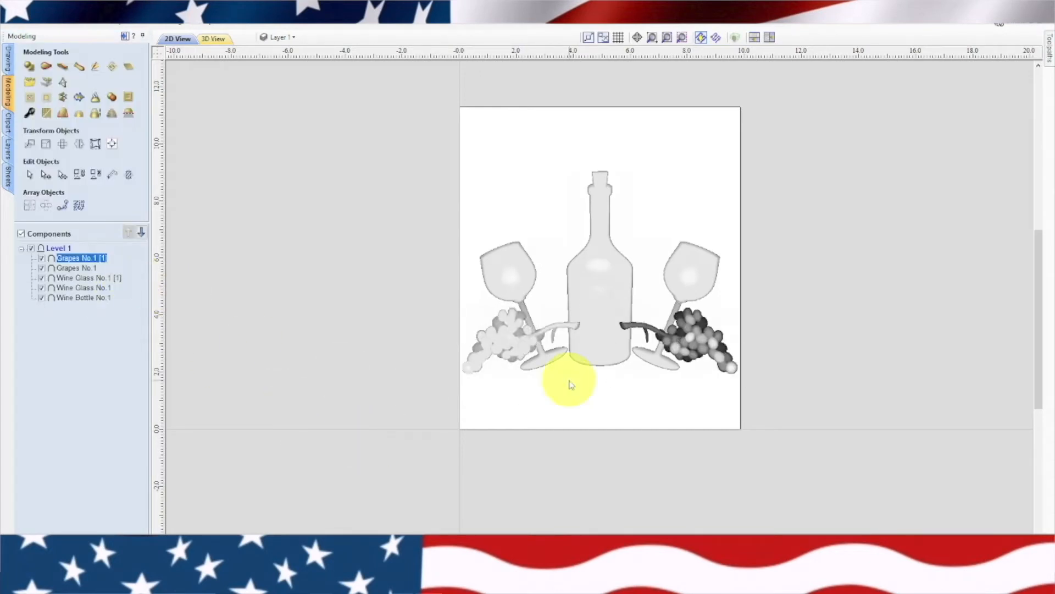
click(599, 400)
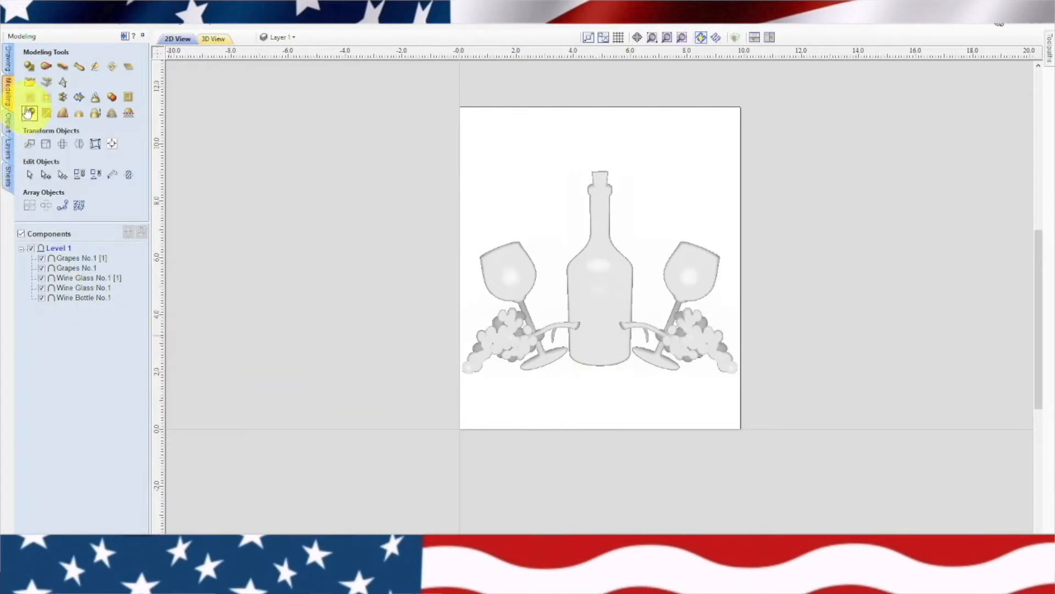
Import the 3D model Grape Leaf No.1 with default transform and position settings
click(27, 86)
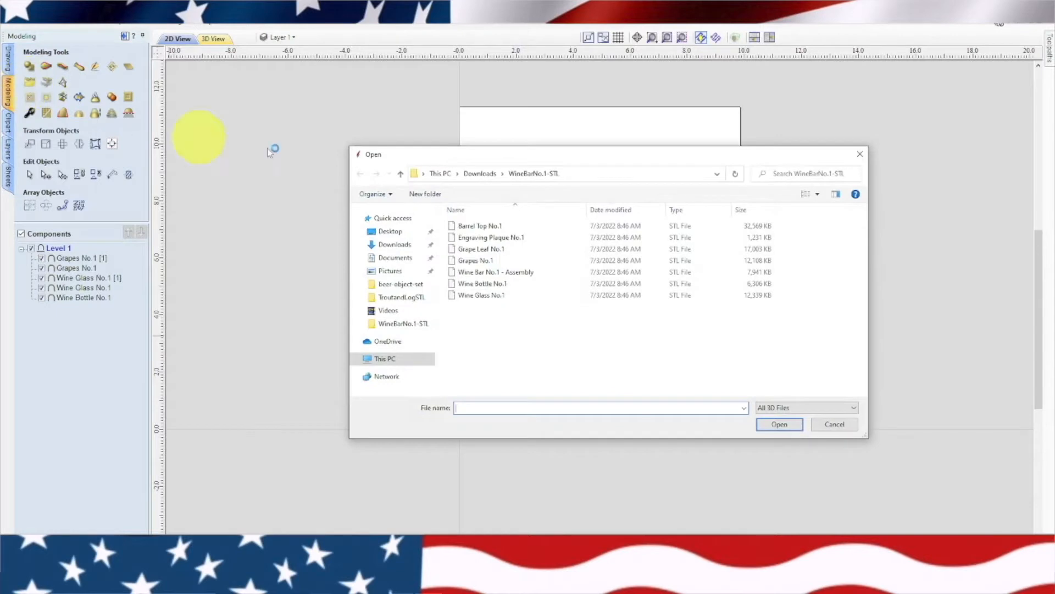
click(534, 253)
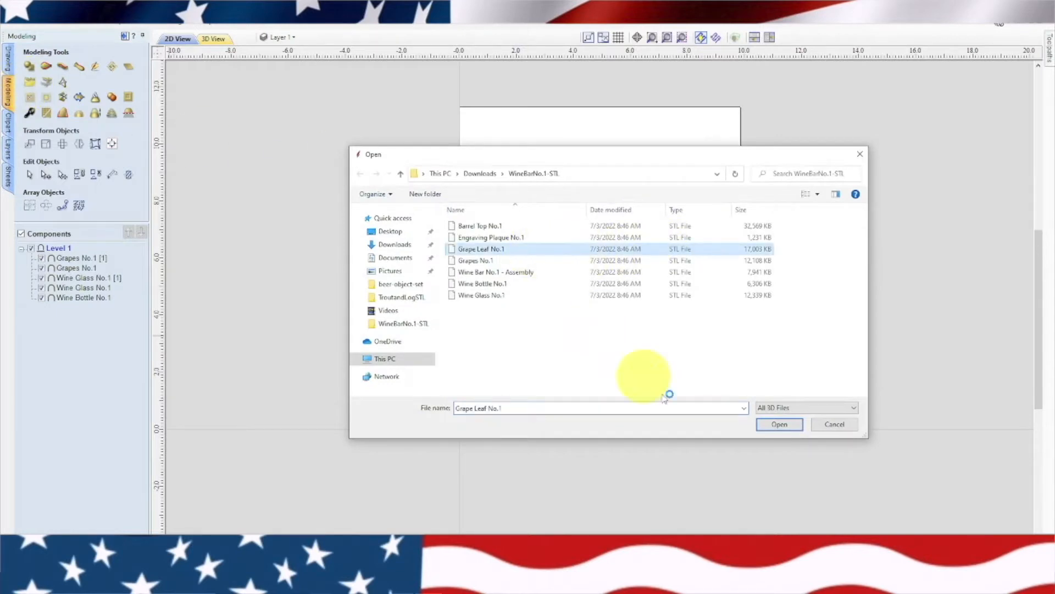
click(772, 424)
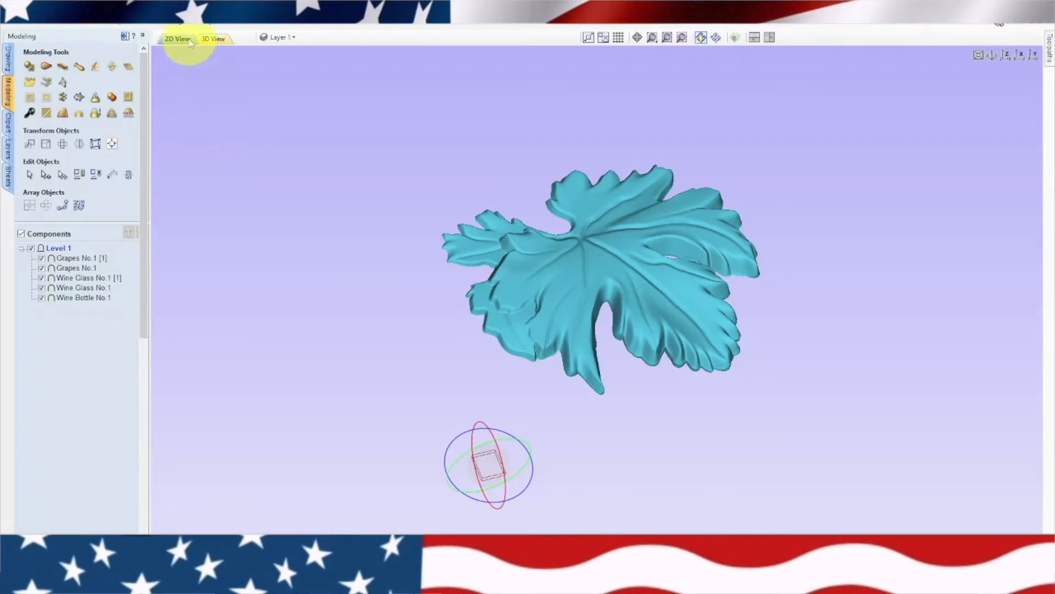
click(178, 39)
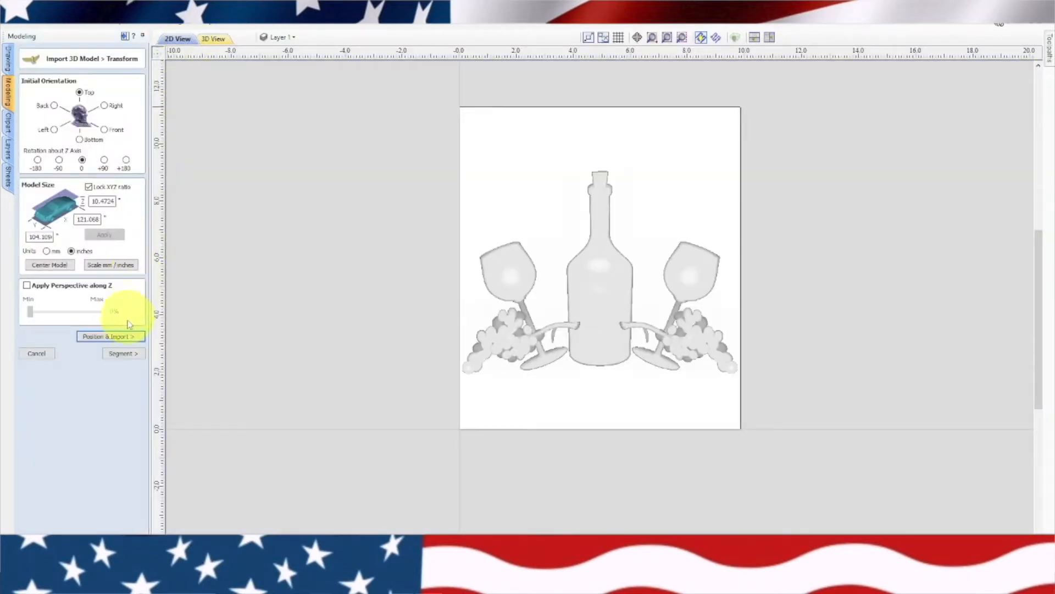
click(125, 337)
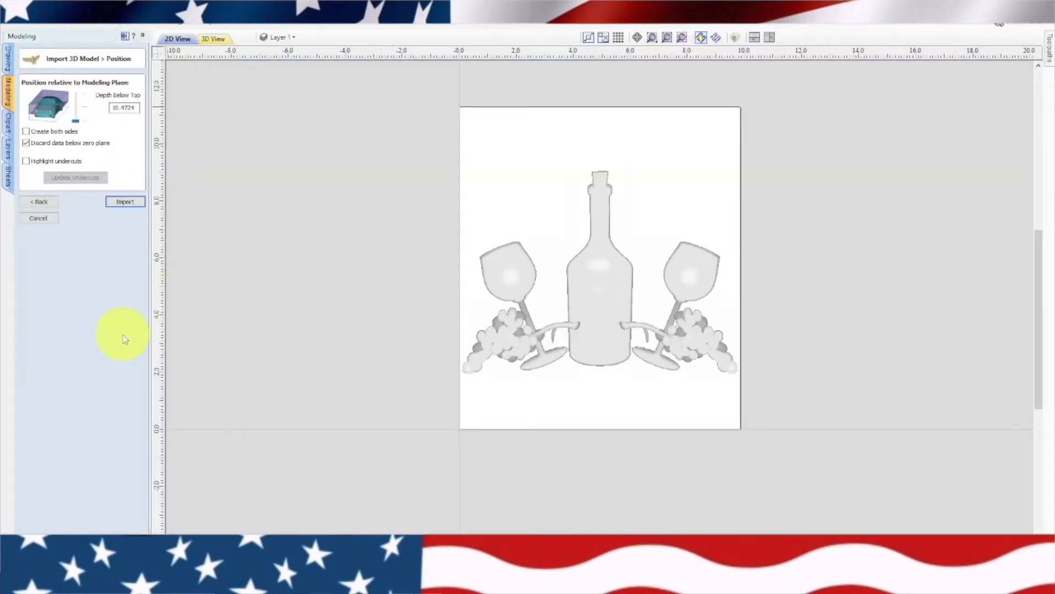
click(126, 202)
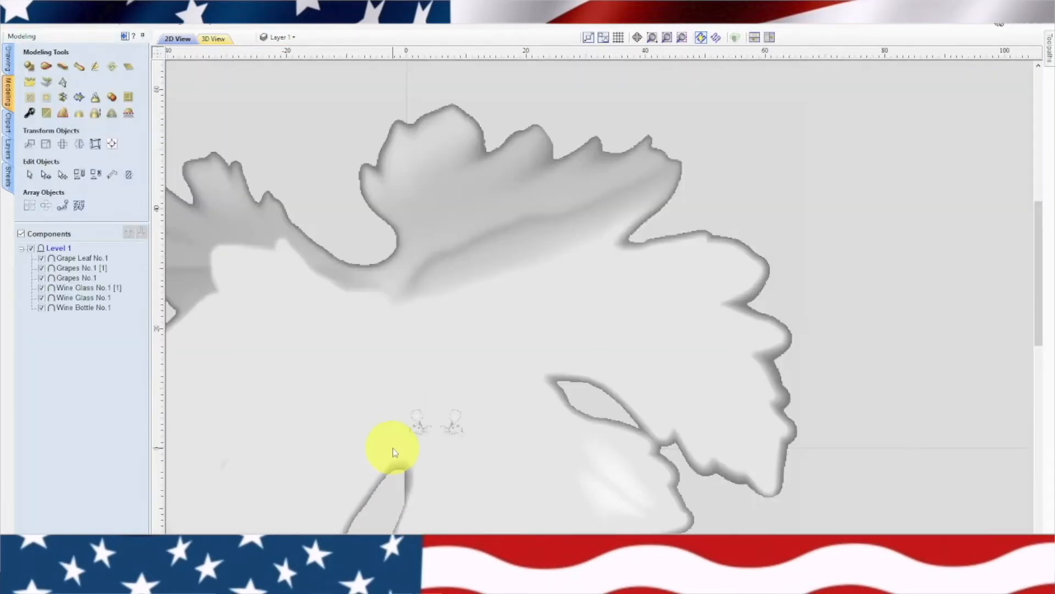
Scale the oversized grape leaf down proportionally until it sits inside the job area on the bottle
click(542, 311)
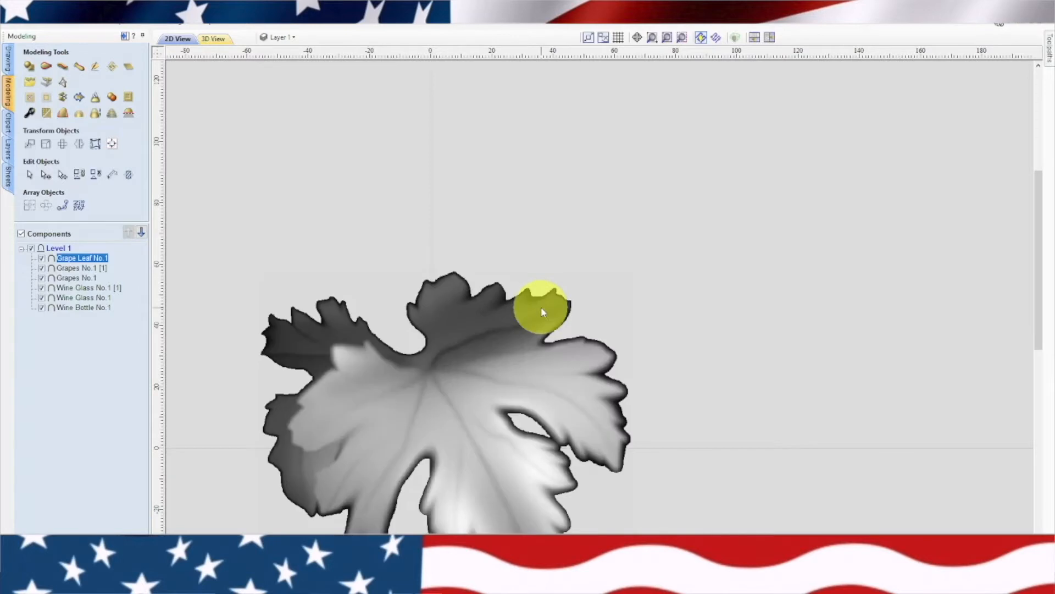
click(541, 308)
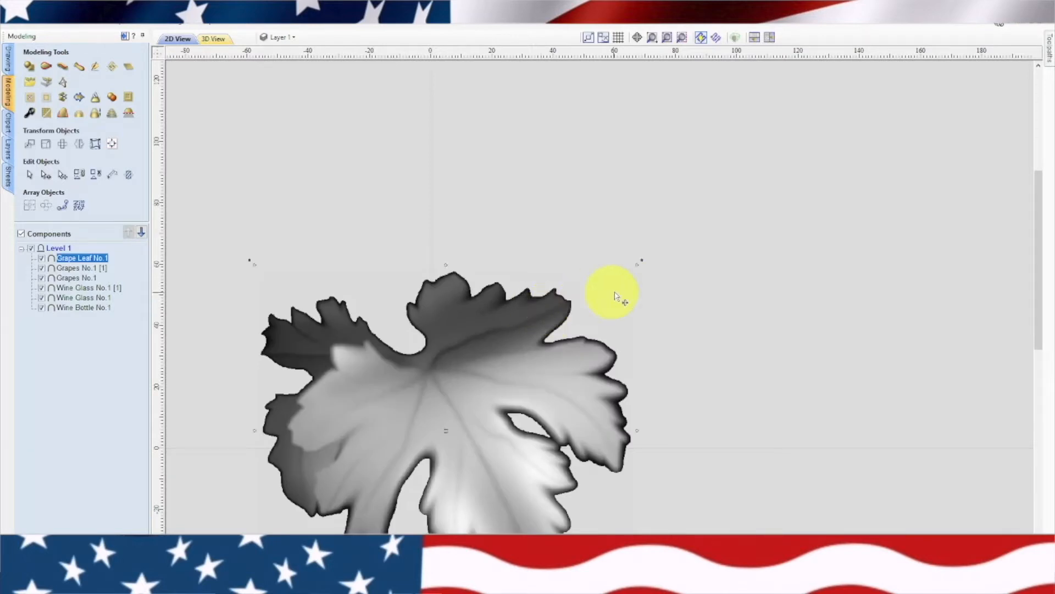
drag(637, 266, 451, 431)
scroll(451, 462, up, 10)
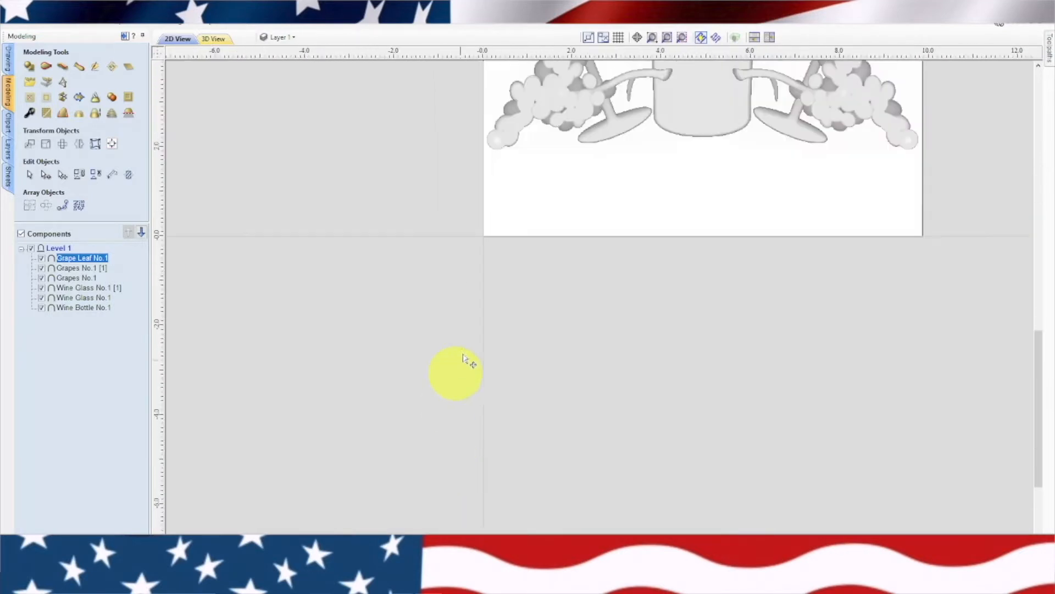
middle_drag(660, 146, 565, 421)
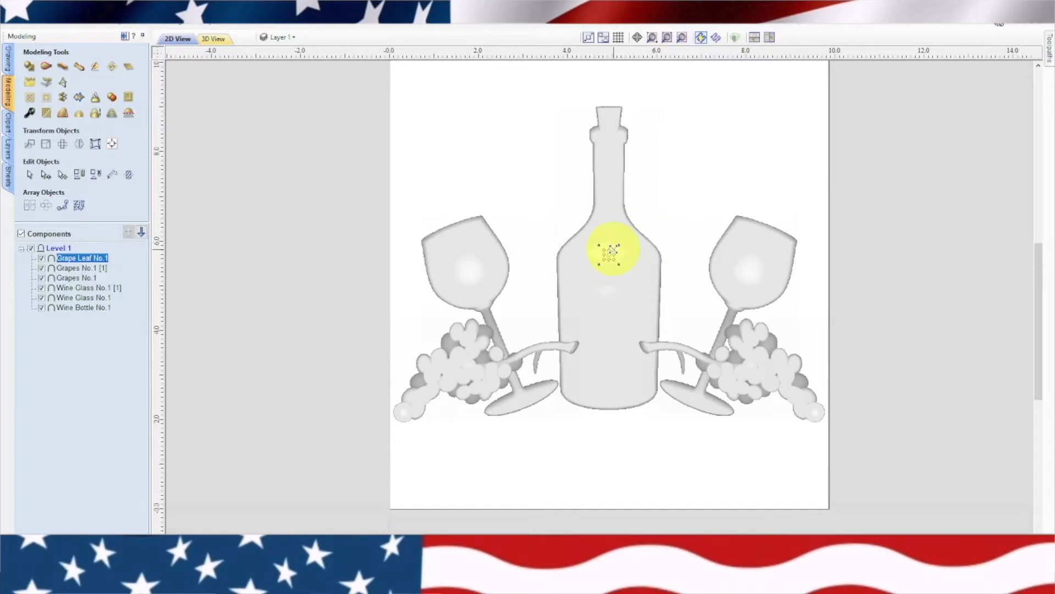
Enlarge and rotate the grape leaf so it hangs tip-down below the right grape stem, over the right wine glass's foot
drag(624, 243, 657, 212)
drag(621, 272, 661, 413)
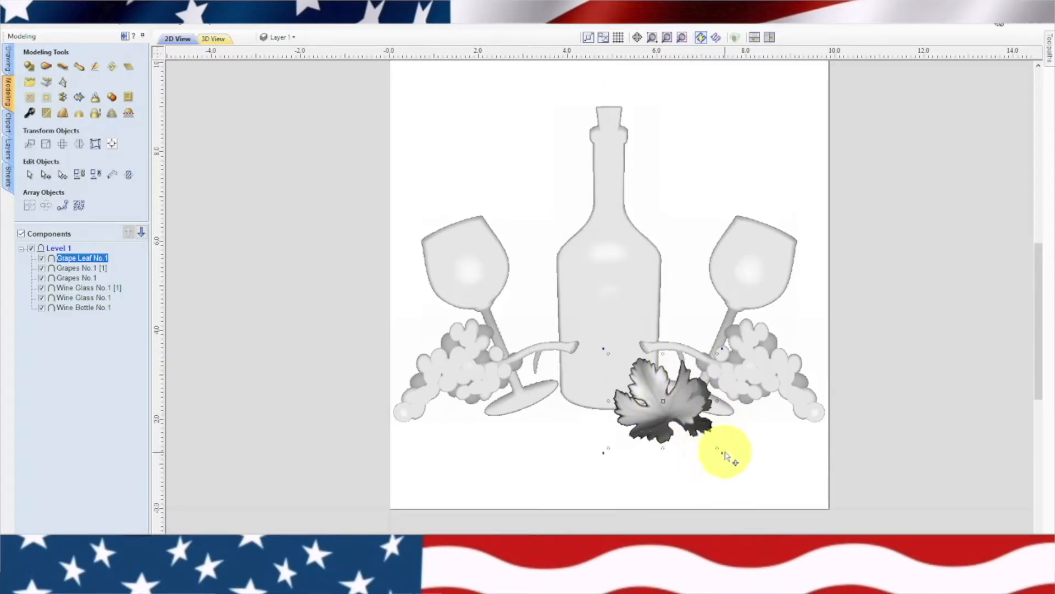
drag(722, 454, 614, 314)
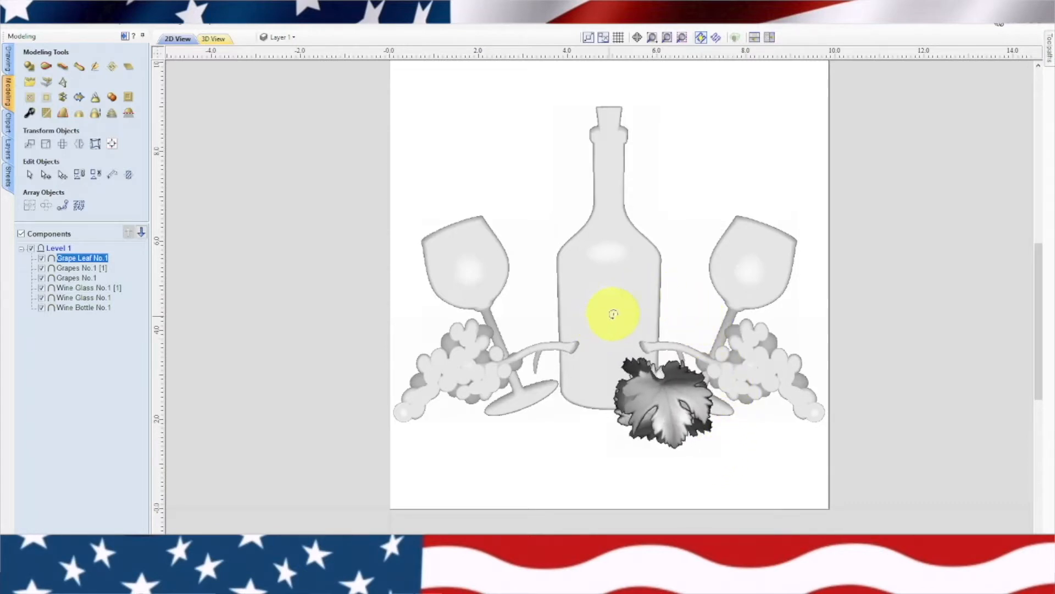
drag(660, 409, 682, 413)
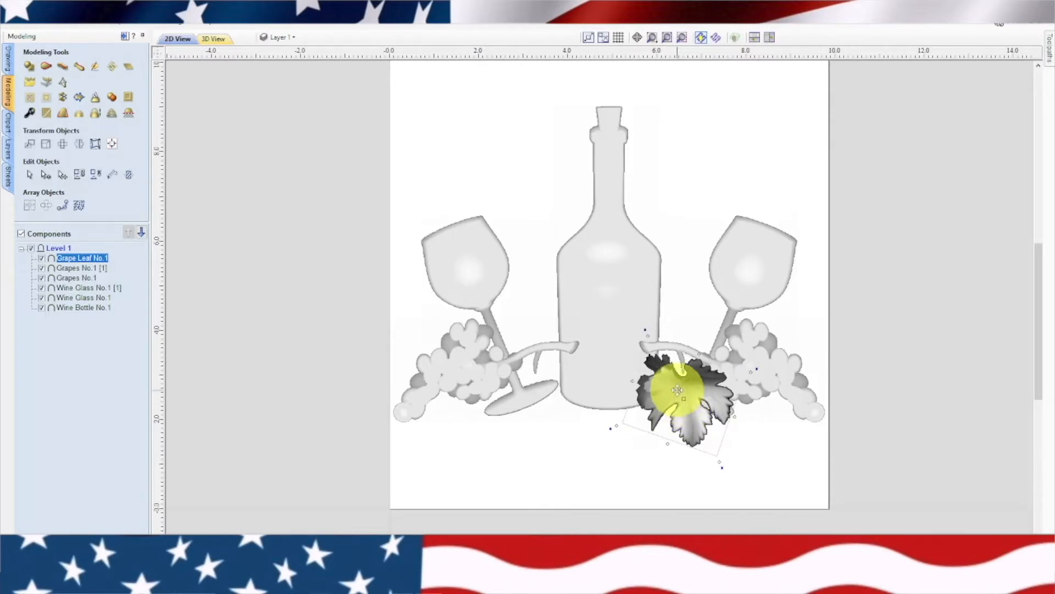
drag(677, 388, 683, 382)
Send the grape leaf to the back and deselect it
right_click(691, 388)
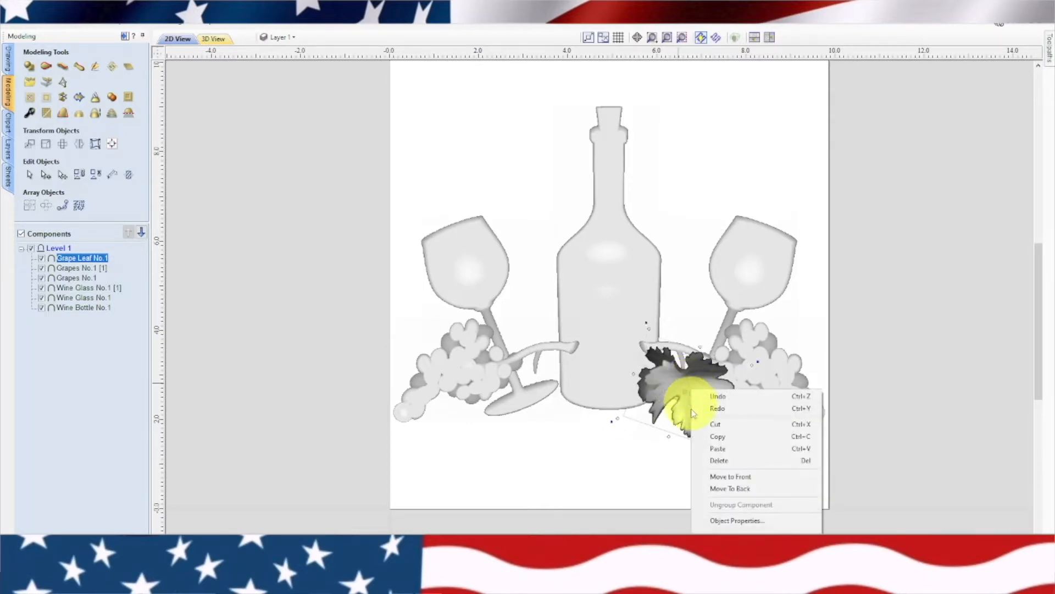
click(710, 489)
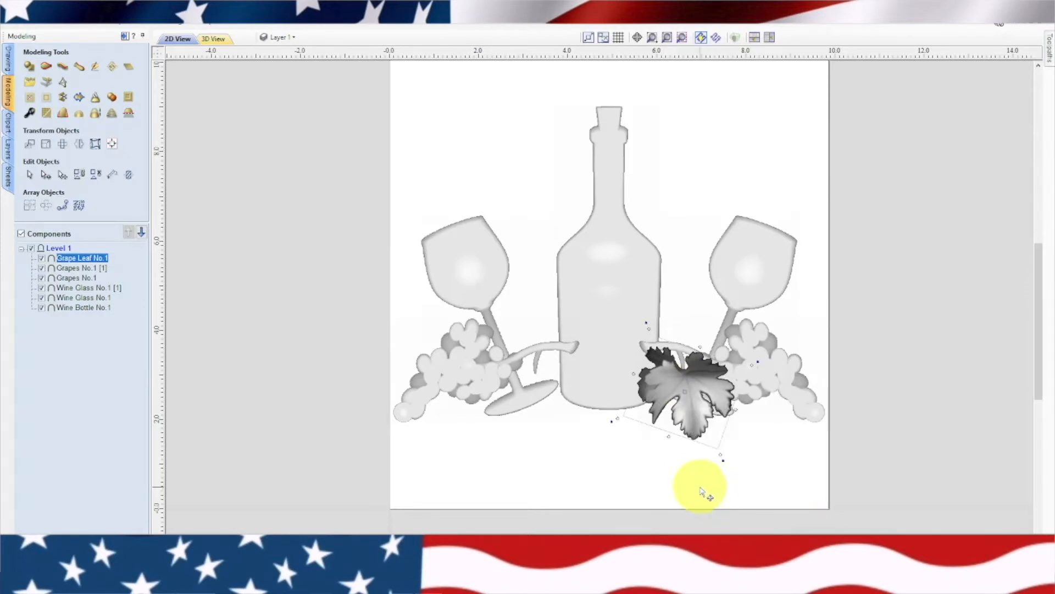
click(702, 490)
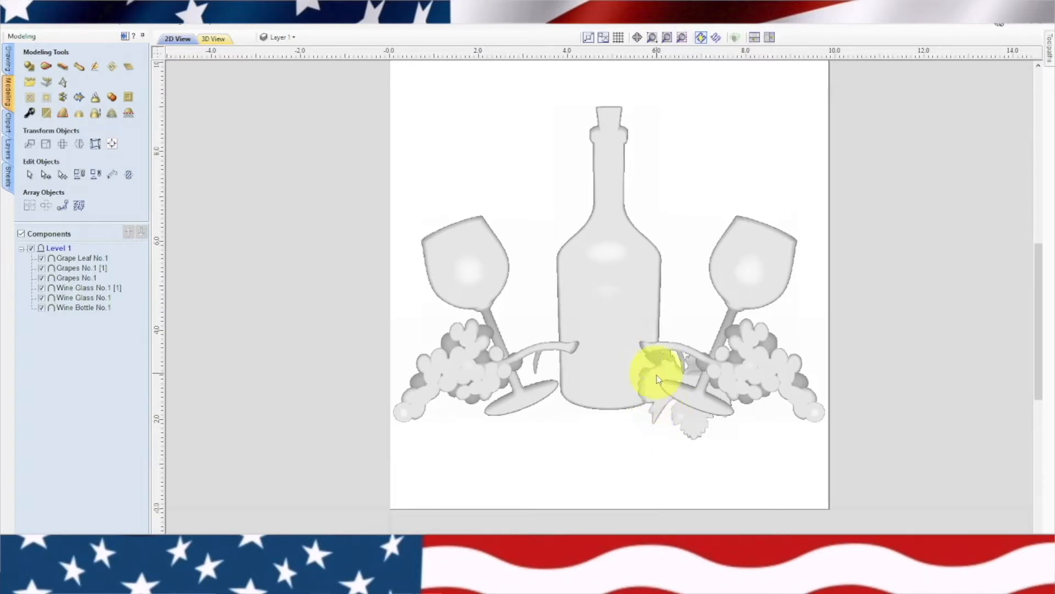
Create a mirrored copy of the grape leaf on the bottle's other side, flipped horizontally about the job center
click(658, 404)
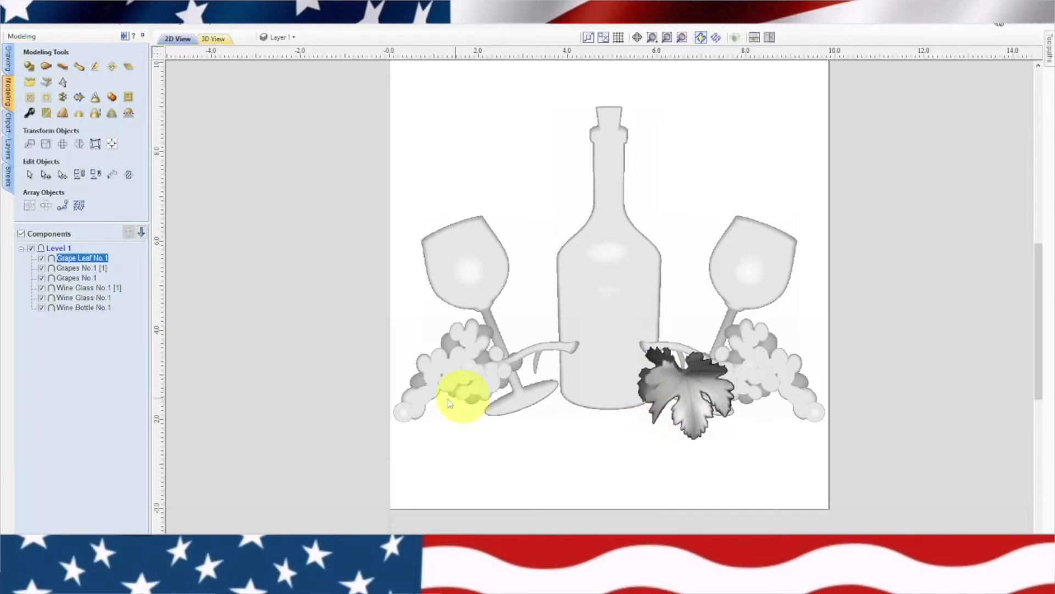
click(78, 146)
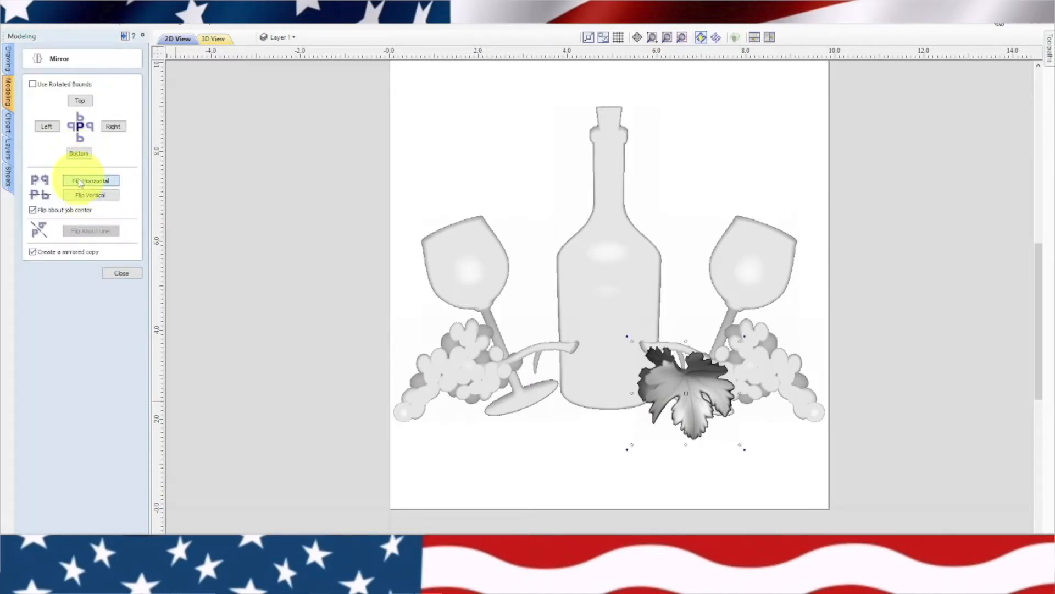
click(80, 182)
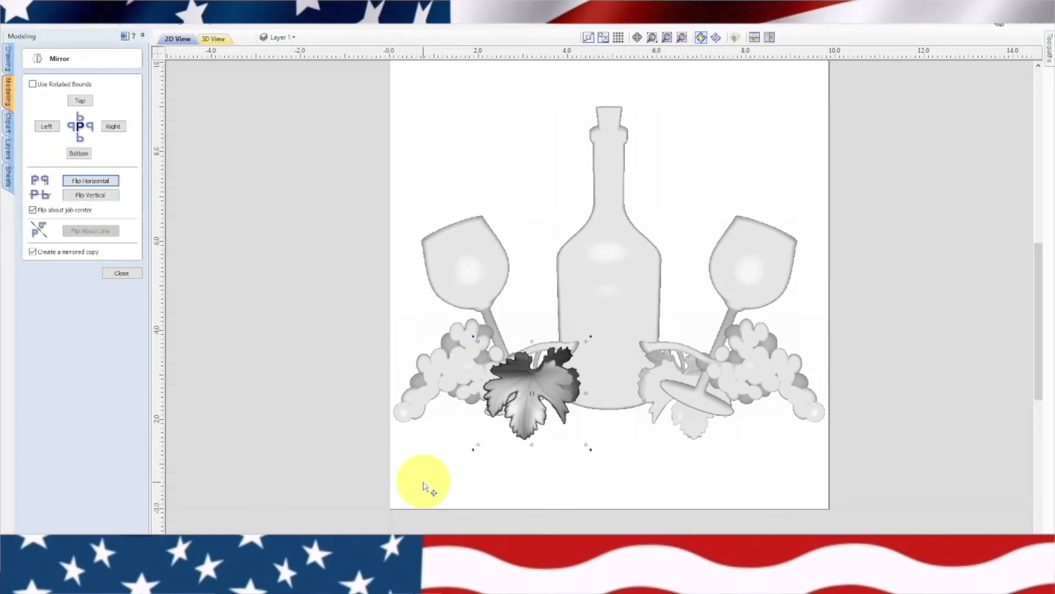
click(116, 275)
click(467, 483)
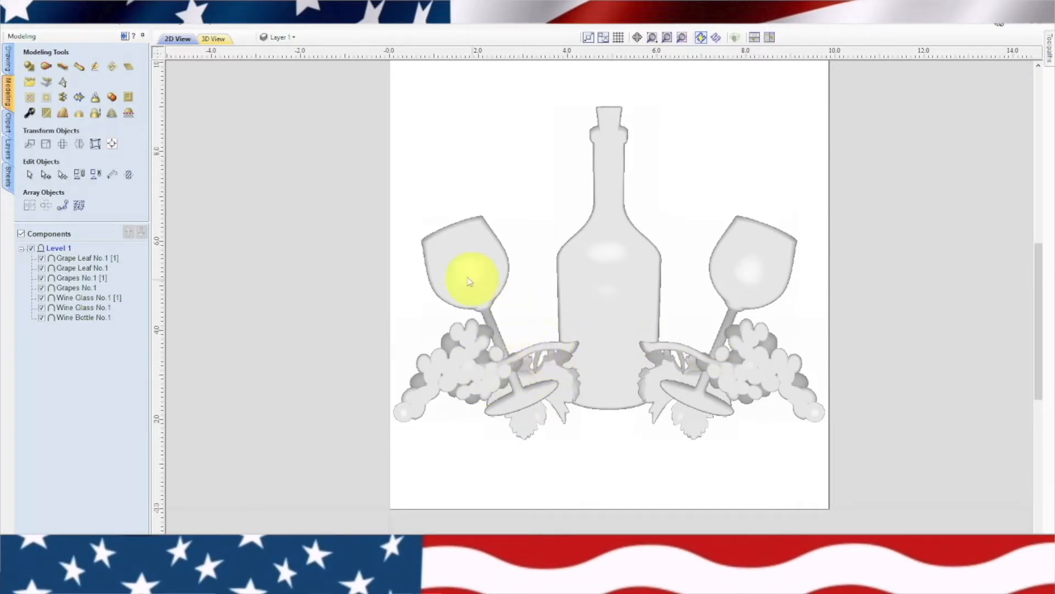
Select all the components and align them together to the center of the material
scroll(630, 370, down, 2)
mouse_move(732, 209)
mouse_down()
mouse_move(726, 234)
mouse_move(569, 411)
mouse_move(513, 420)
mouse_up()
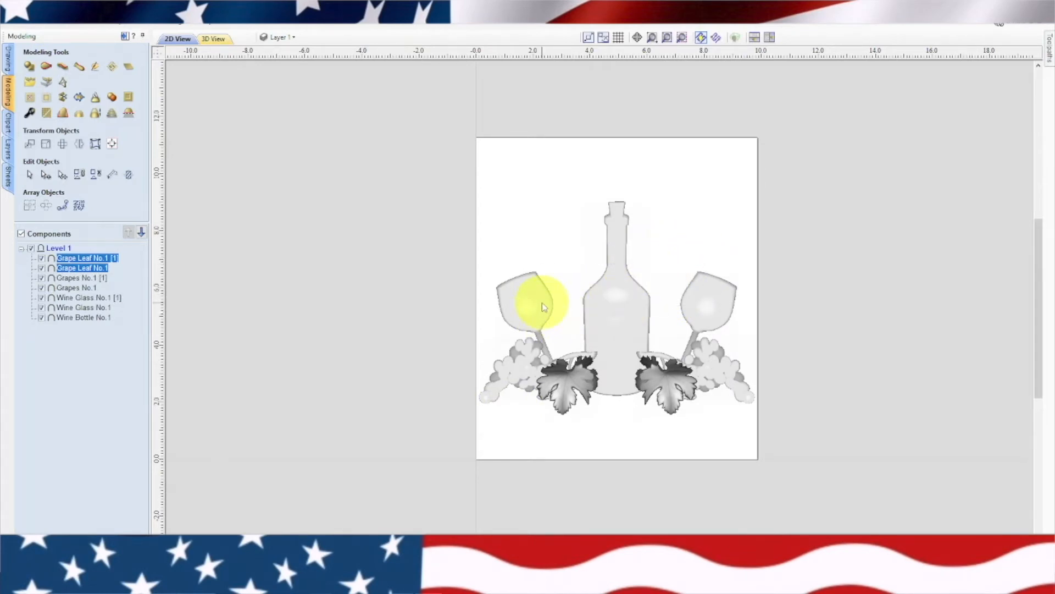
key(ctrl+a)
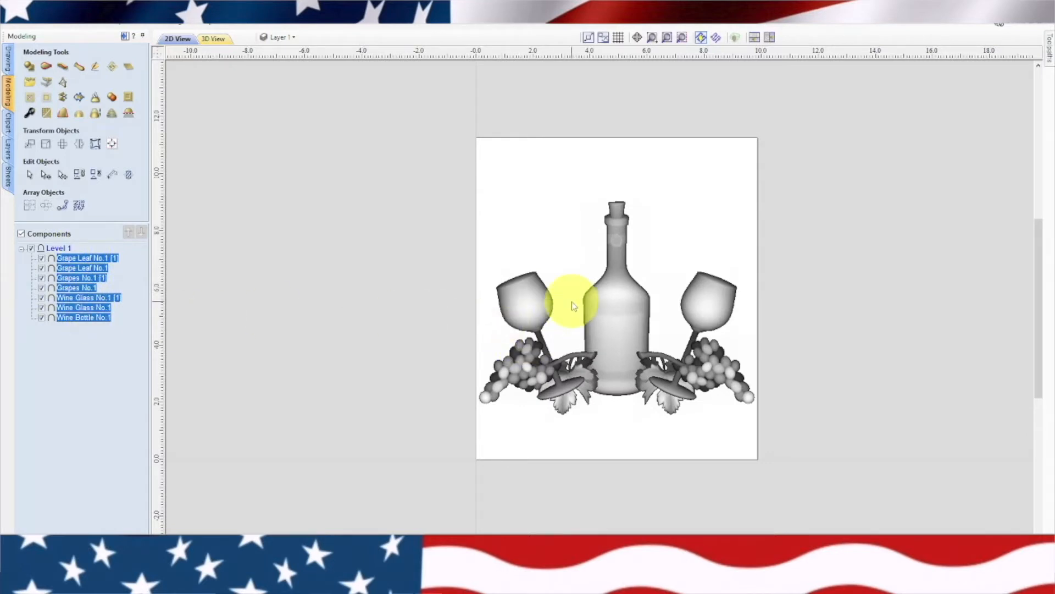
click(112, 146)
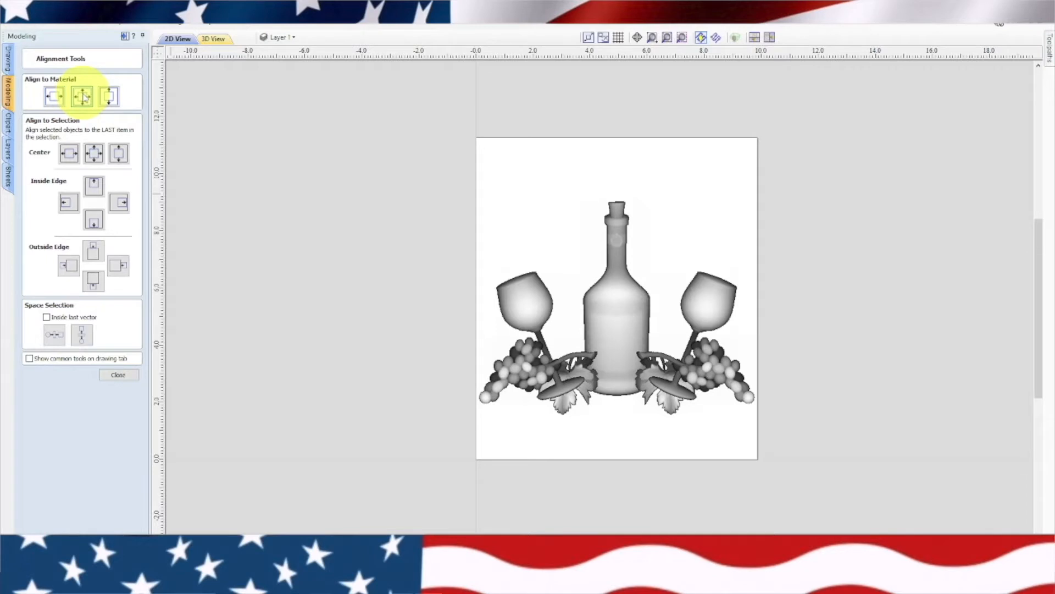
click(83, 97)
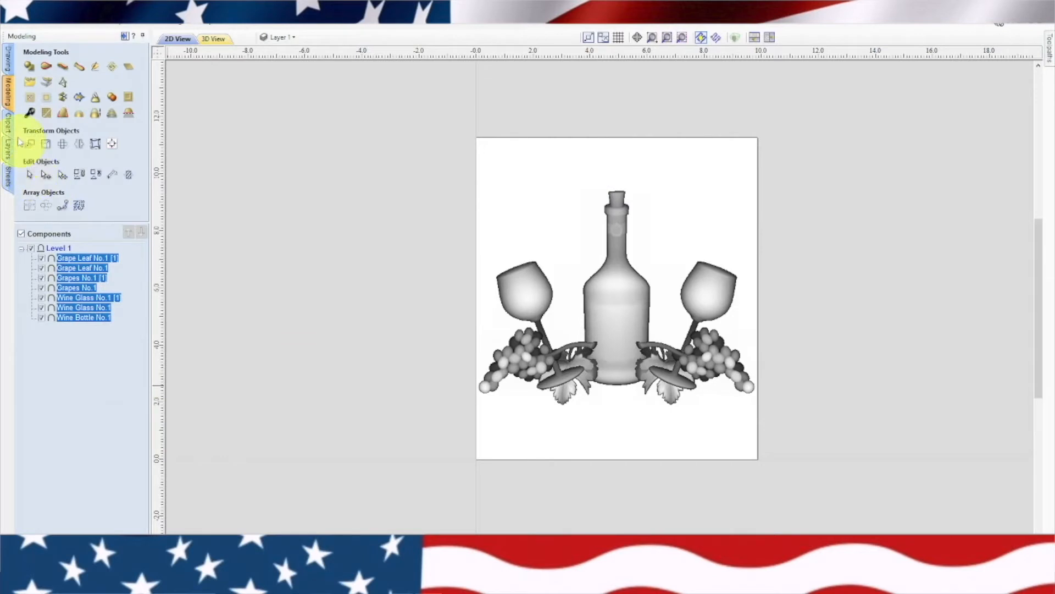
Create the text PAMPLEMOUSSE as vectors in bold Times New Roman TrueType
click(9, 57)
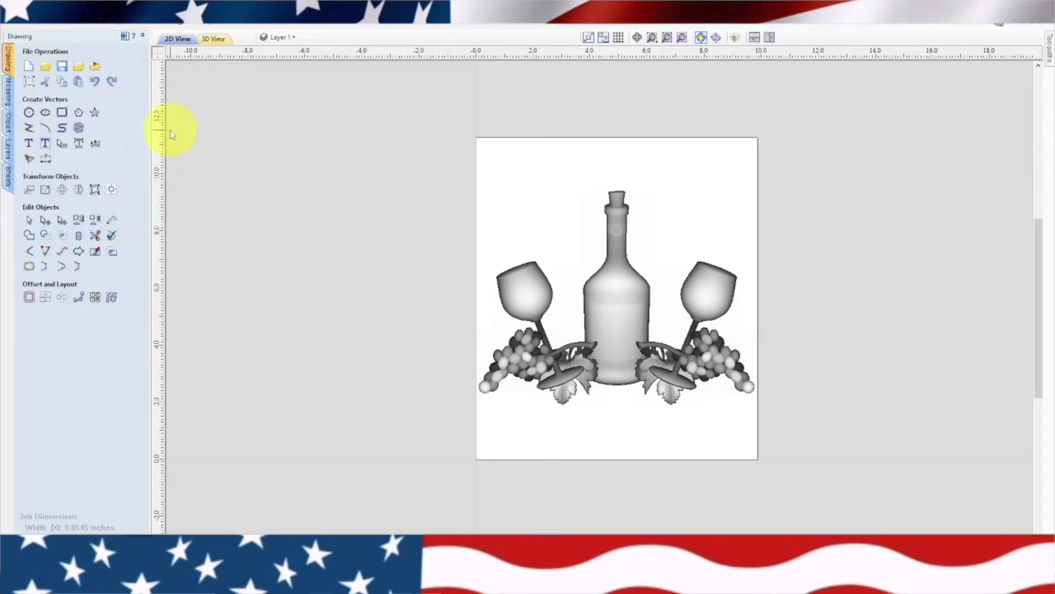
click(29, 144)
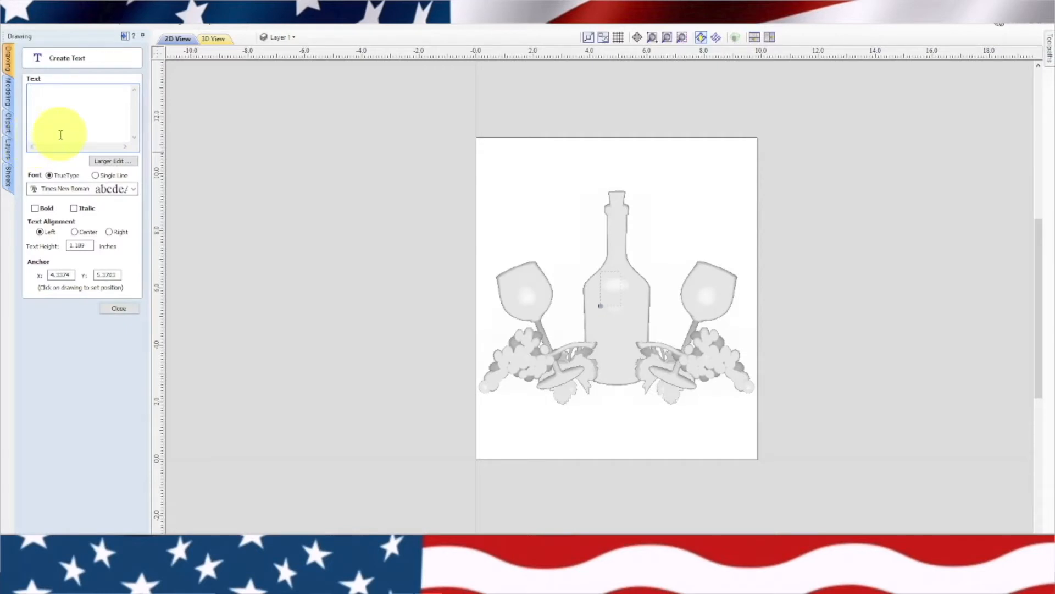
click(35, 209)
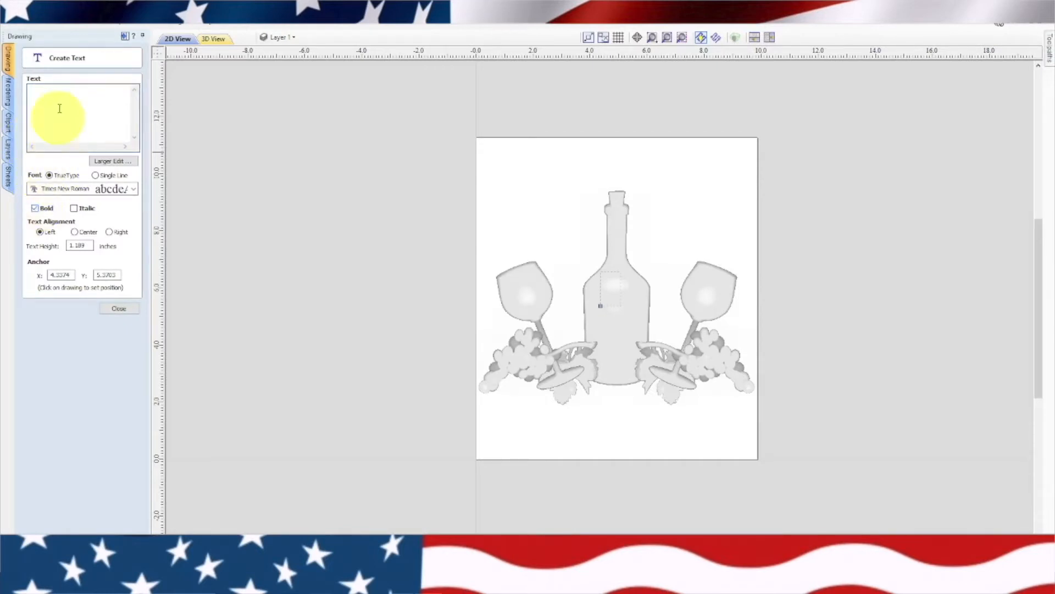
click(58, 98)
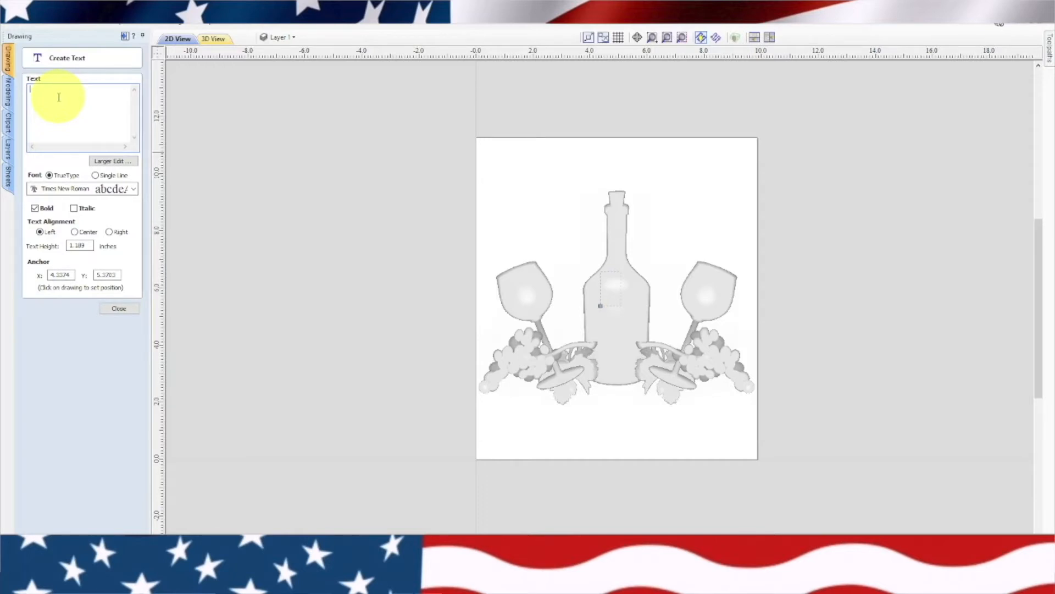
text(pam)
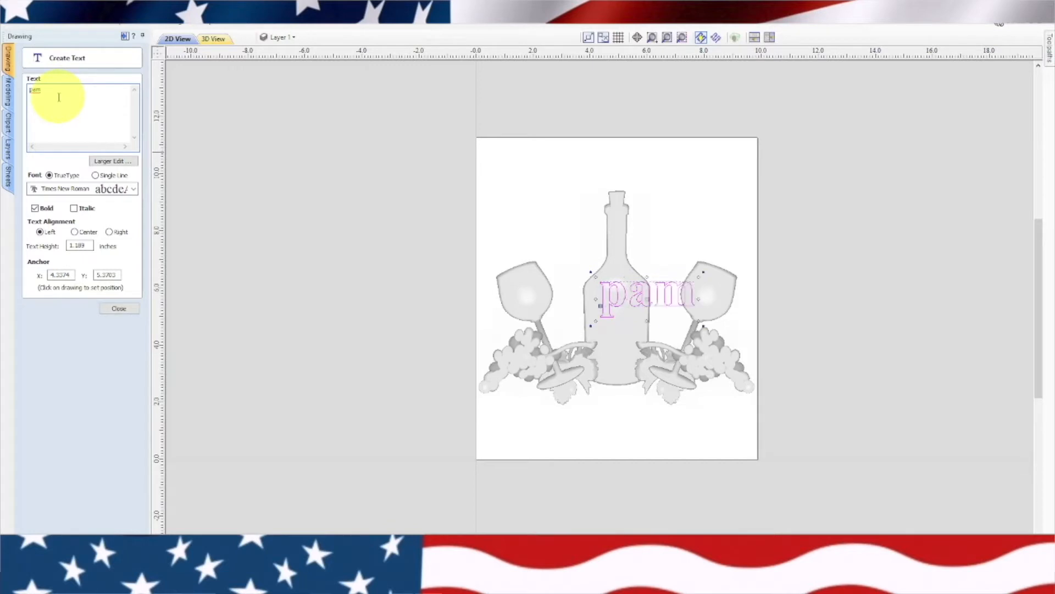
key(BackSpace)
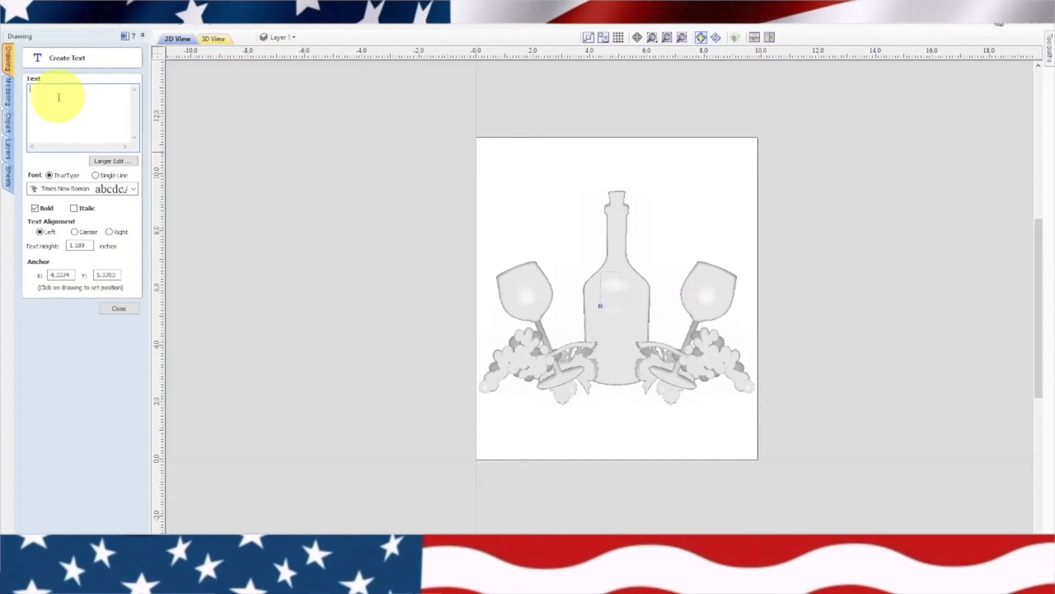
text(PAMPLEMOUSSE)
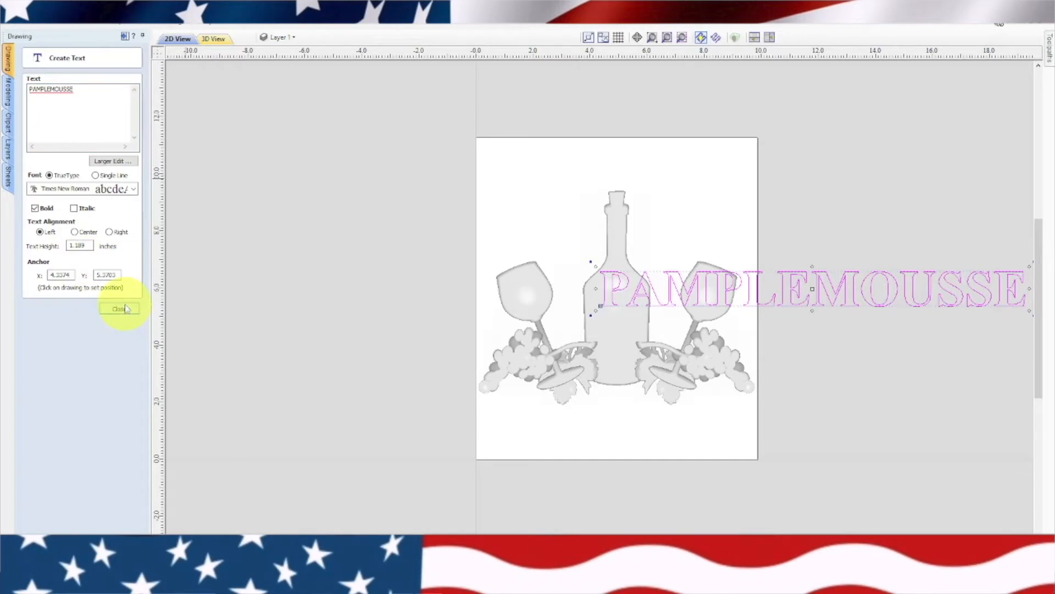
click(126, 308)
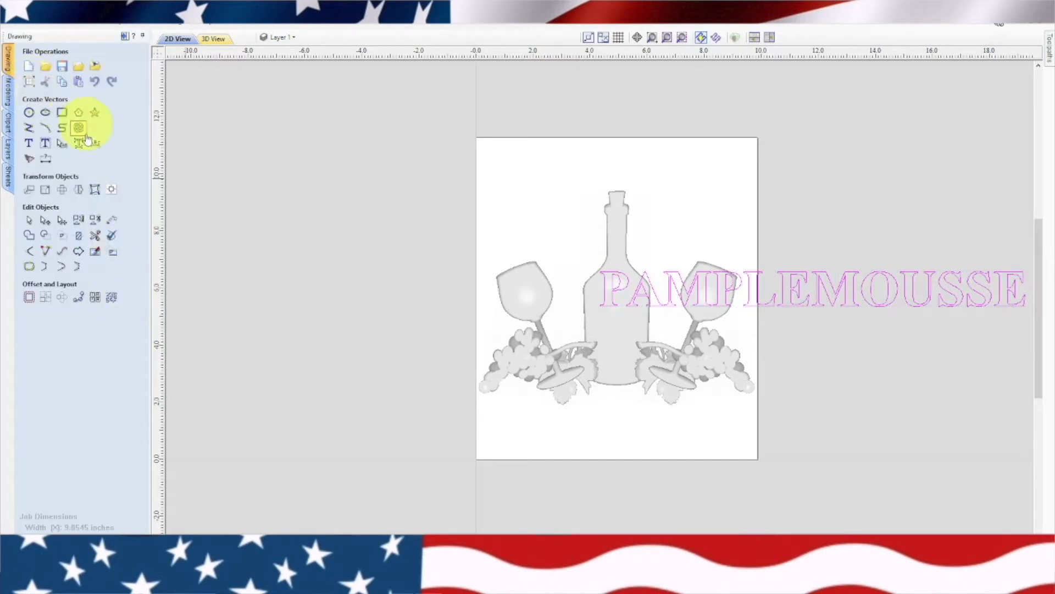
Move the PAMPLEMOUSSE text above the bottle, shrink it to fit the job's width and center it horizontally in the material
click(110, 189)
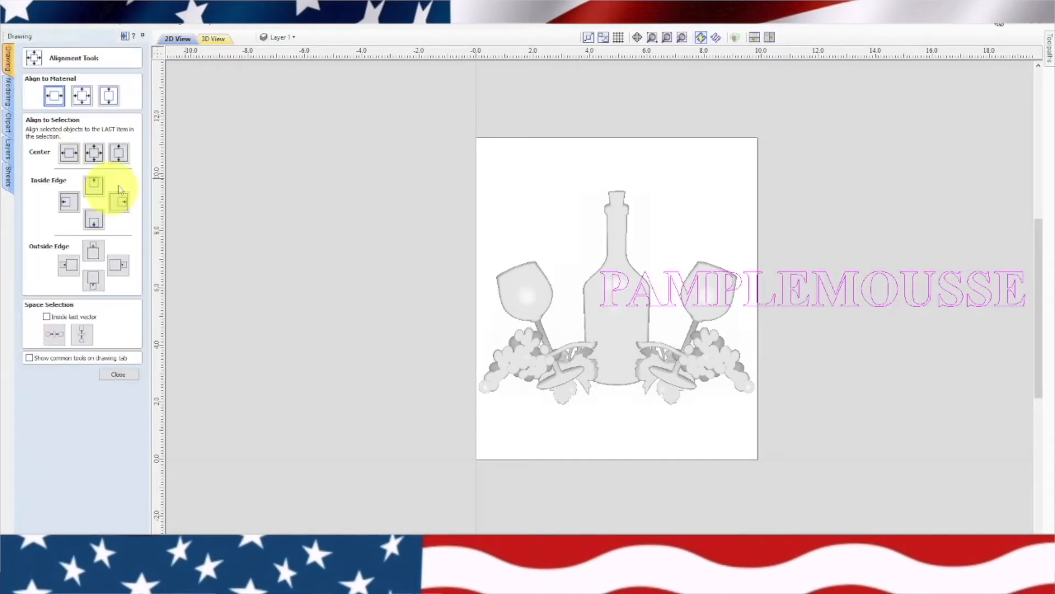
click(52, 97)
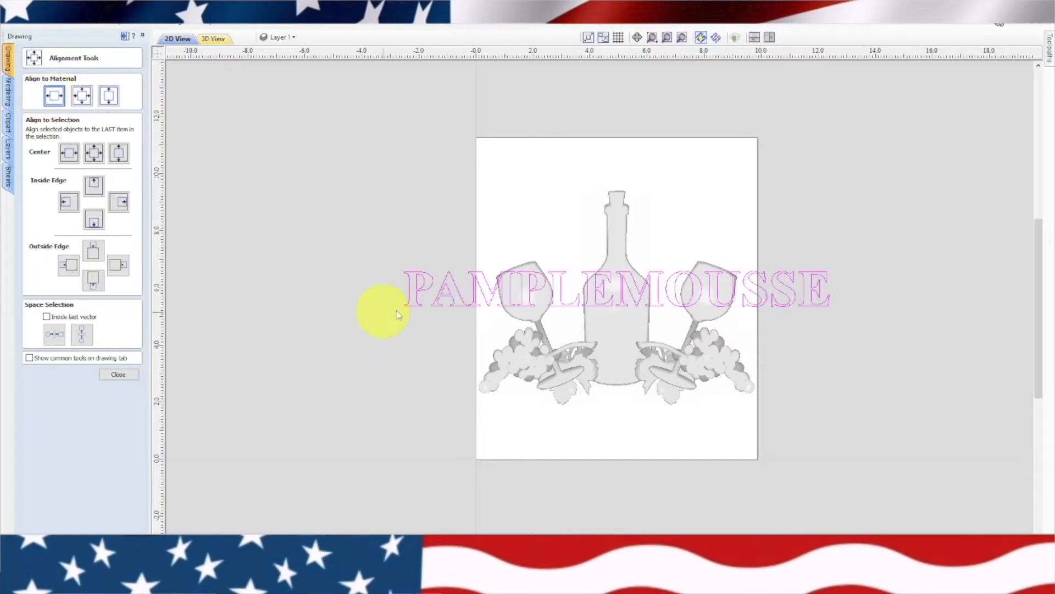
click(574, 305)
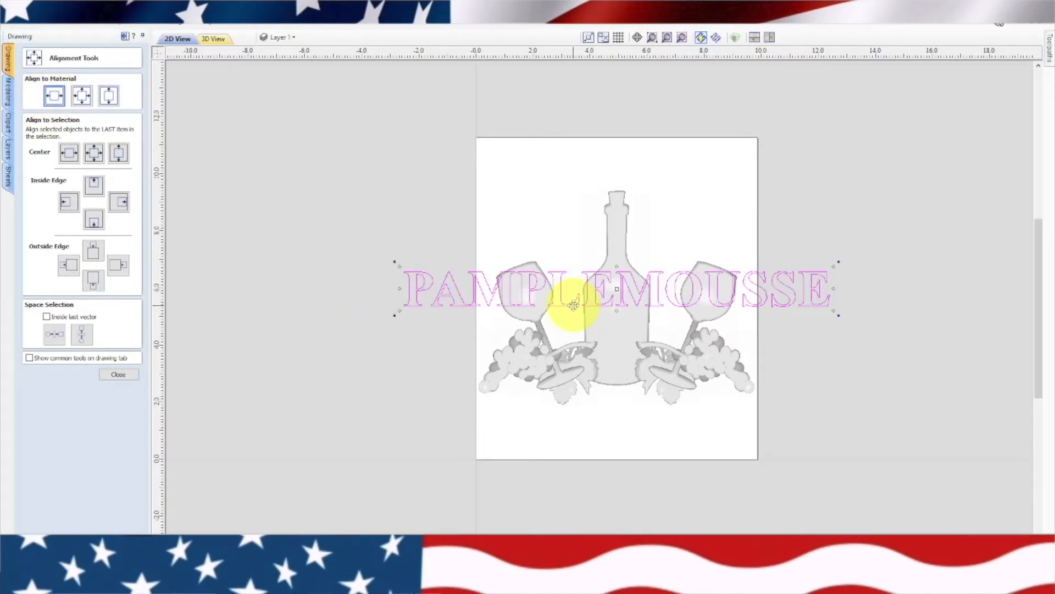
drag(575, 306, 589, 178)
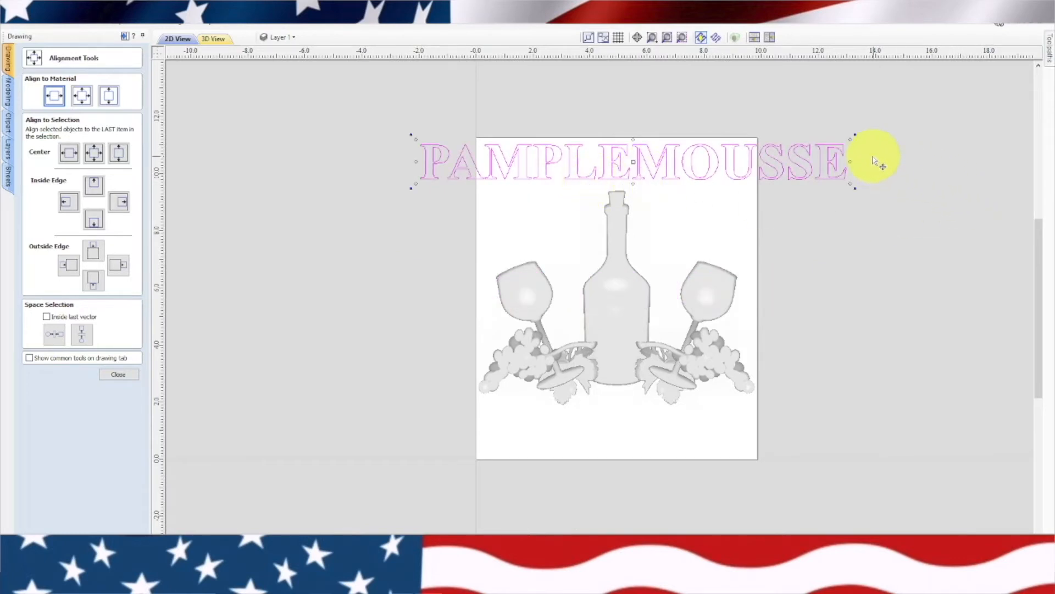
drag(849, 139, 824, 153)
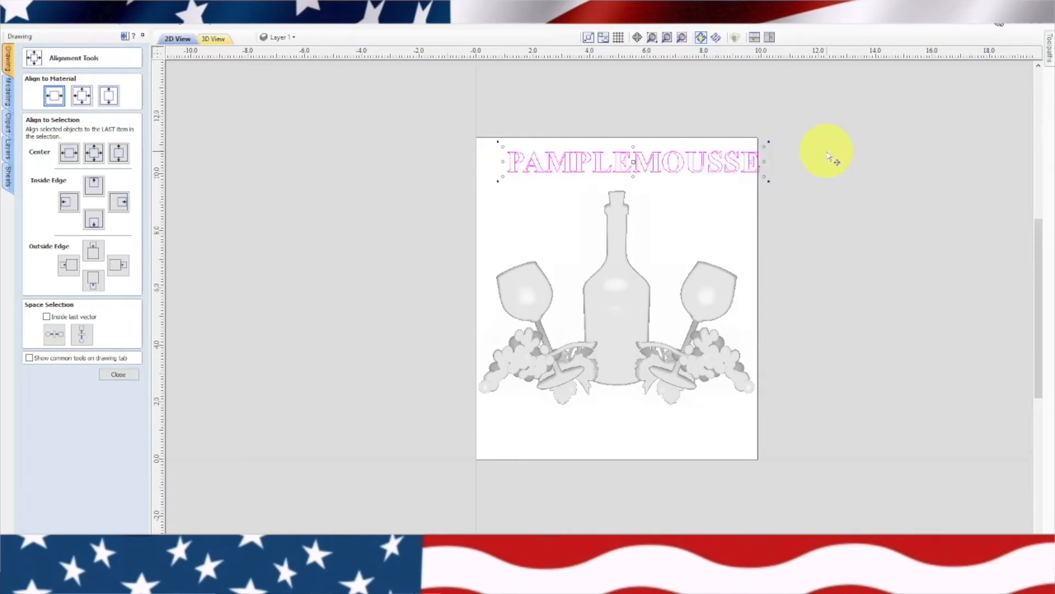
click(54, 97)
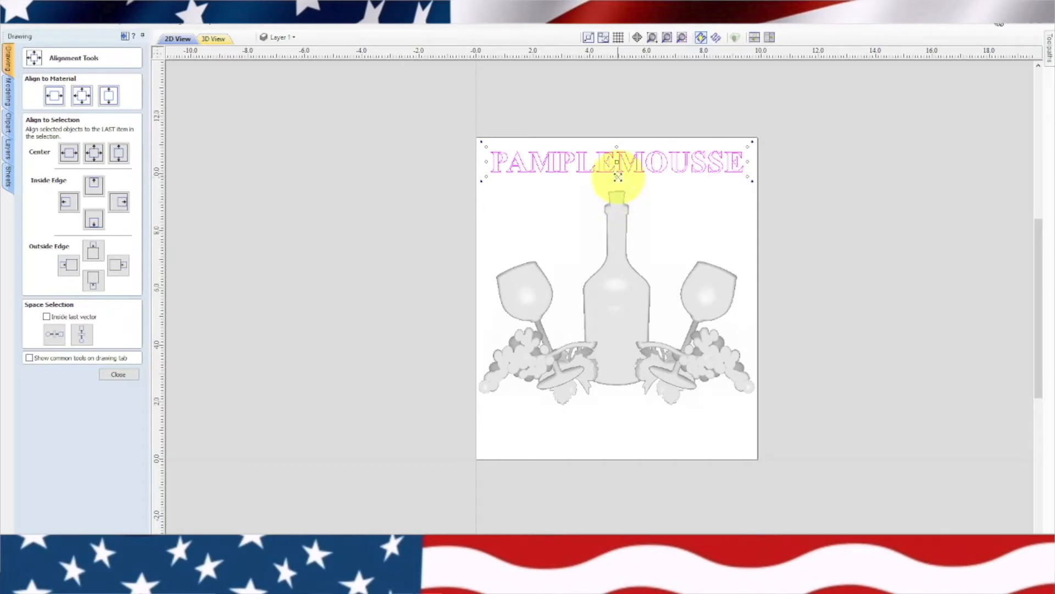
Stretch the PAMPLEMOUSSE text taller and narrow it symmetrically to about 7.8 inches wide, keeping it centered above the bottle
drag(617, 177, 620, 179)
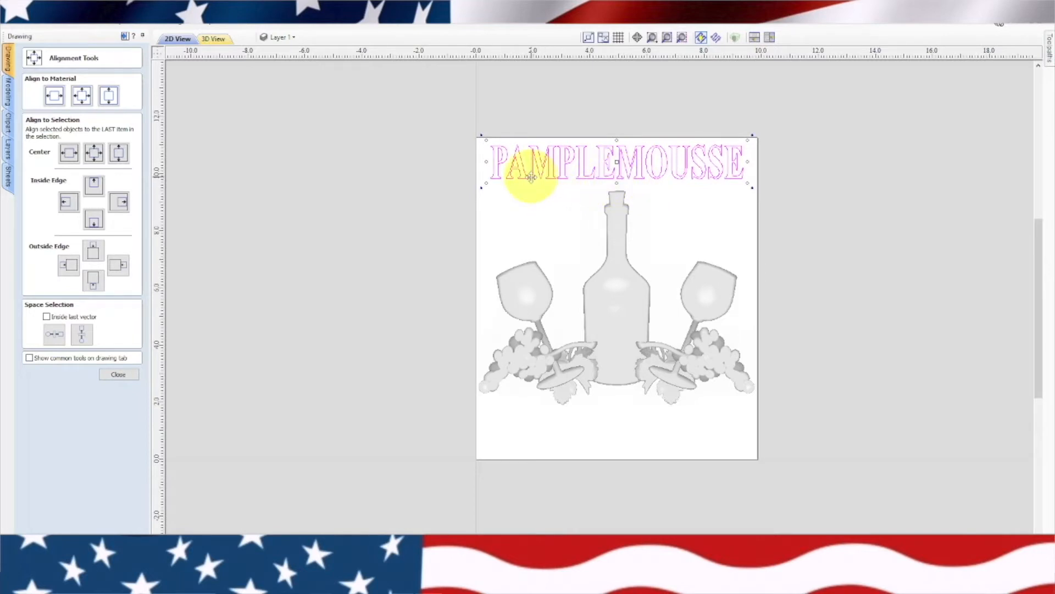
scroll(526, 191, up, 2)
scroll(526, 190, up, 1)
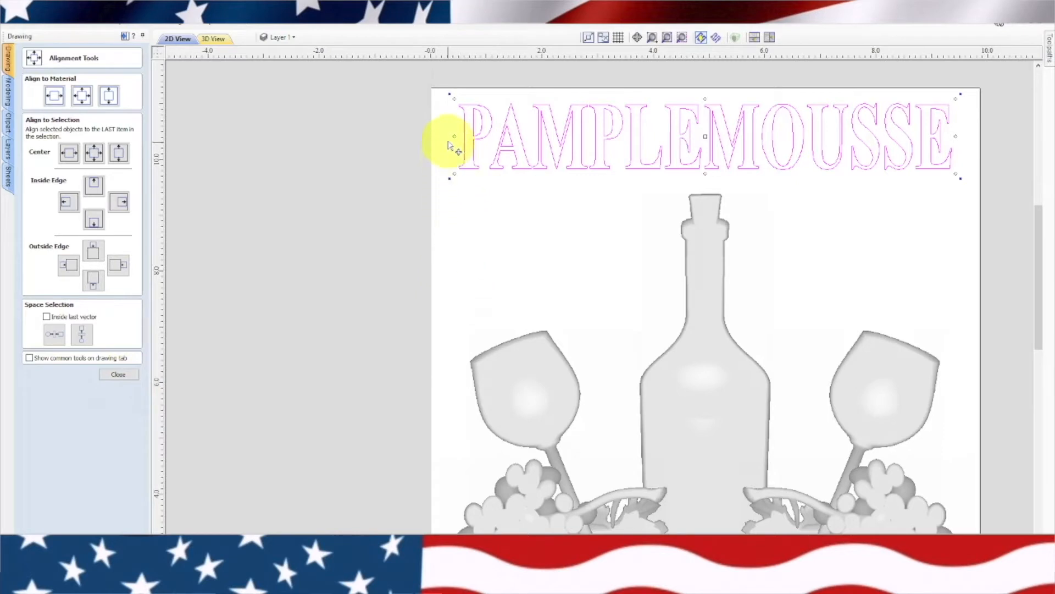
drag(455, 137, 490, 138)
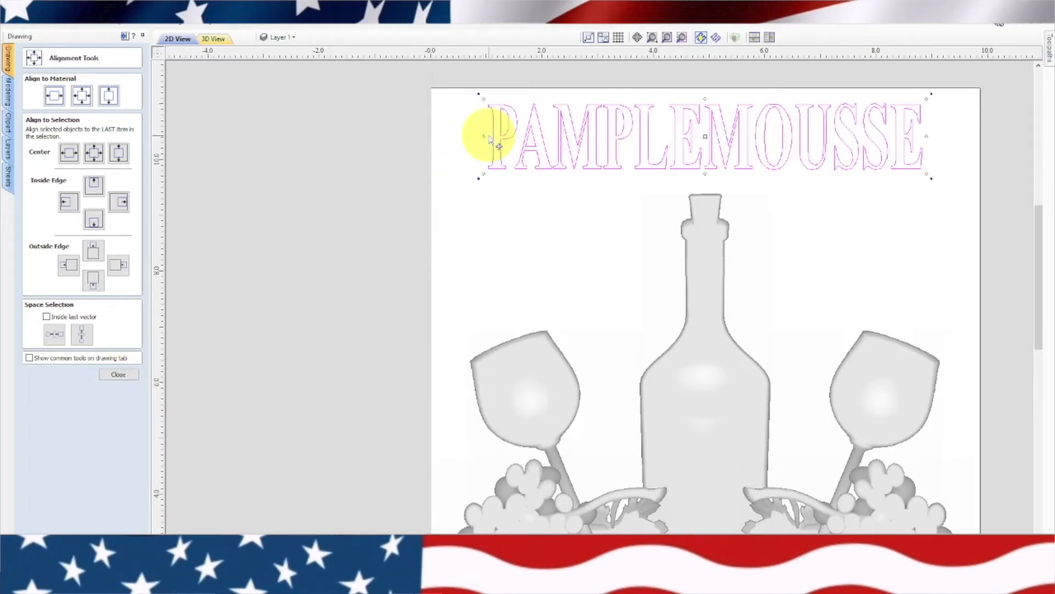
click(127, 374)
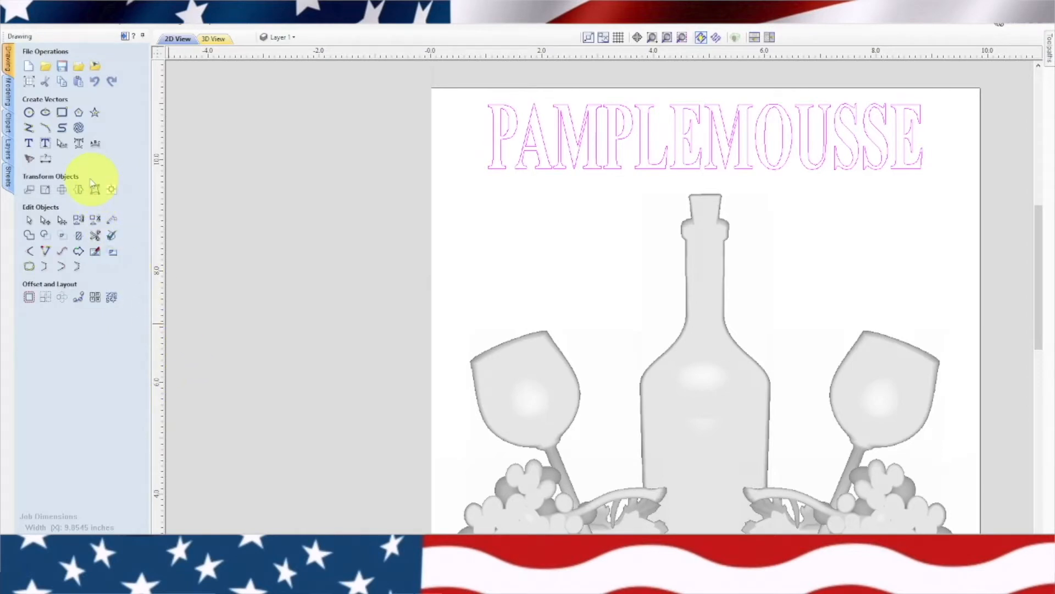
Interactively kern the PAMPLEMOUSSE text, widening the gaps between A and the first M and between that M and the second P
click(62, 144)
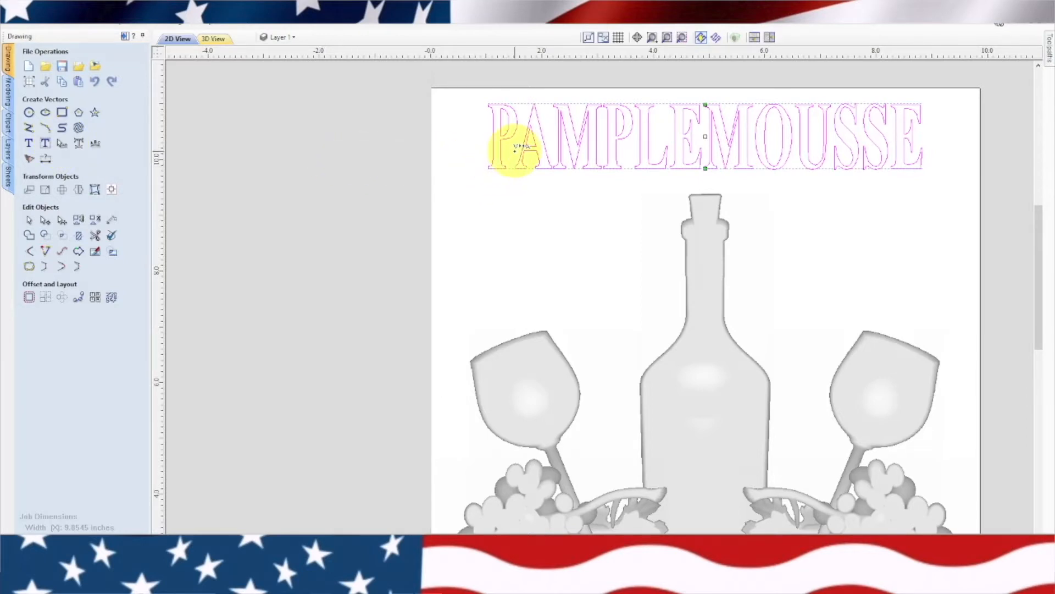
drag(516, 146, 557, 146)
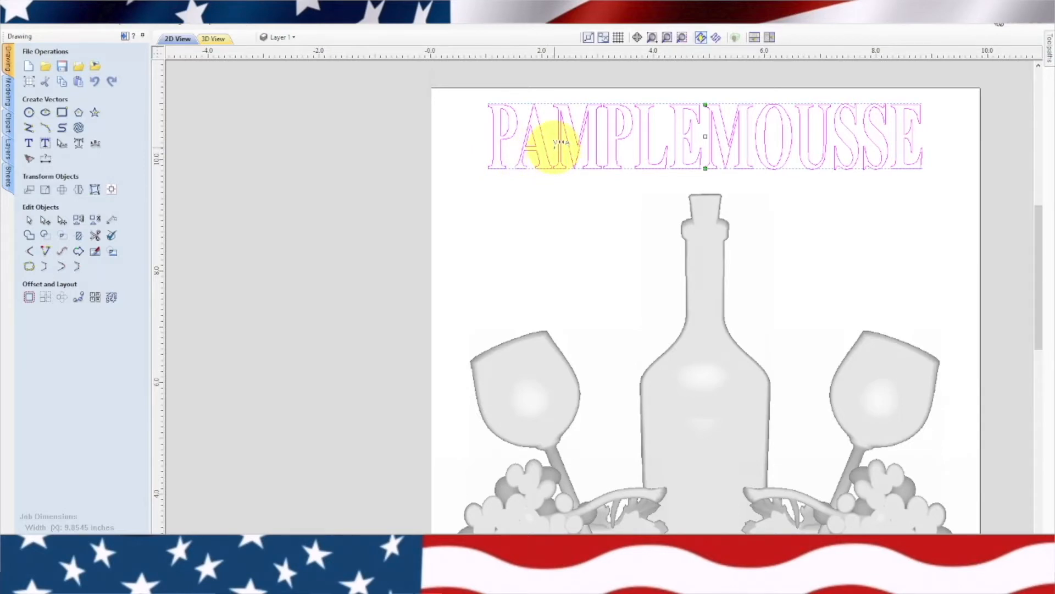
mouse_move(555, 144)
mouse_down()
mouse_move(511, 151)
mouse_move(560, 137)
mouse_up()
shift+click(553, 142)
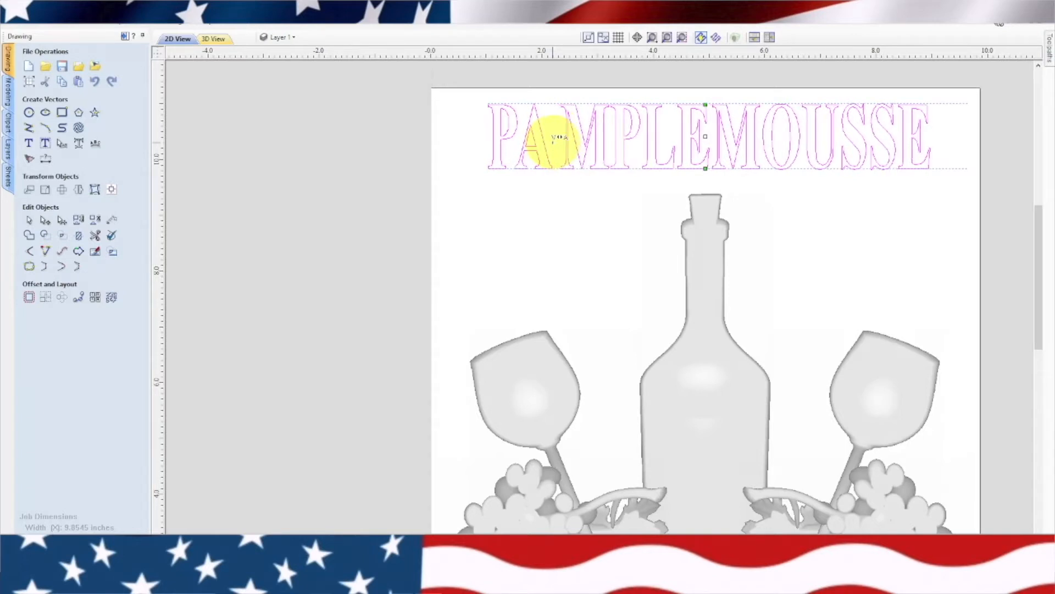
shift+click(611, 153)
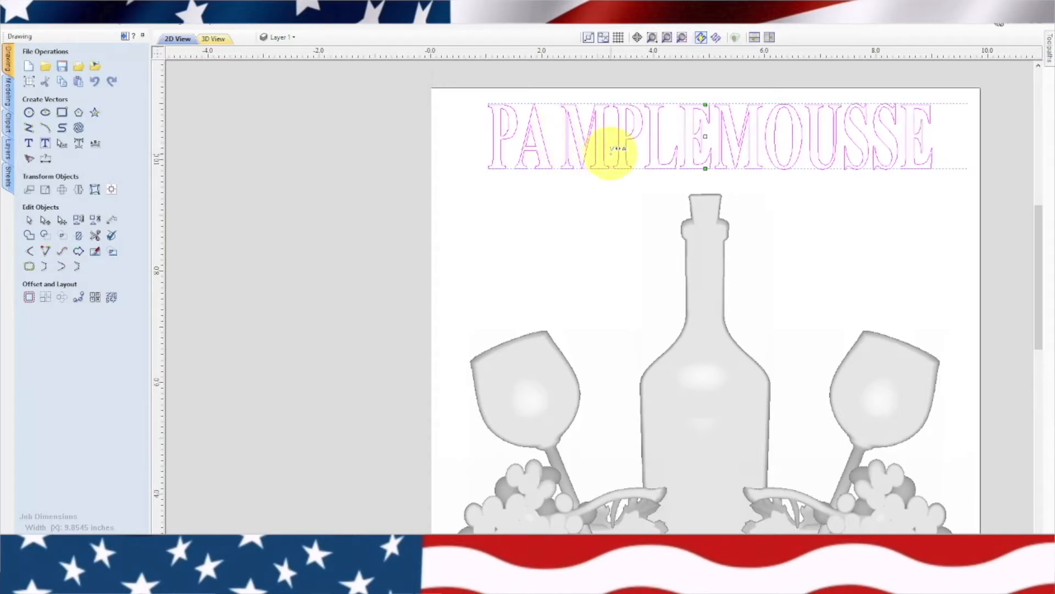
shift+click(611, 153)
shift+click(611, 153)
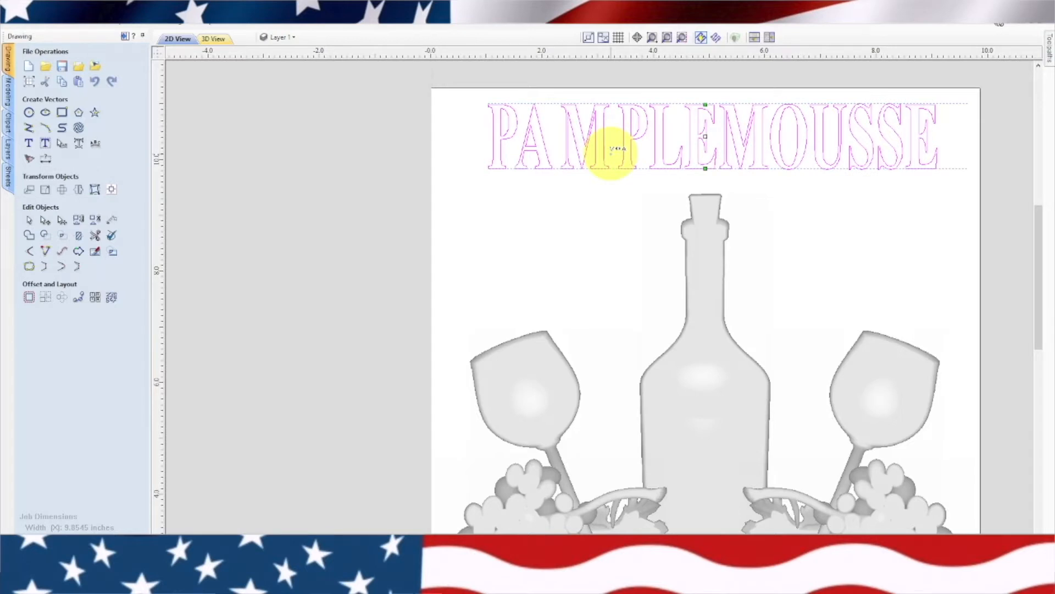
shift+click(611, 153)
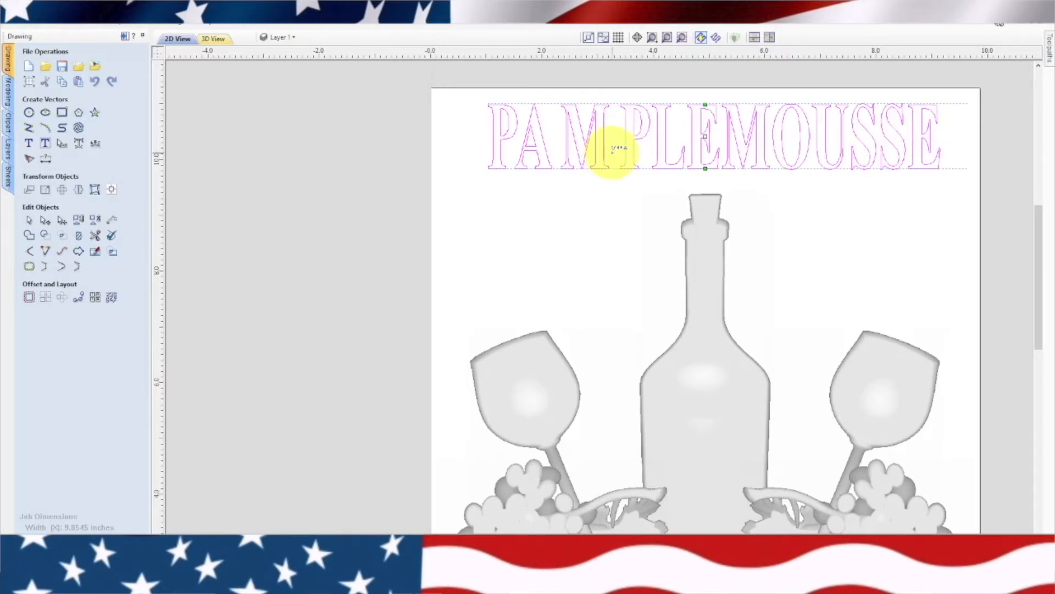
Widen the kerning between the second P and L and between L and the first E
shift+click(654, 136)
shift+click(654, 135)
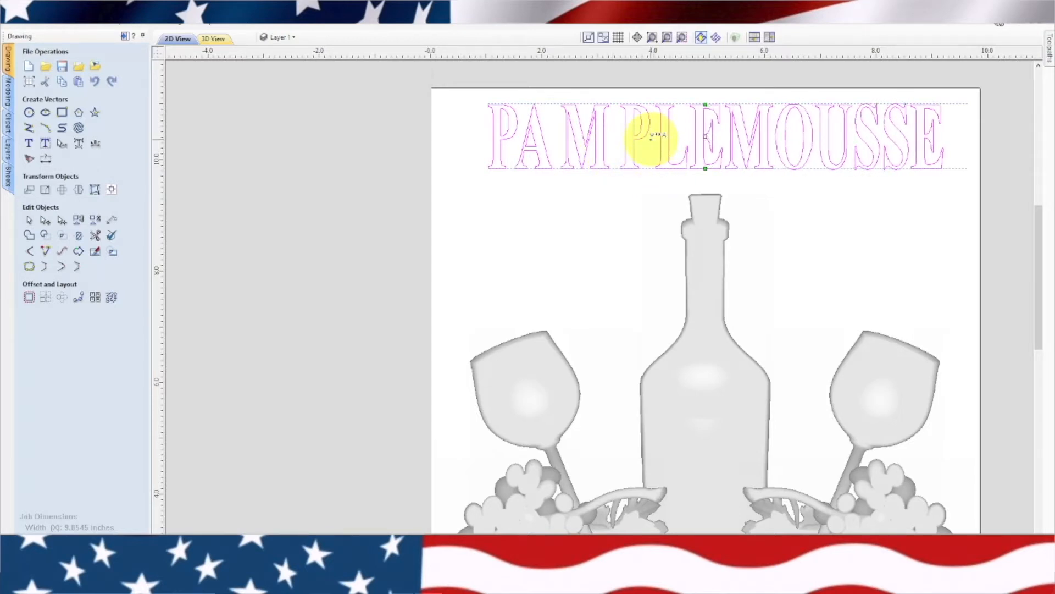
shift+click(690, 123)
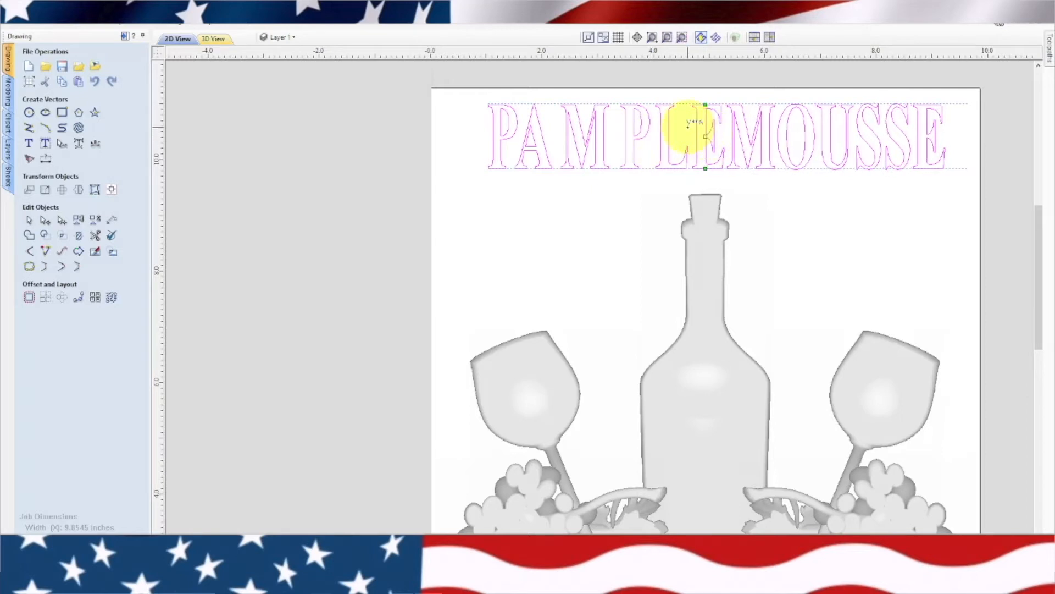
shift+click(689, 123)
shift+click(690, 123)
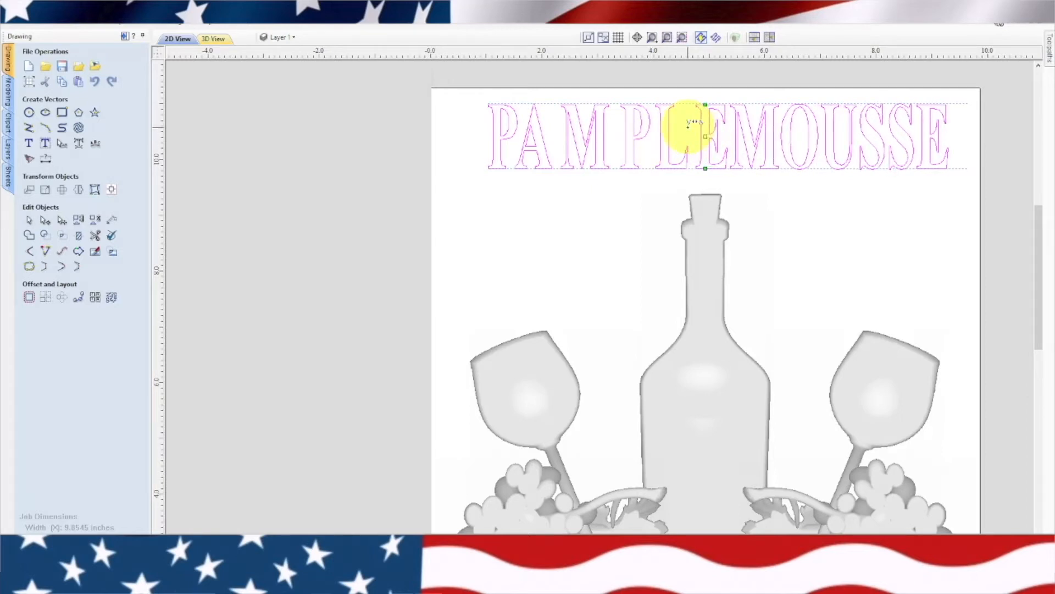
shift+click(690, 123)
shift+click(689, 123)
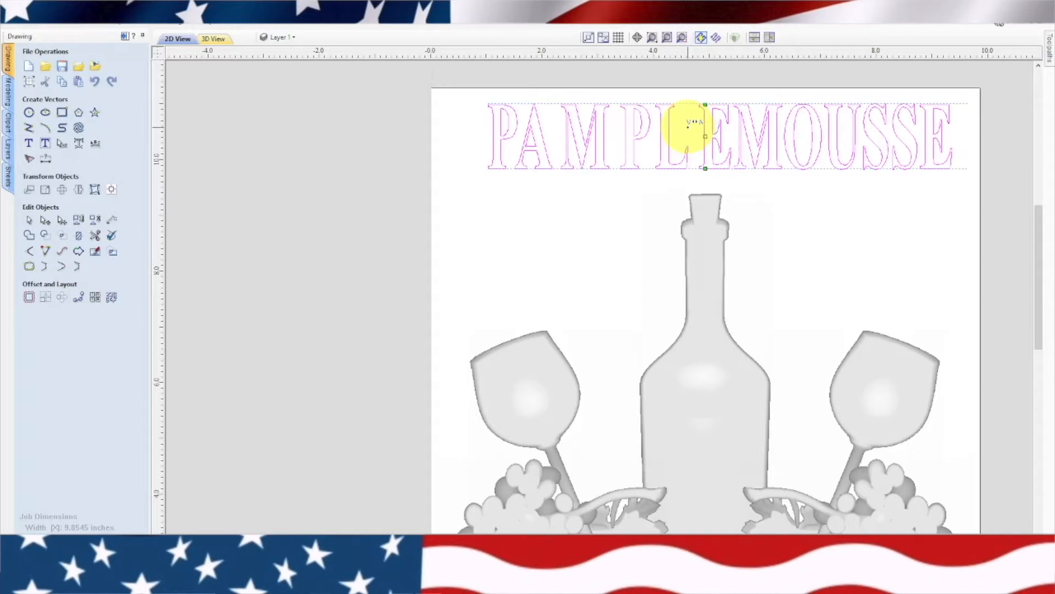
Widen the kerning between the first E and the second M and between that M and O
shift+click(740, 137)
shift+click(740, 133)
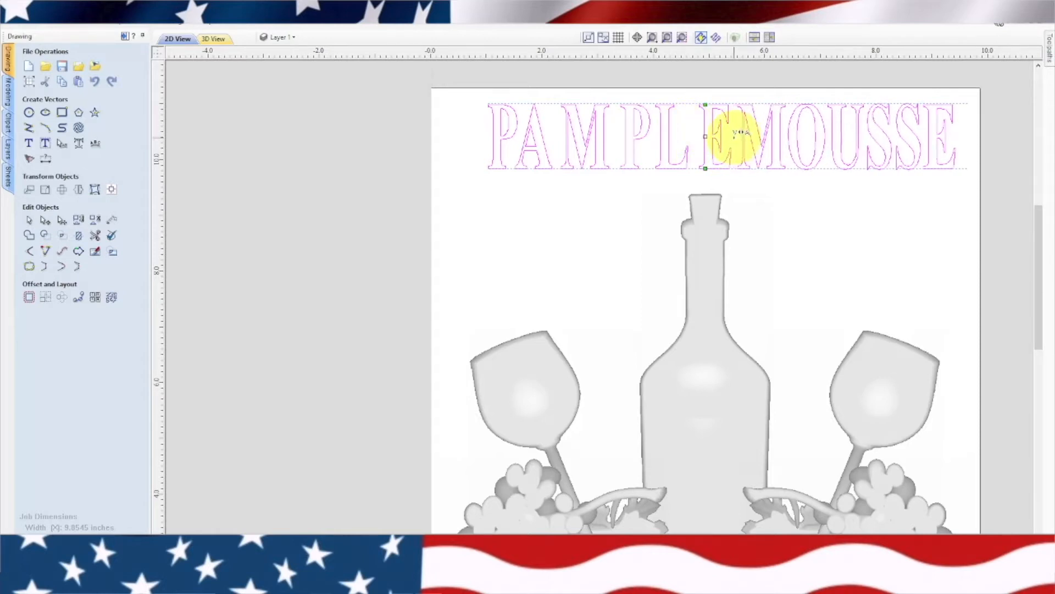
shift+click(740, 133)
shift+click(740, 133)
shift+click(741, 133)
shift+click(802, 155)
shift+click(802, 156)
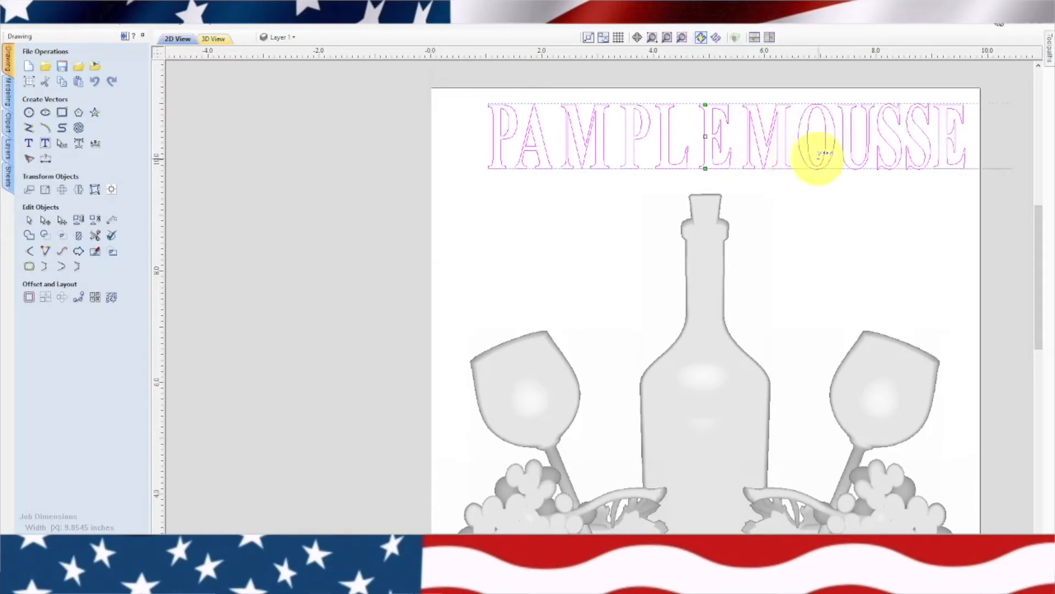
Widen the kerning between O and U and between U and the first S
shift+click(847, 156)
shift+click(847, 156)
shift+click(847, 155)
shift+click(881, 150)
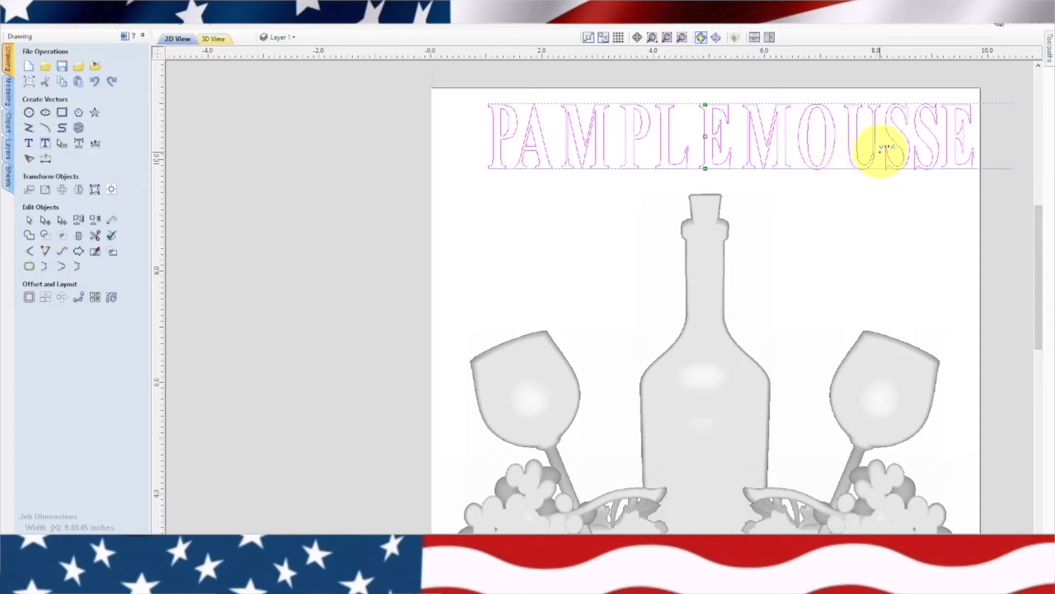
shift+click(880, 148)
Widen the kerning between the two S letters and between the second S and the final E
shift+click(917, 133)
shift+click(917, 133)
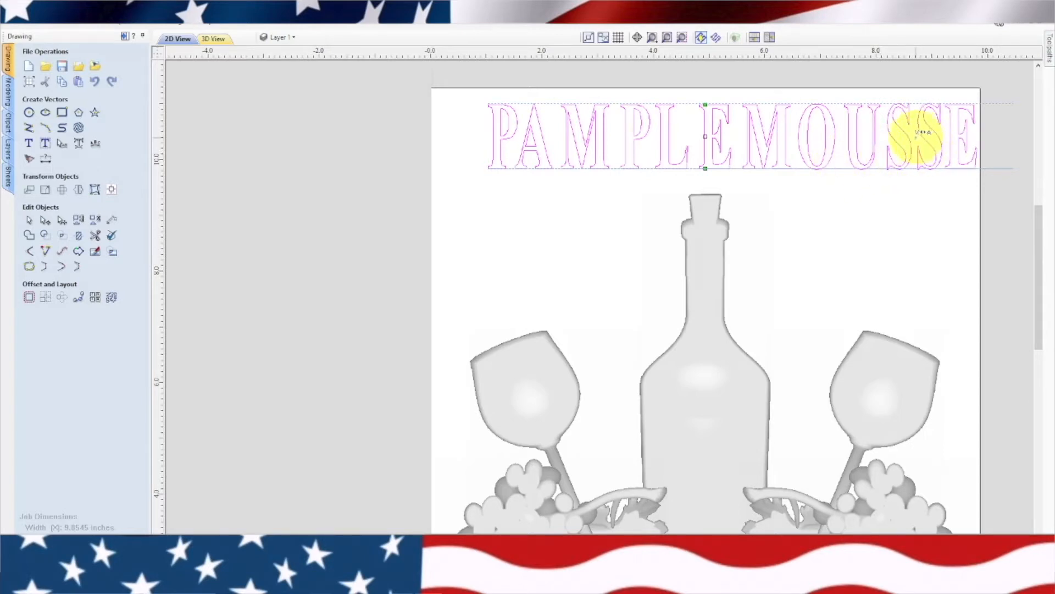
shift+click(916, 136)
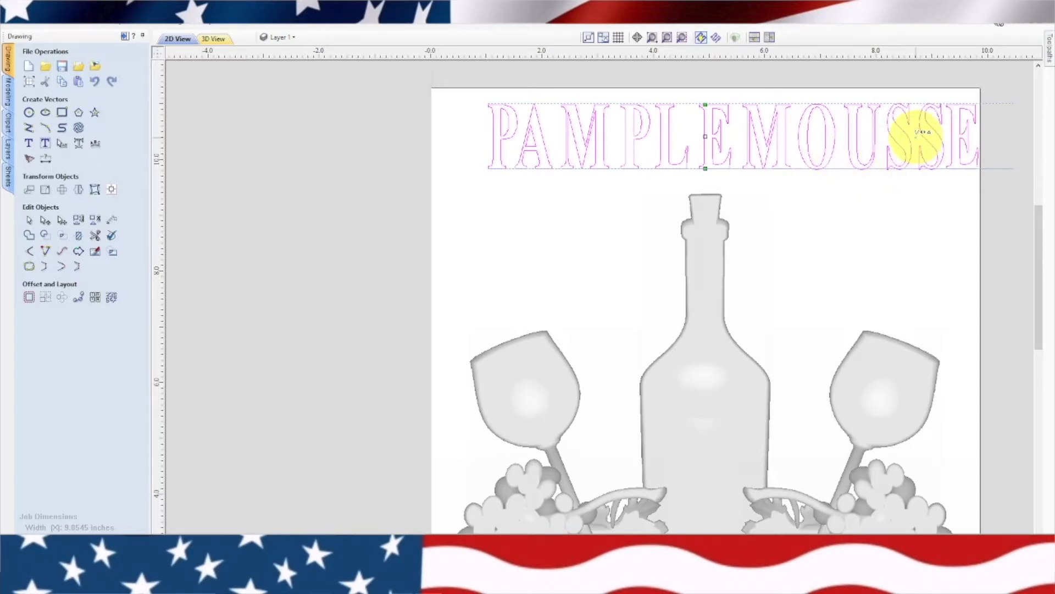
shift+click(946, 110)
shift+click(946, 110)
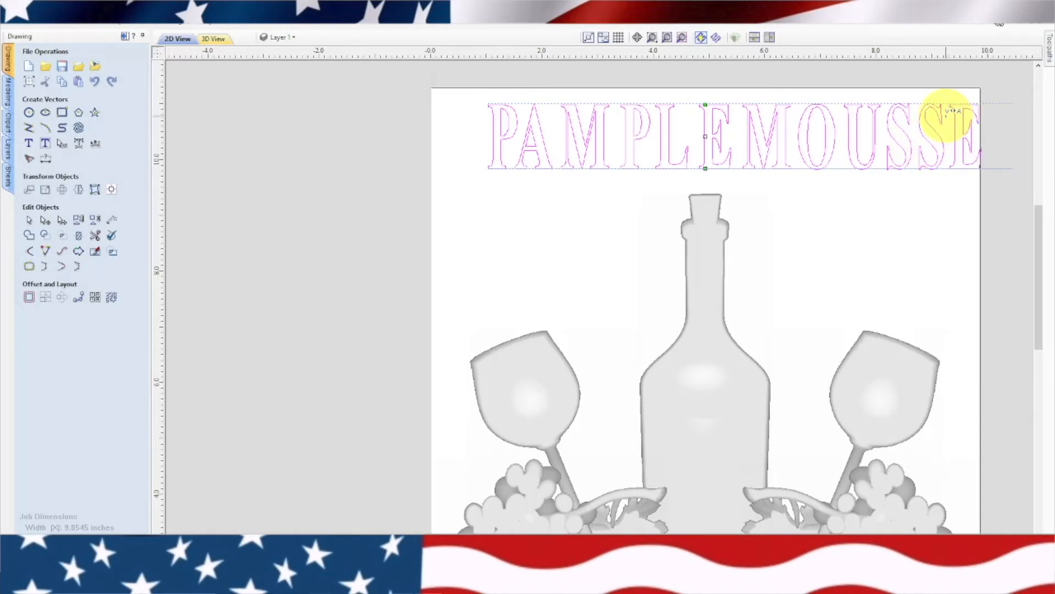
shift+click(945, 112)
shift+click(946, 112)
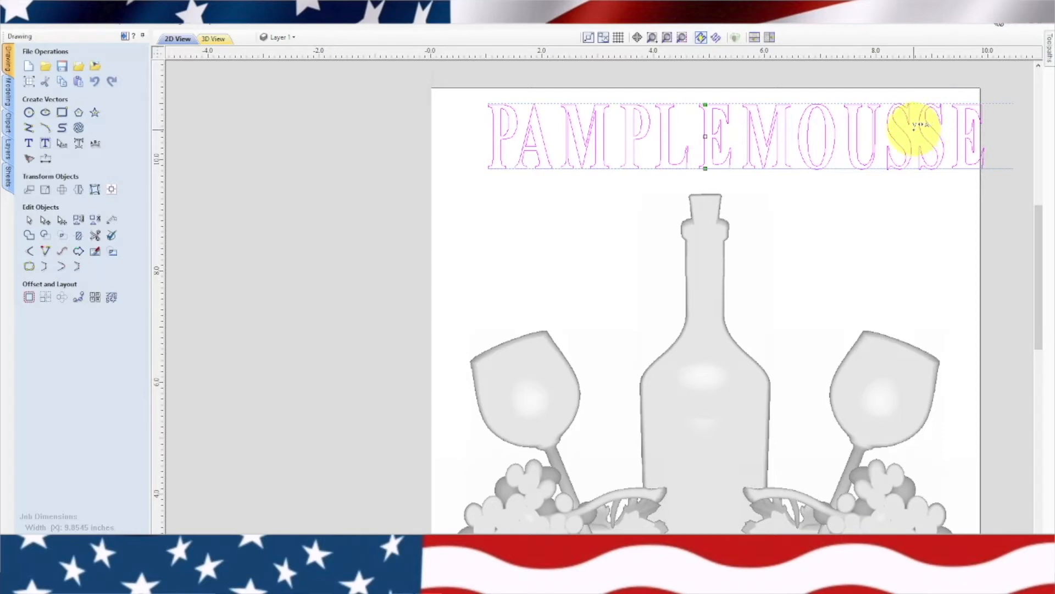
Center the PAMPLEMOUSSE text horizontally on the material and clear the selection
click(111, 188)
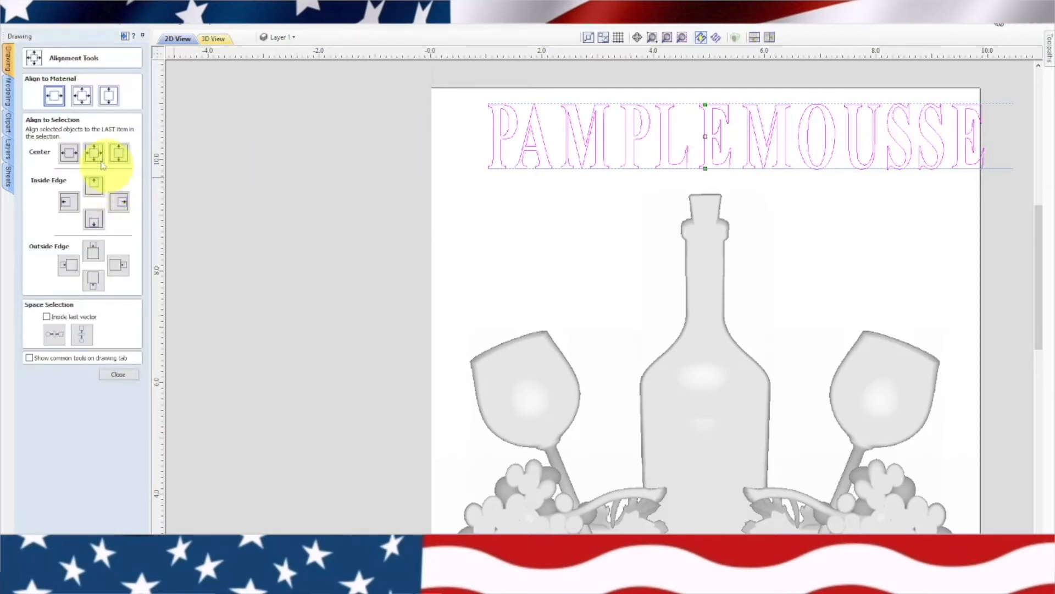
click(55, 97)
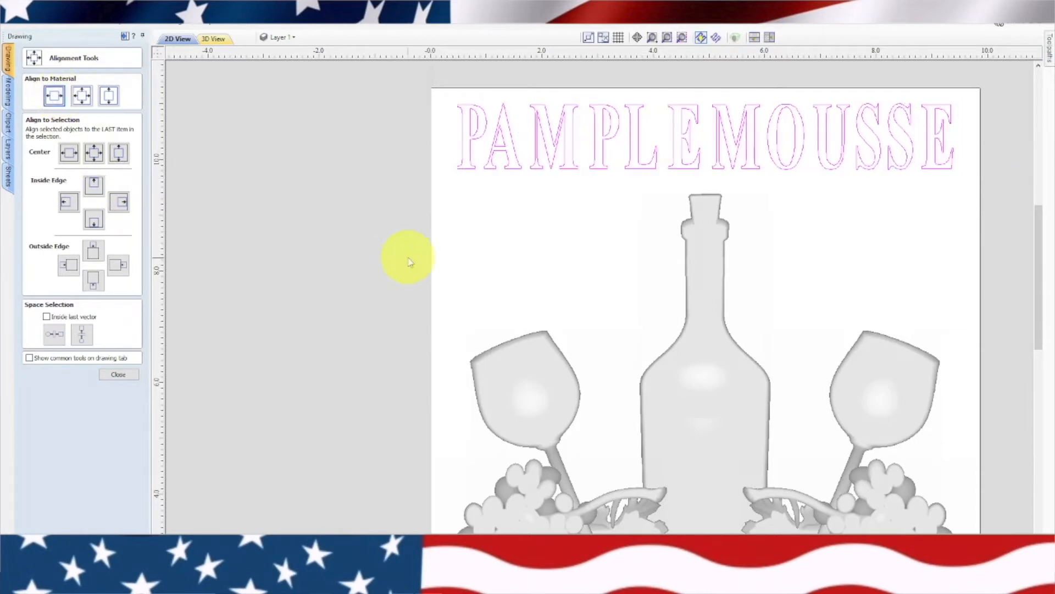
click(516, 282)
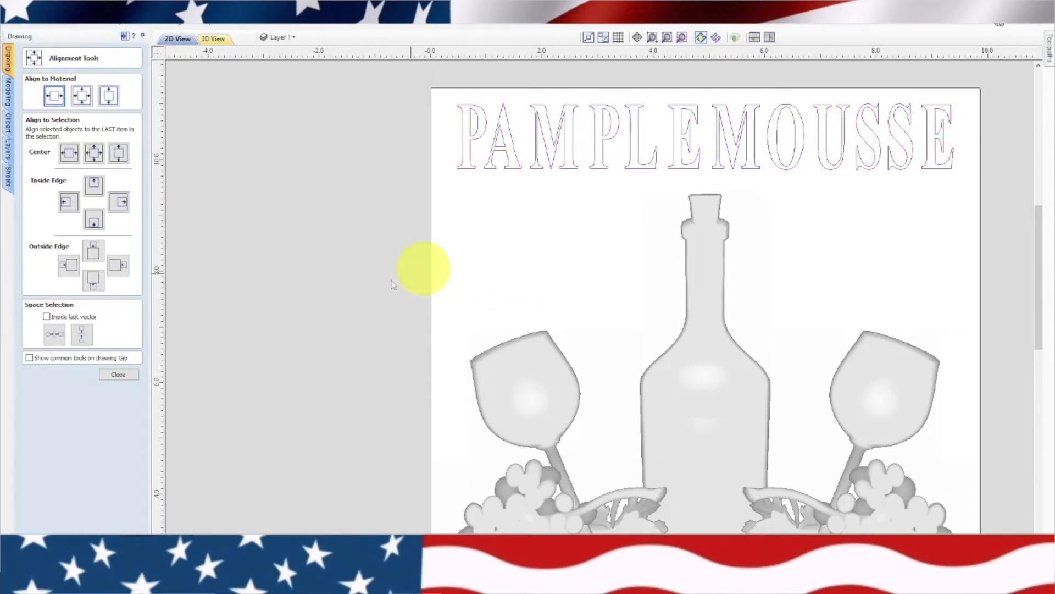
click(131, 374)
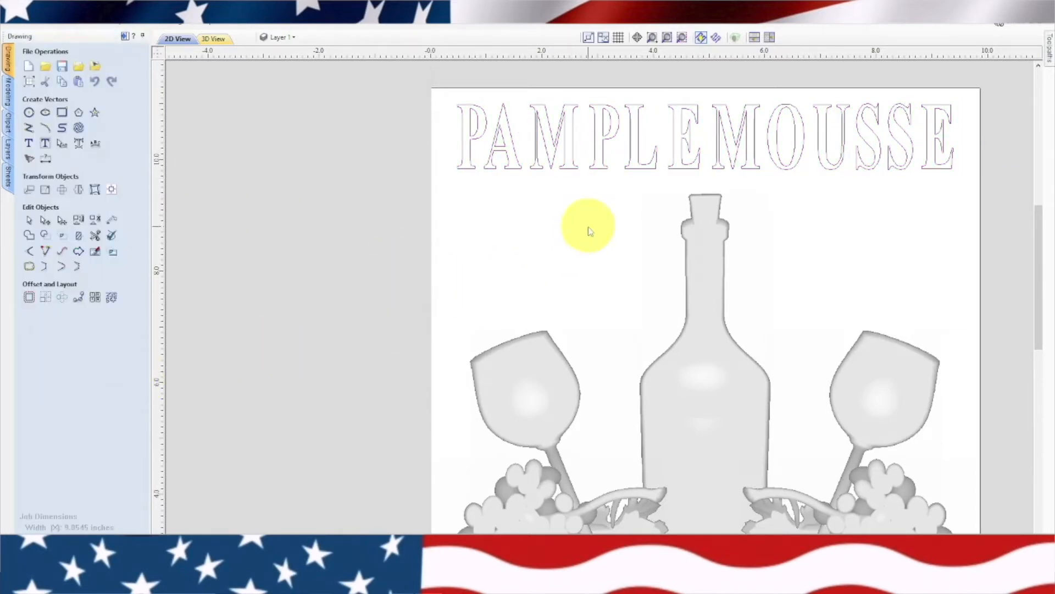
Create the text CELLAR in Times New Roman with a text height of 1.189 inches
scroll(590, 226, down, 2)
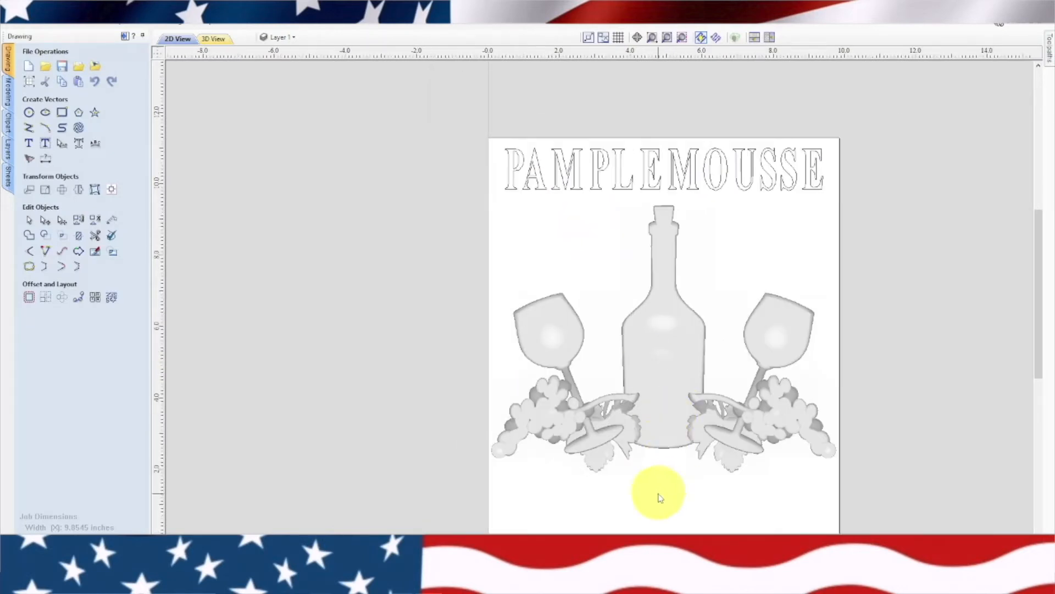
click(30, 144)
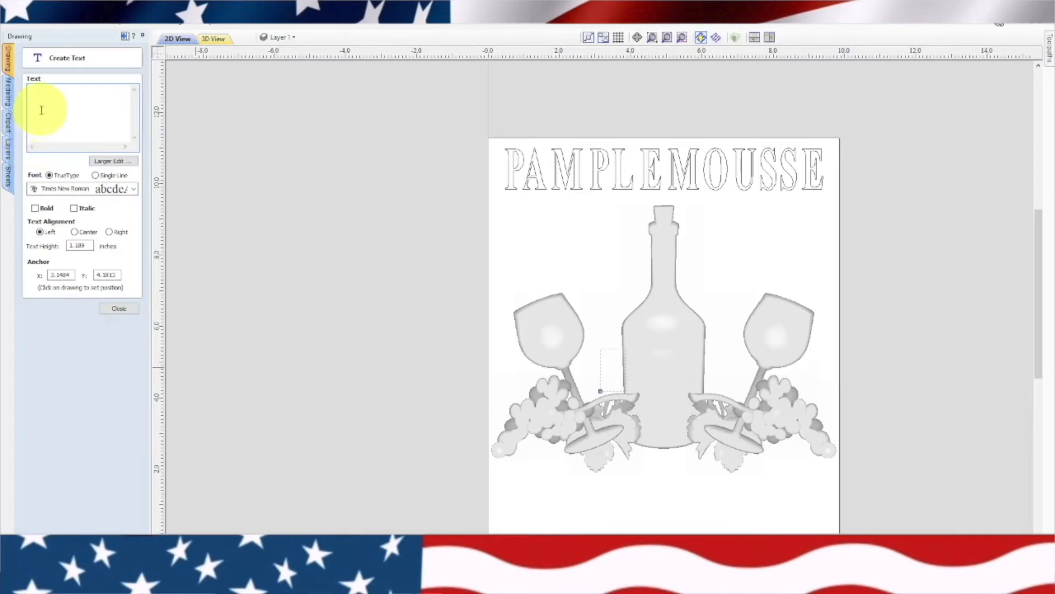
text(CELLAR)
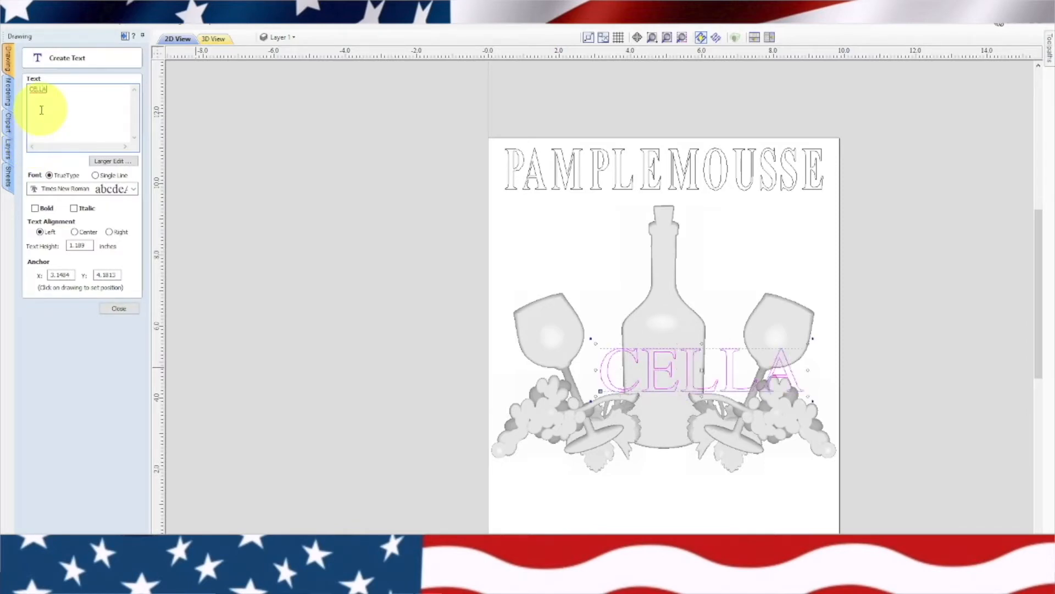
click(119, 308)
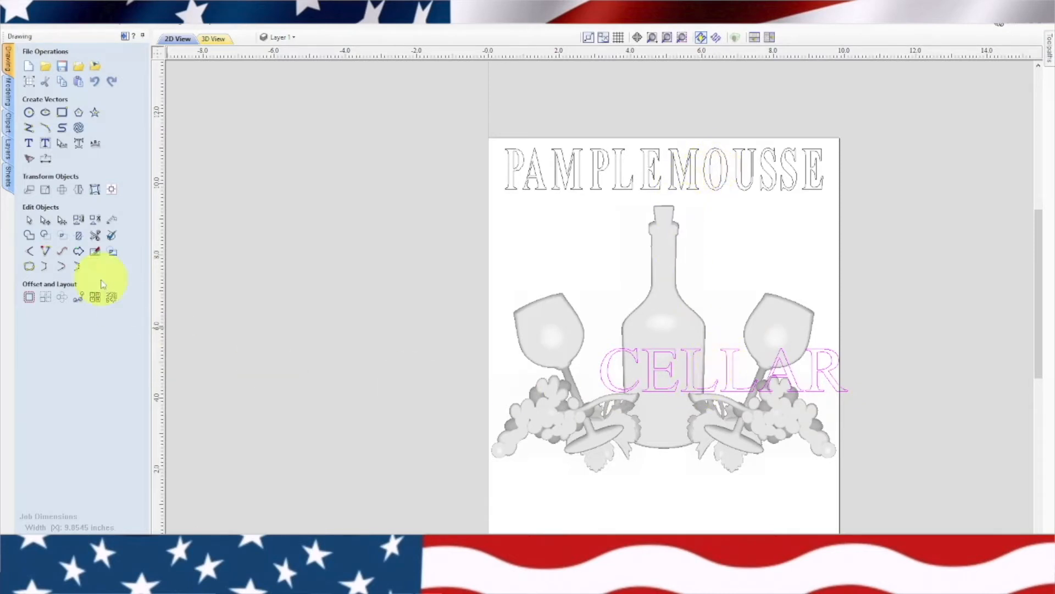
Center the CELLAR text horizontally on the material and move it straight down below the bottle and leaves
click(95, 190)
click(54, 100)
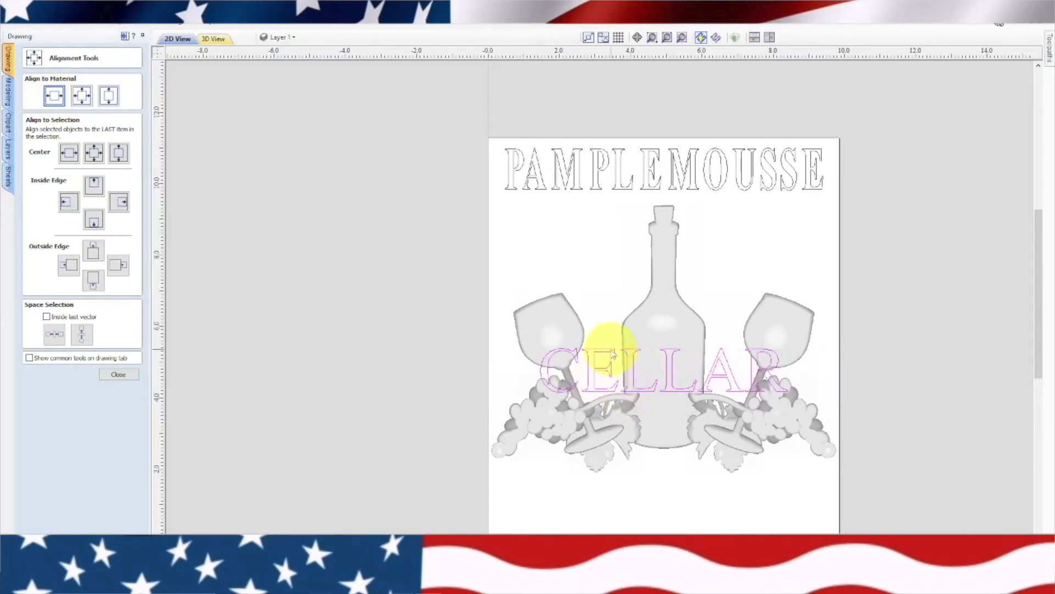
drag(610, 365, 609, 478)
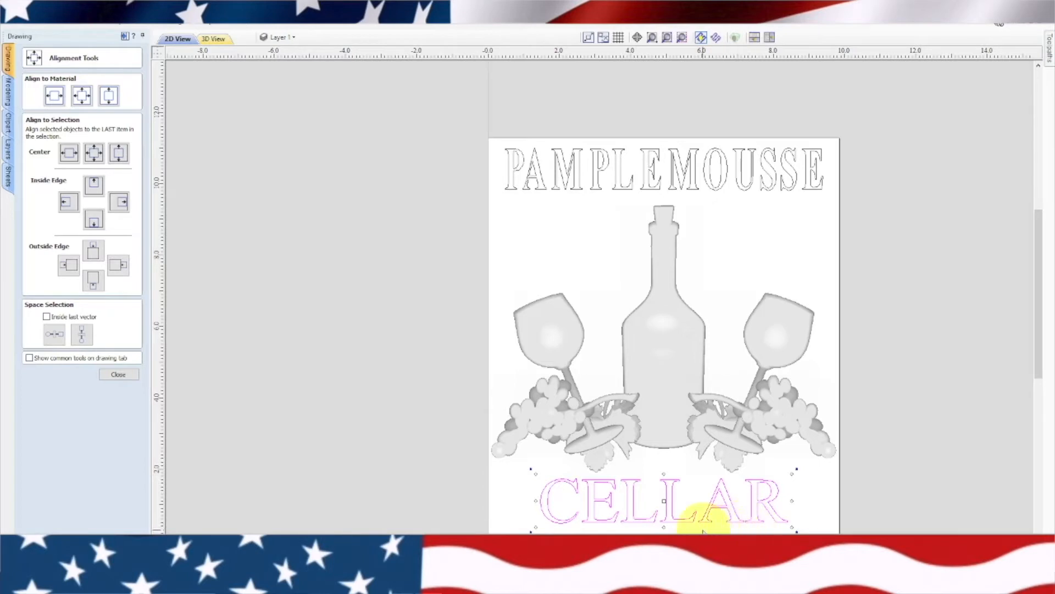
click(119, 375)
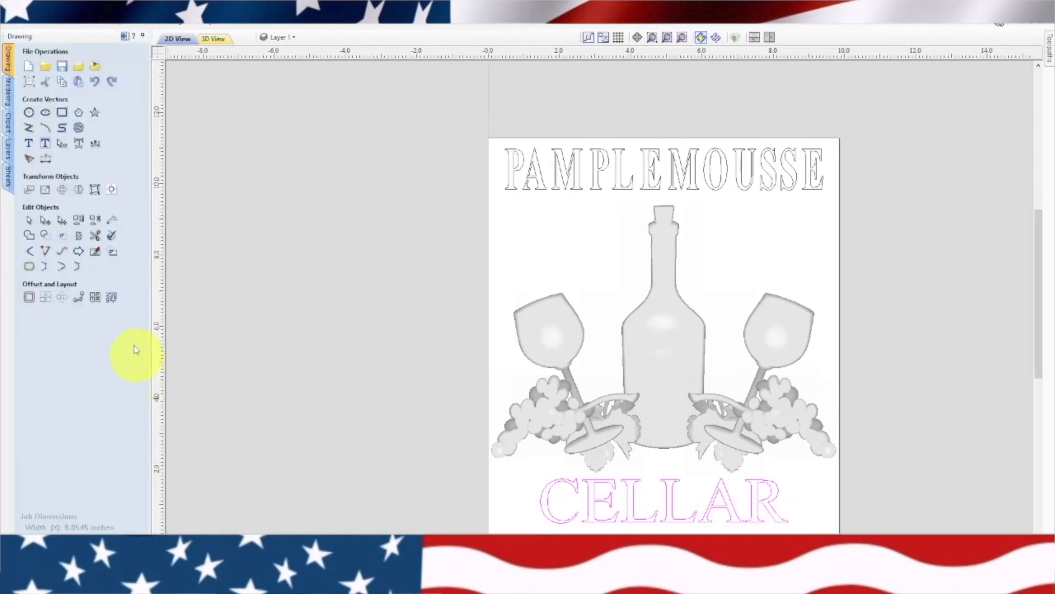
Widen the kerning between the letters of CELLAR so the word spreads out evenly beneath the artwork
click(63, 145)
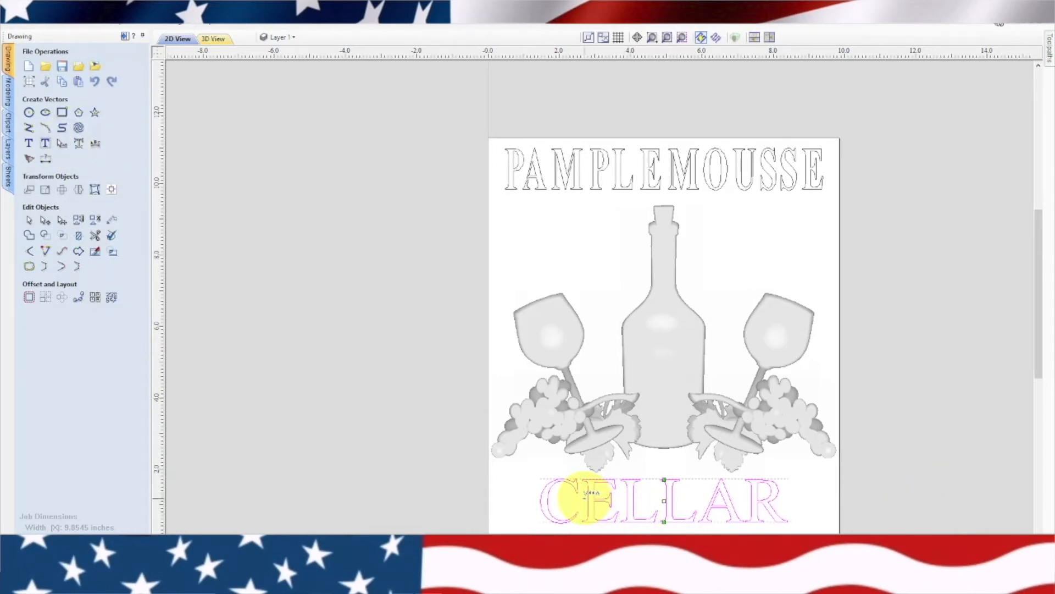
shift+click(585, 497)
shift+click(585, 497)
shift+click(585, 497)
shift+click(633, 496)
shift+click(666, 496)
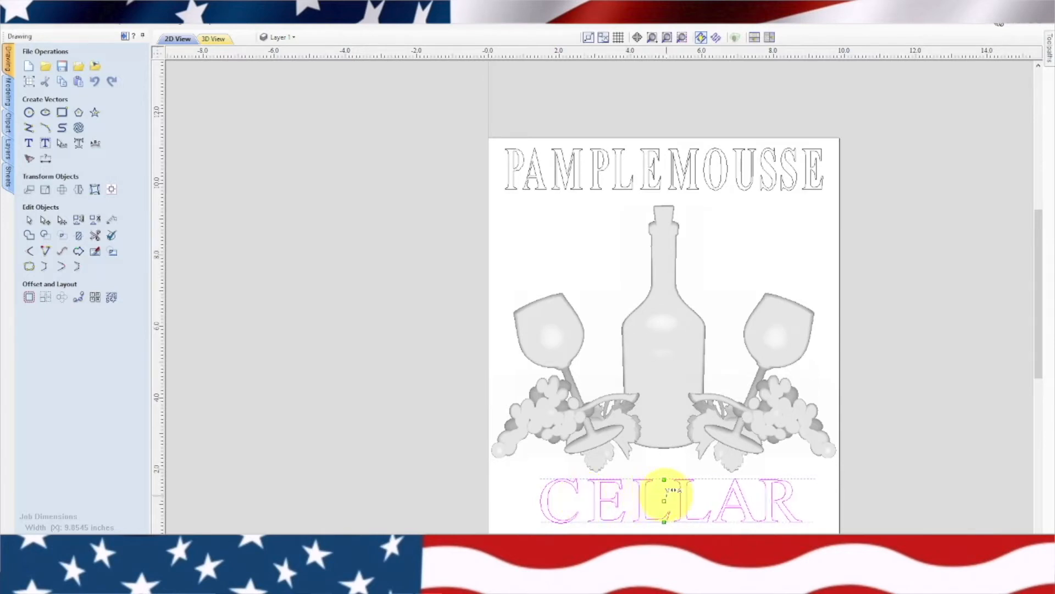
shift+click(666, 496)
shift+click(666, 496)
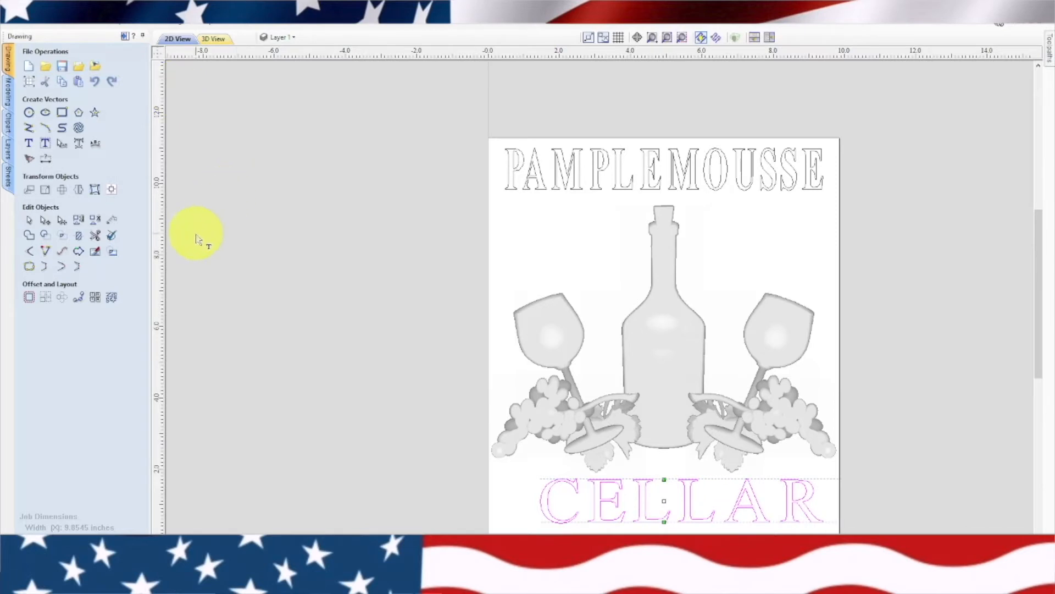
Recenter the widely spaced CELLAR text horizontally on the material
click(111, 189)
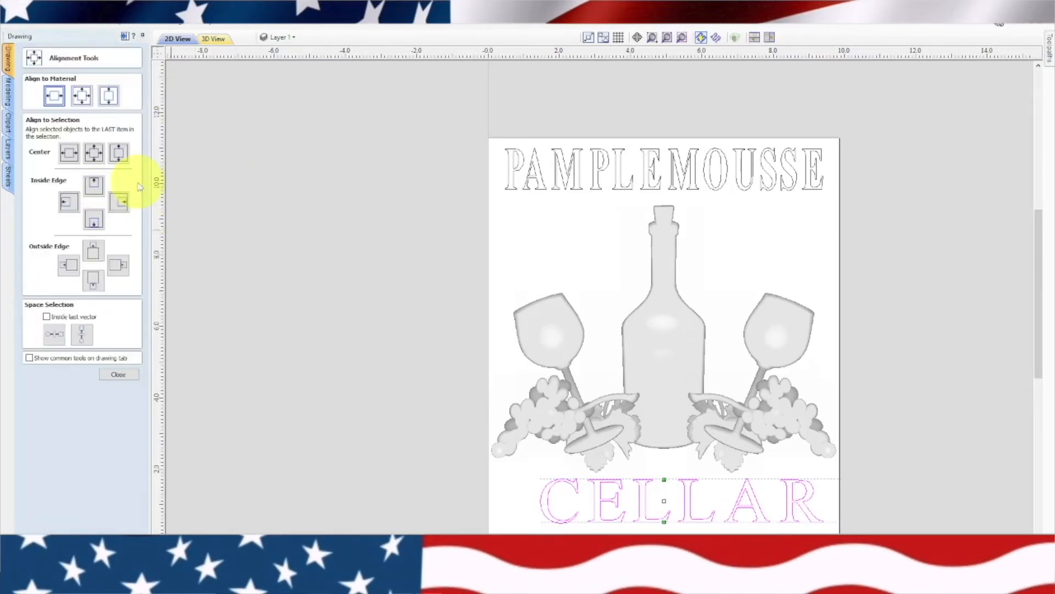
click(55, 97)
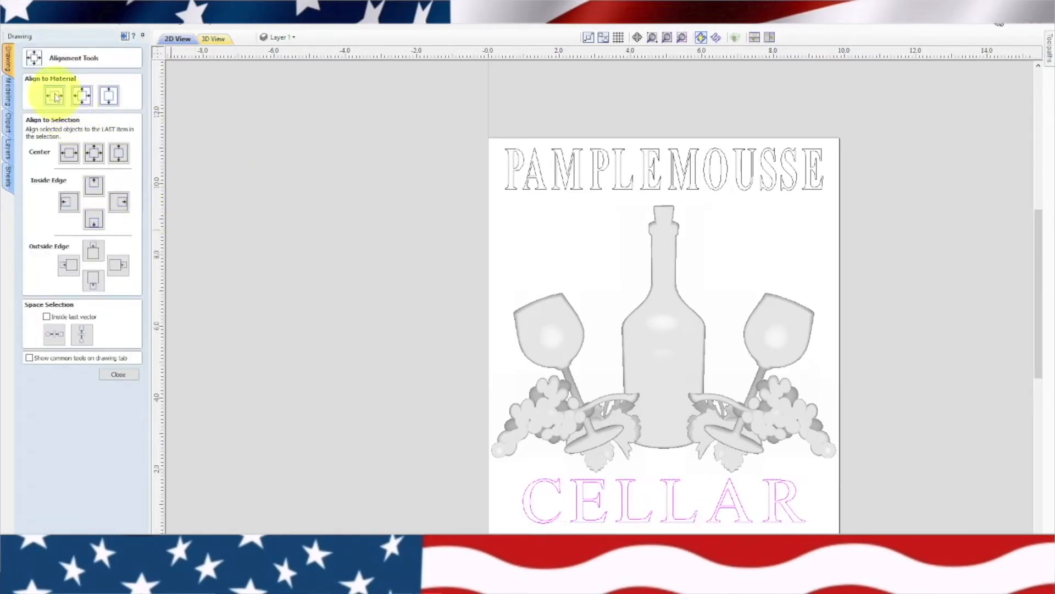
click(108, 375)
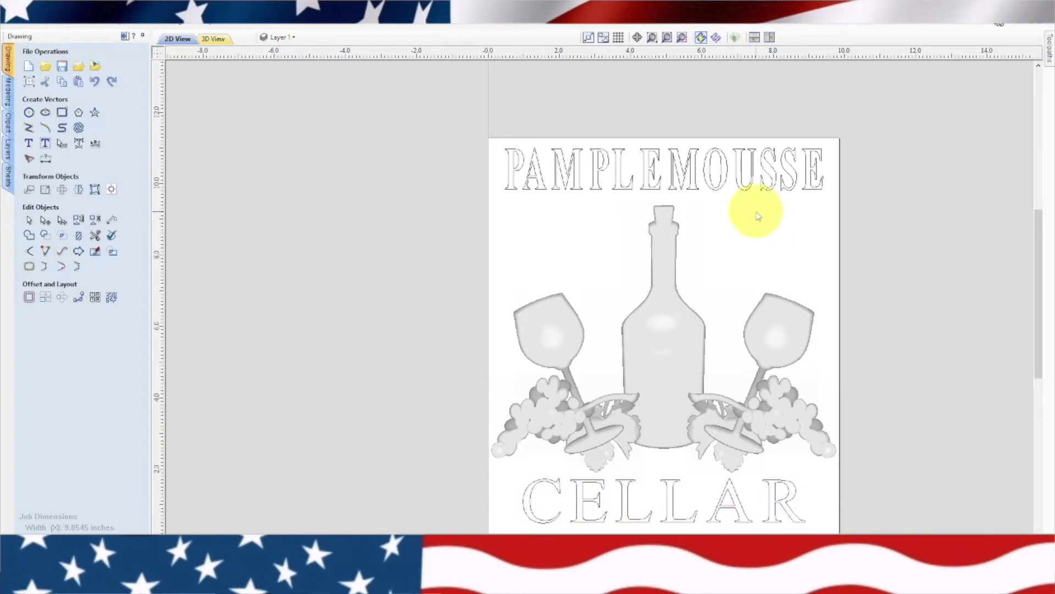
Select both text lines with all the relief models, switch to the toolpath layout and leave the toolpath preview
mouse_move(827, 173)
mouse_down()
mouse_move(731, 431)
mouse_move(501, 528)
mouse_up()
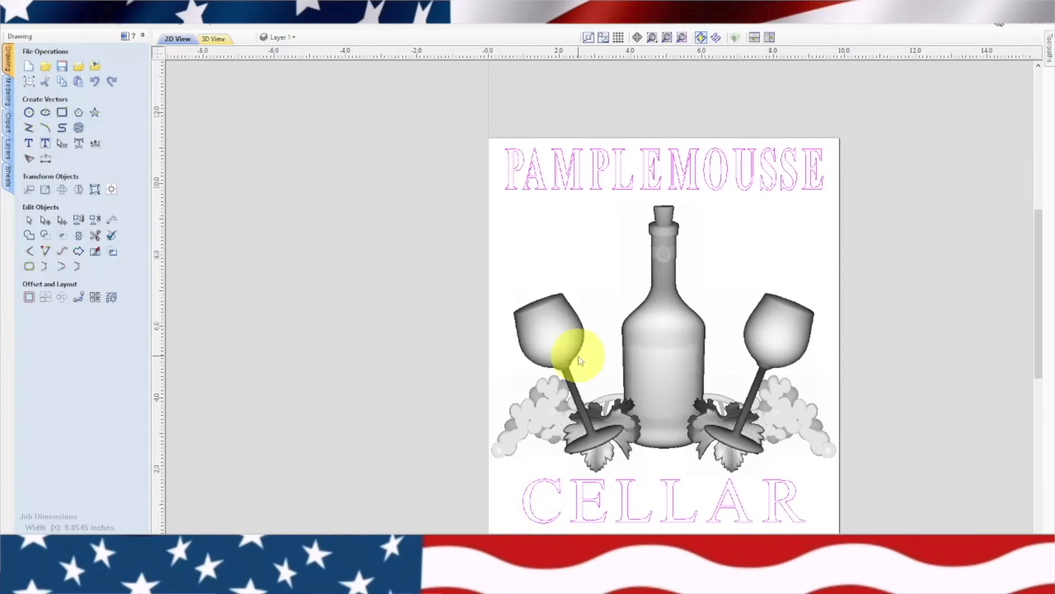
click(124, 36)
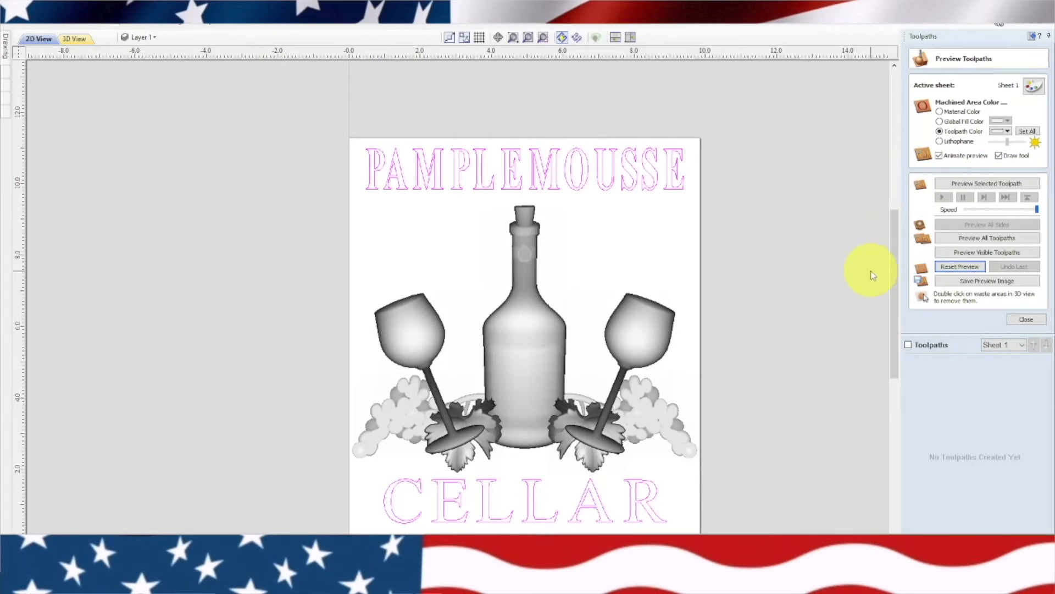
click(1026, 320)
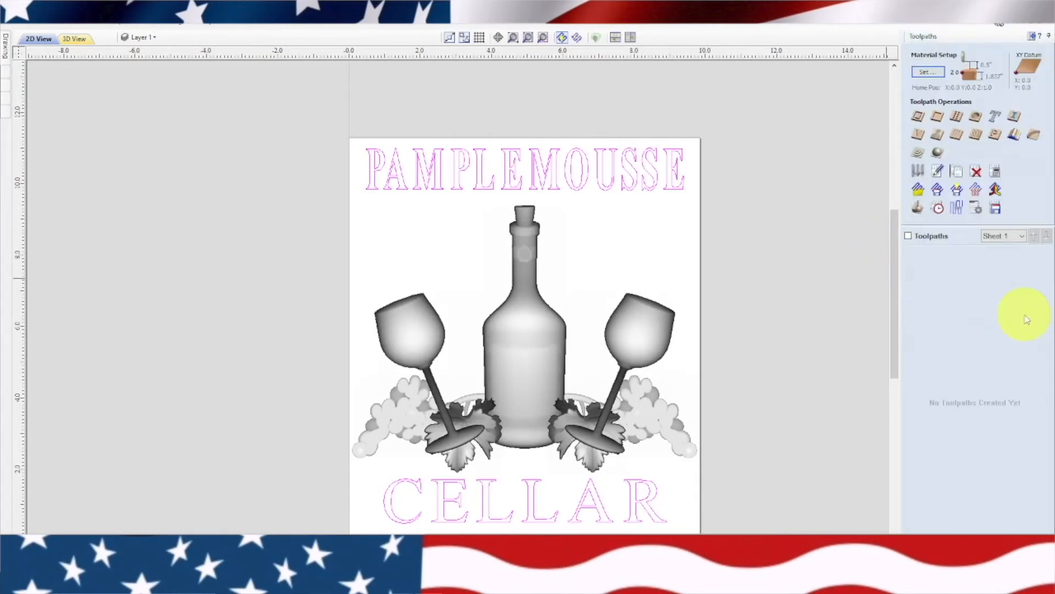
Calculate a Z Level 3D roughing toolpath within the material boundary using the 1/8" down-cut spiral bit, and preview it
click(920, 156)
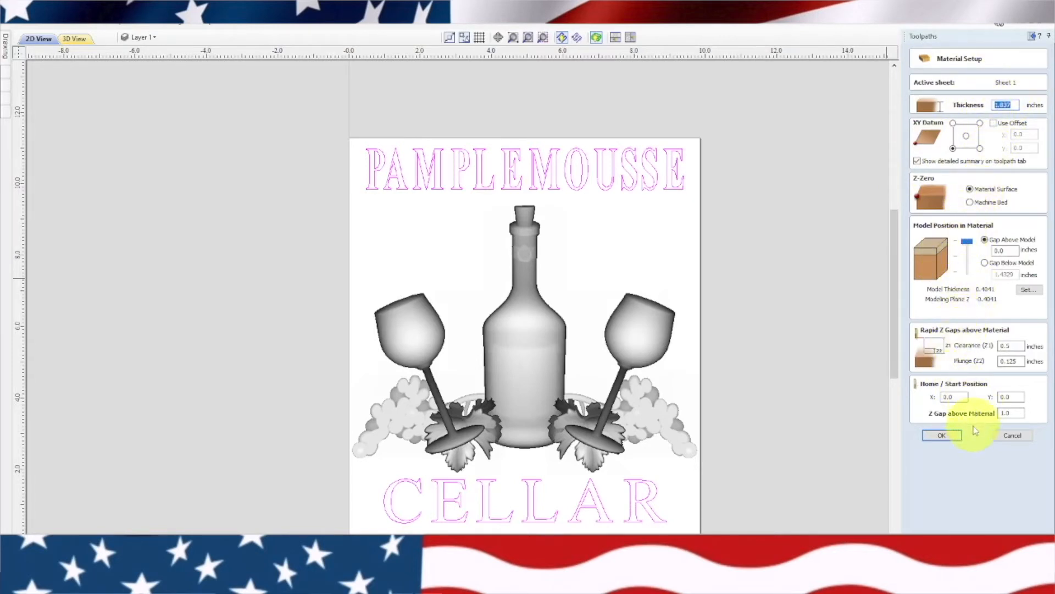
click(957, 437)
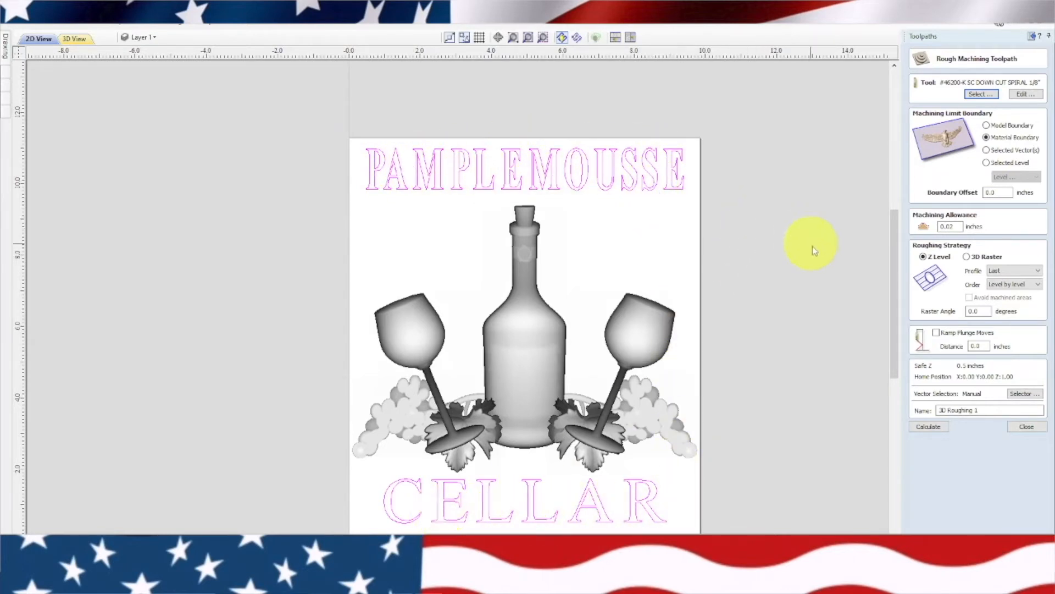
click(924, 429)
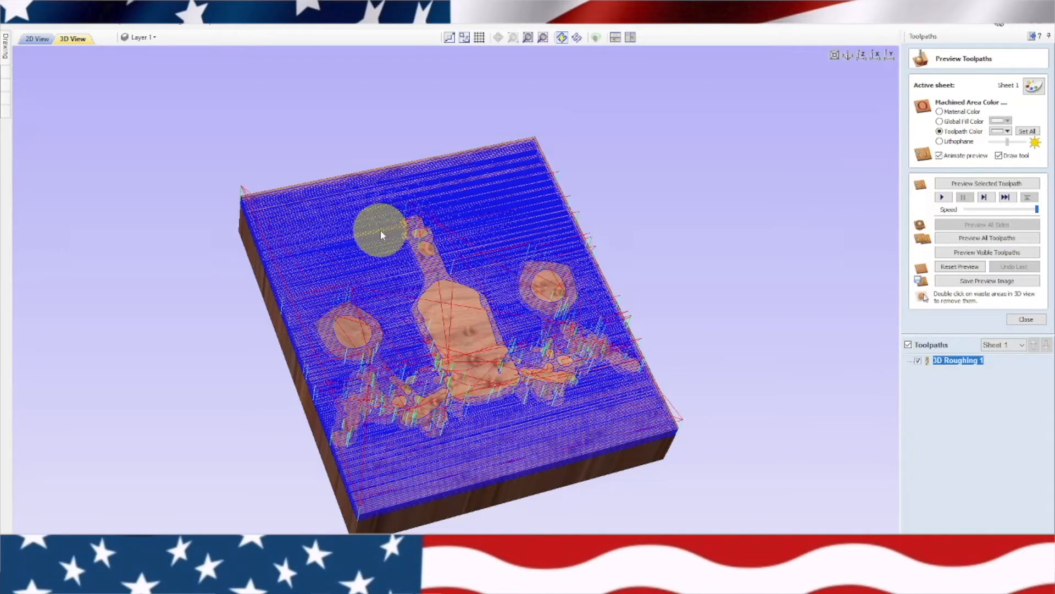
click(981, 253)
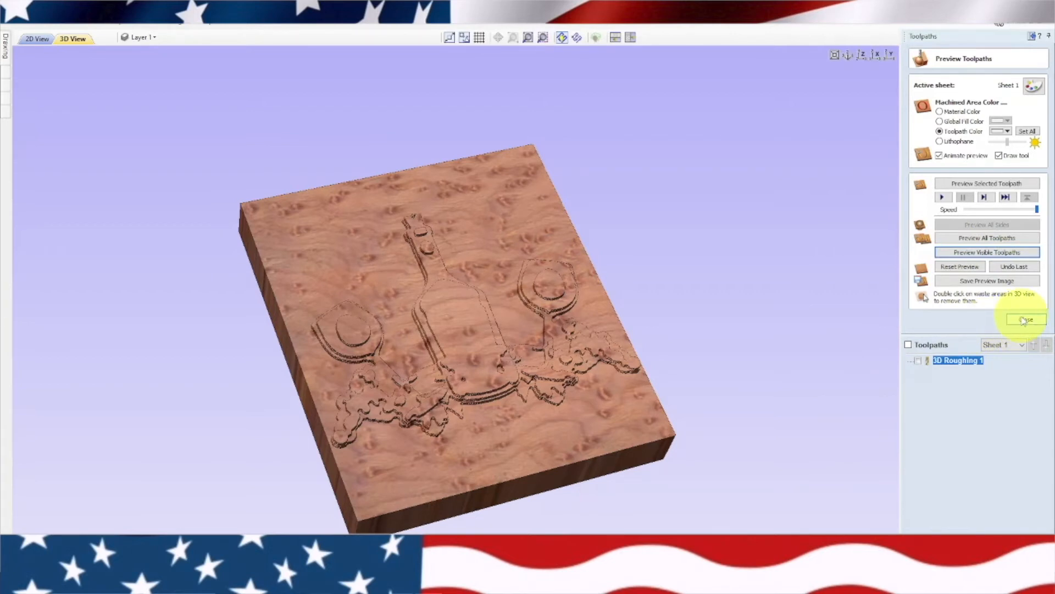
Delete the 3D Roughing 1 toolpath and reset the material preview
right_click(946, 362)
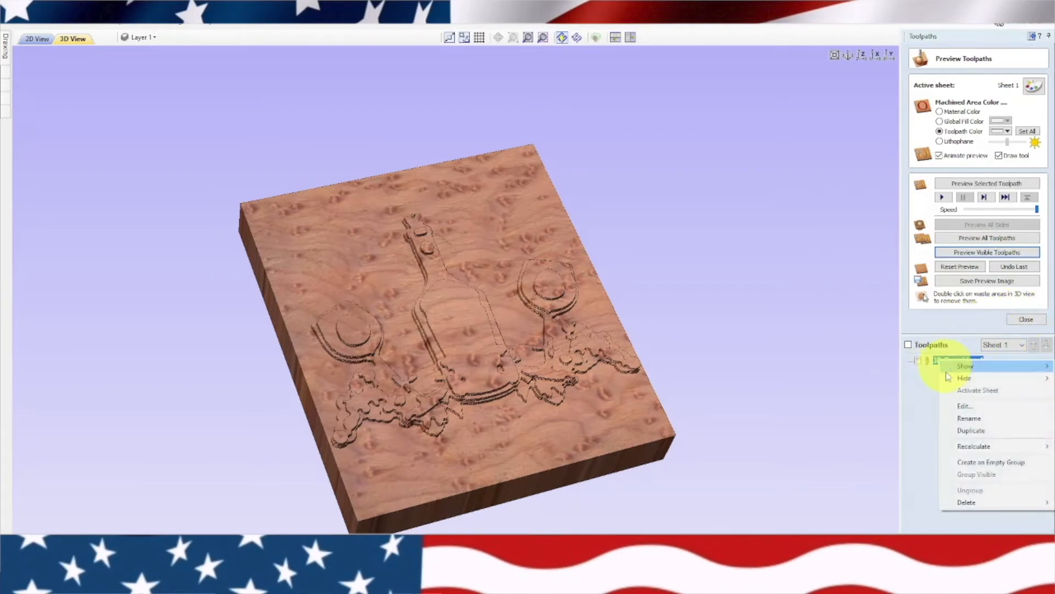
mouse_move(952, 504)
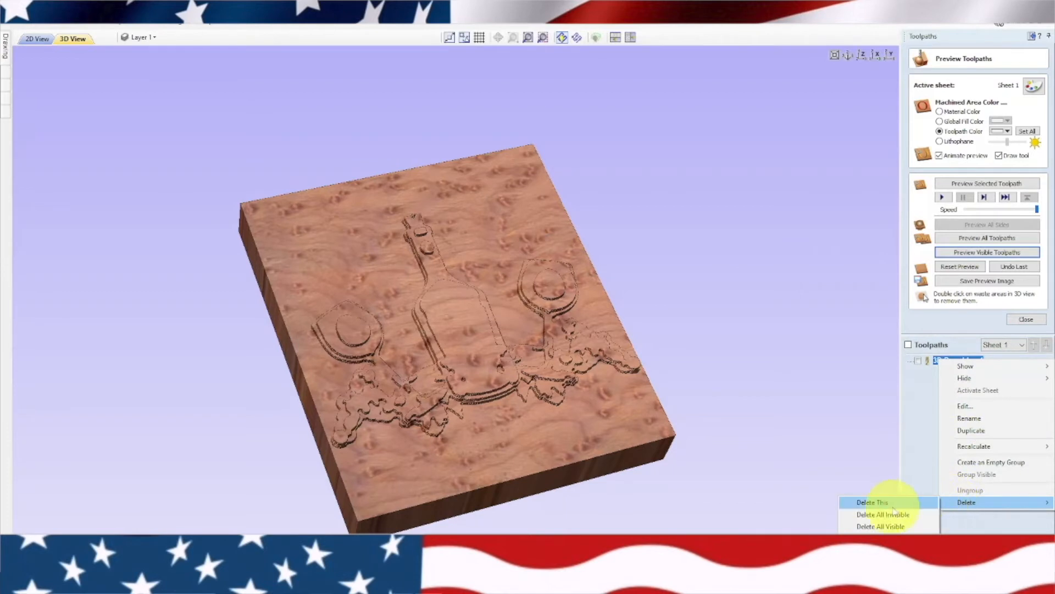
click(873, 502)
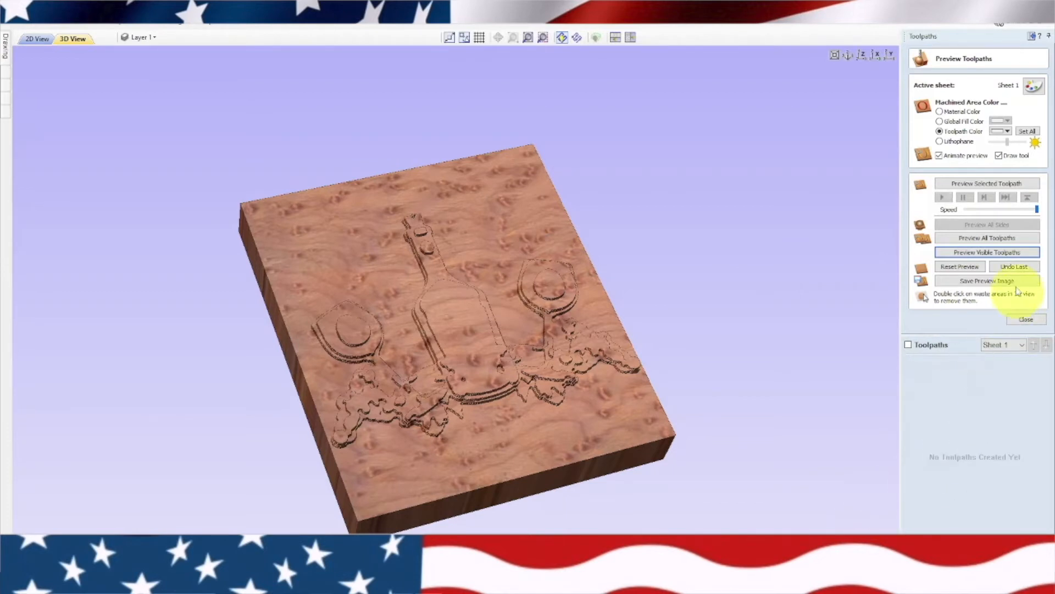
click(960, 266)
click(1026, 319)
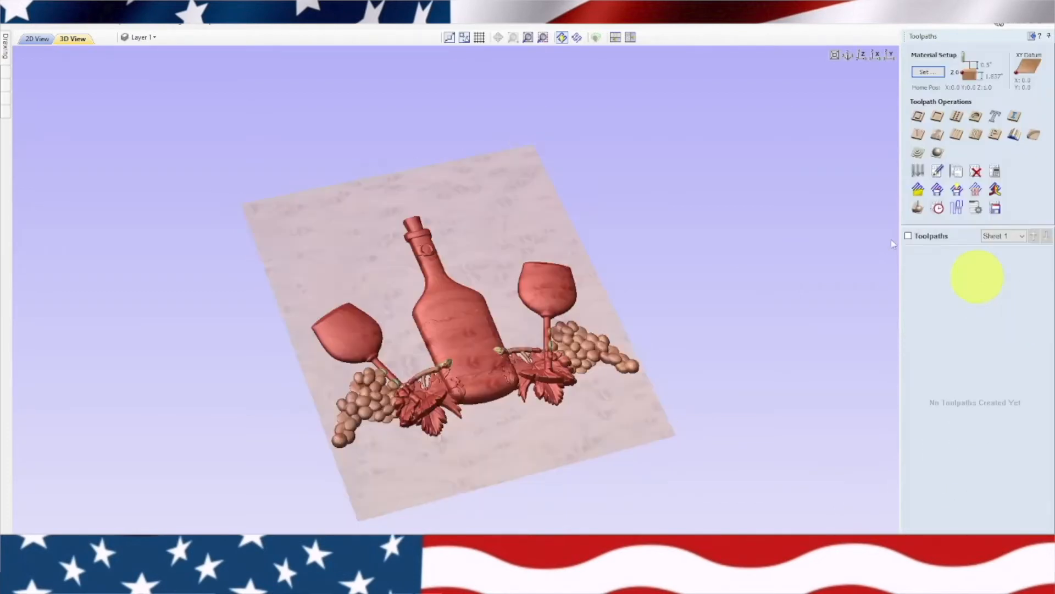
Return to the 2D view and clear the selection of the text and models
click(37, 38)
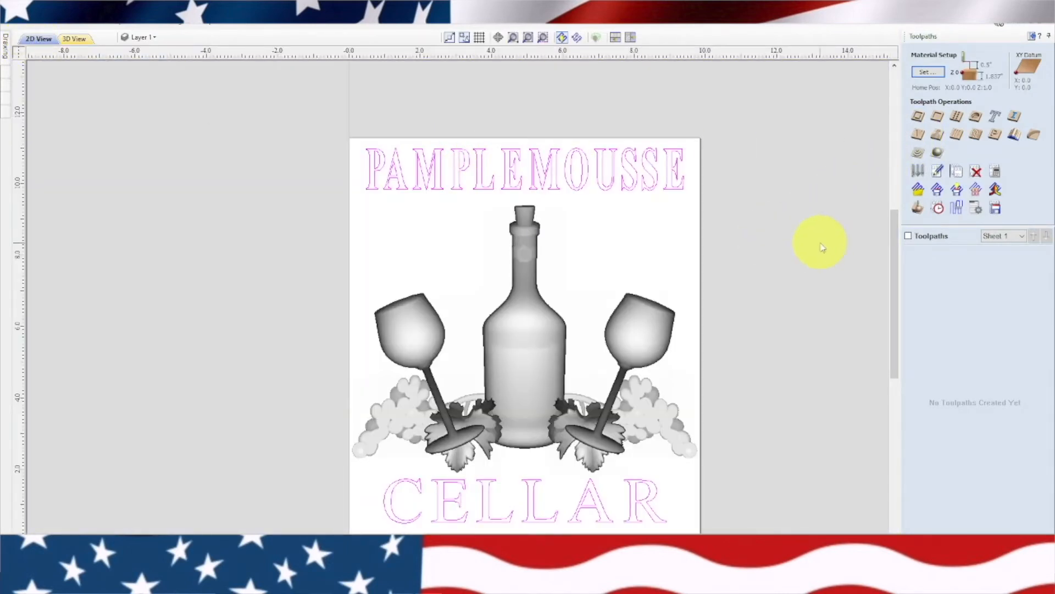
click(643, 235)
drag(665, 290, 631, 309)
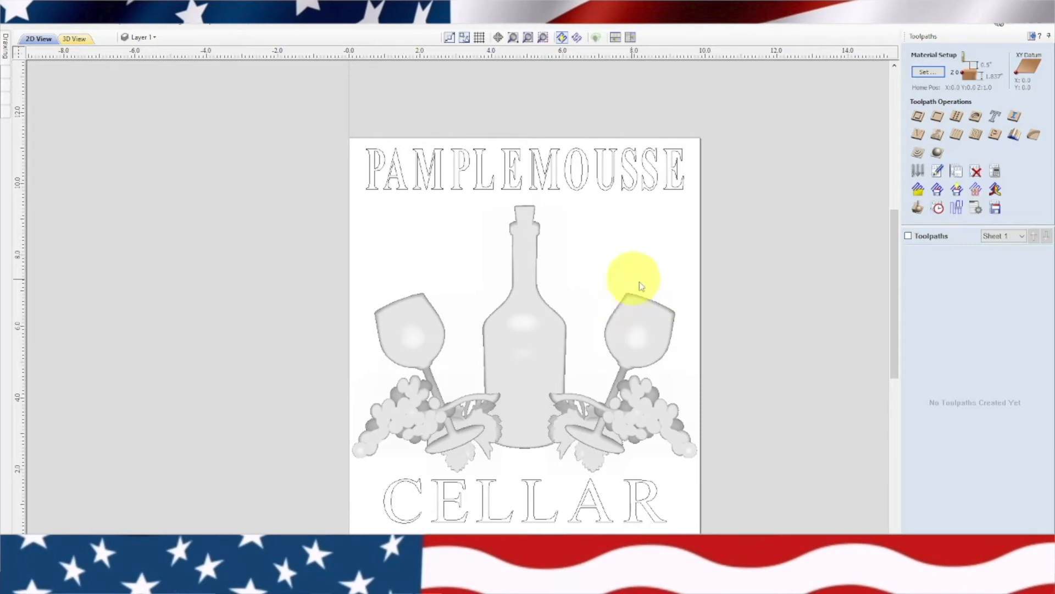
click(520, 264)
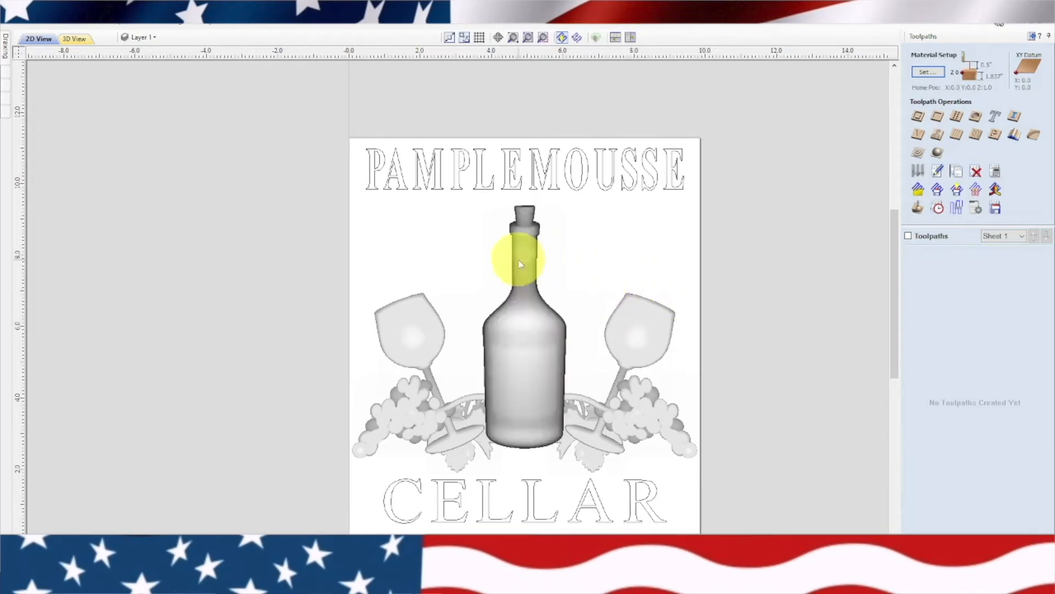
click(598, 253)
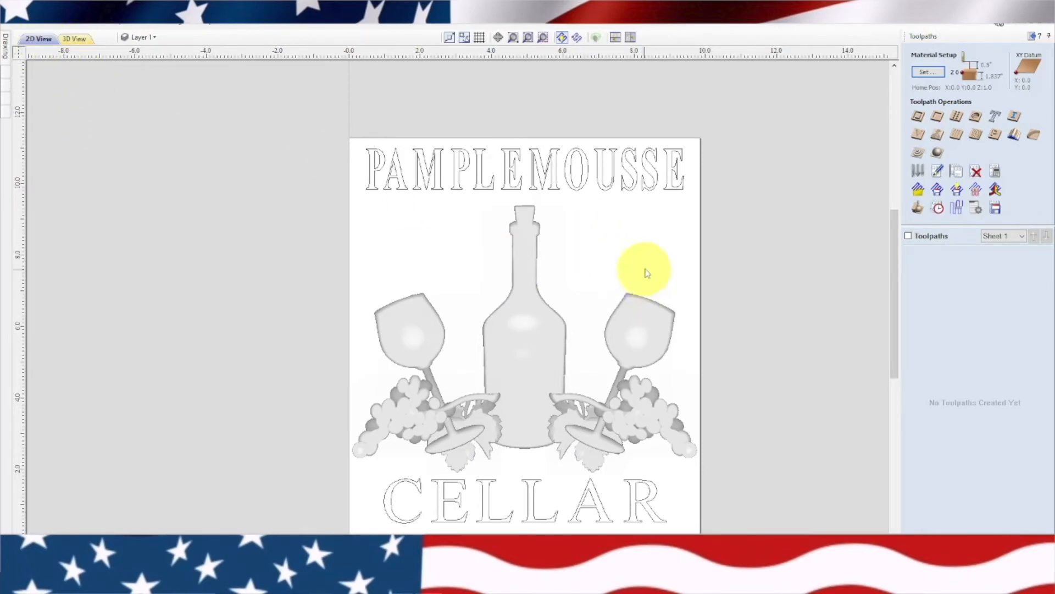
Group the bottle, both glasses, the grape clusters and the leaves into one object, and clear the selection
click(519, 356)
shift+click(407, 337)
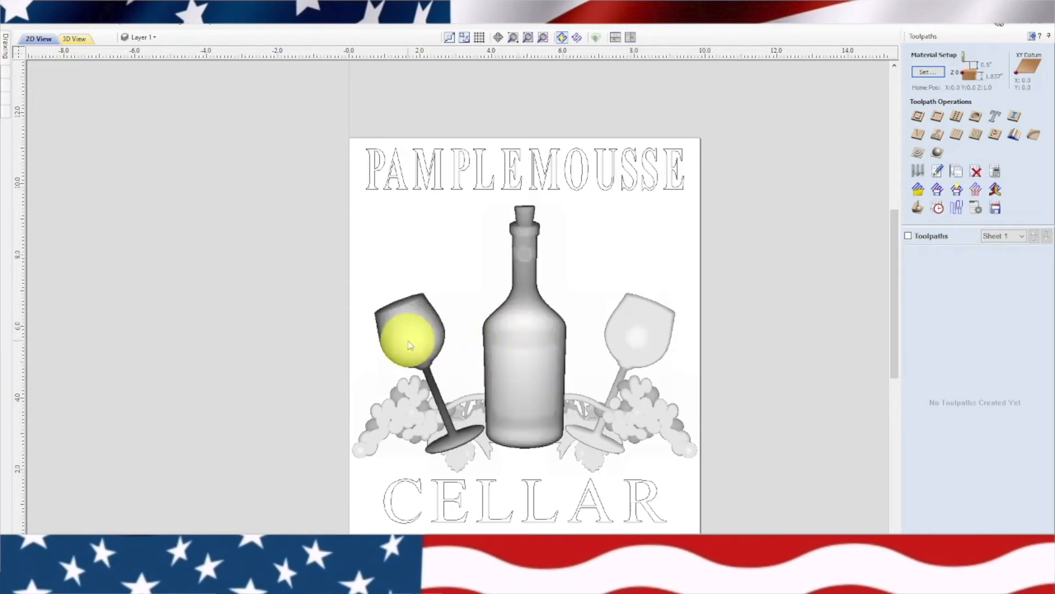
shift+click(408, 411)
shift+click(456, 469)
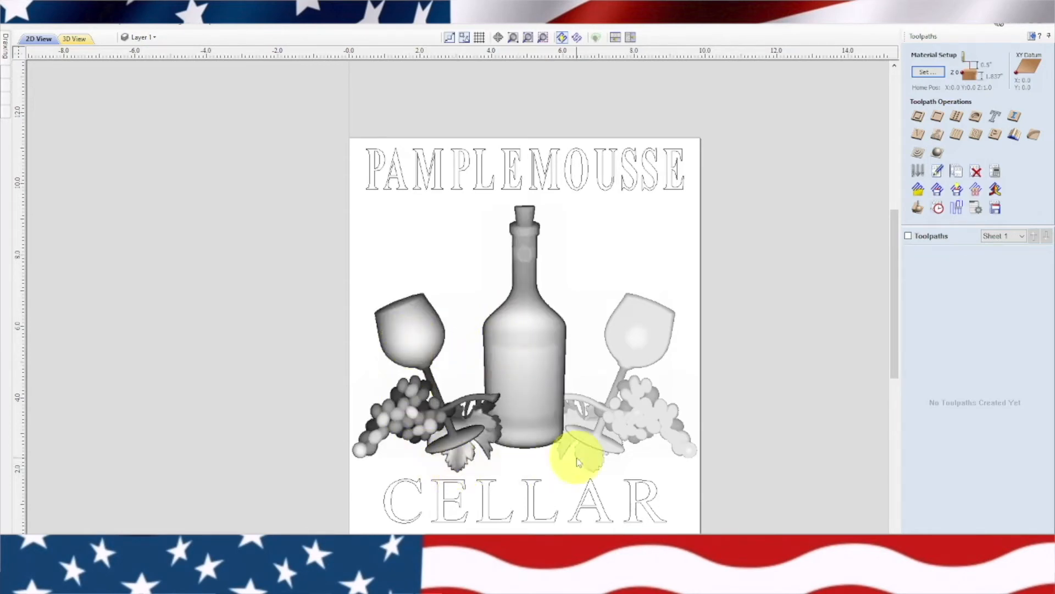
shift+click(583, 455)
shift+click(620, 347)
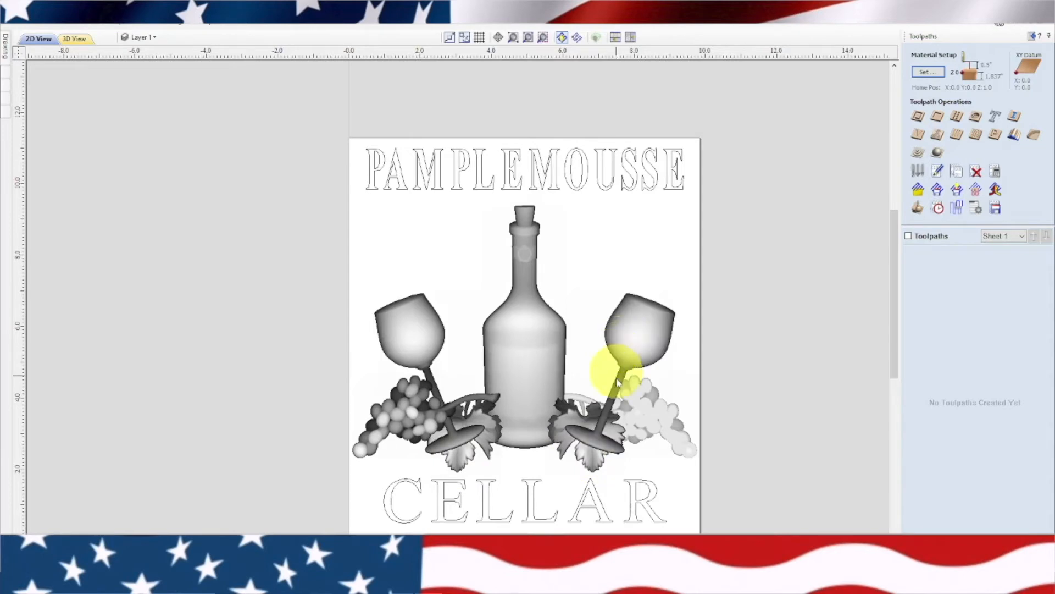
shift+click(640, 422)
right_click(640, 422)
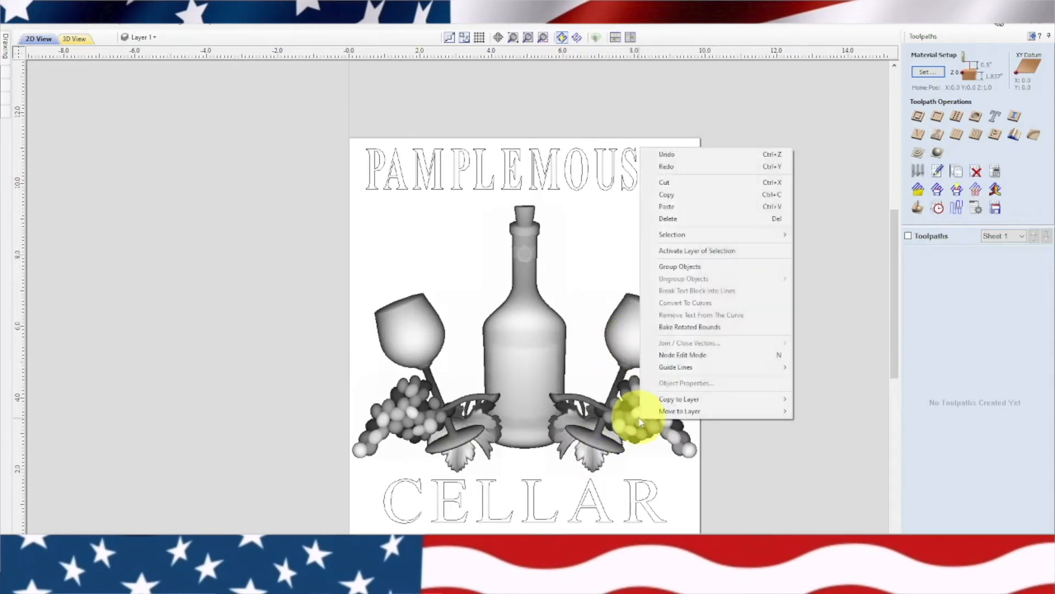
click(675, 267)
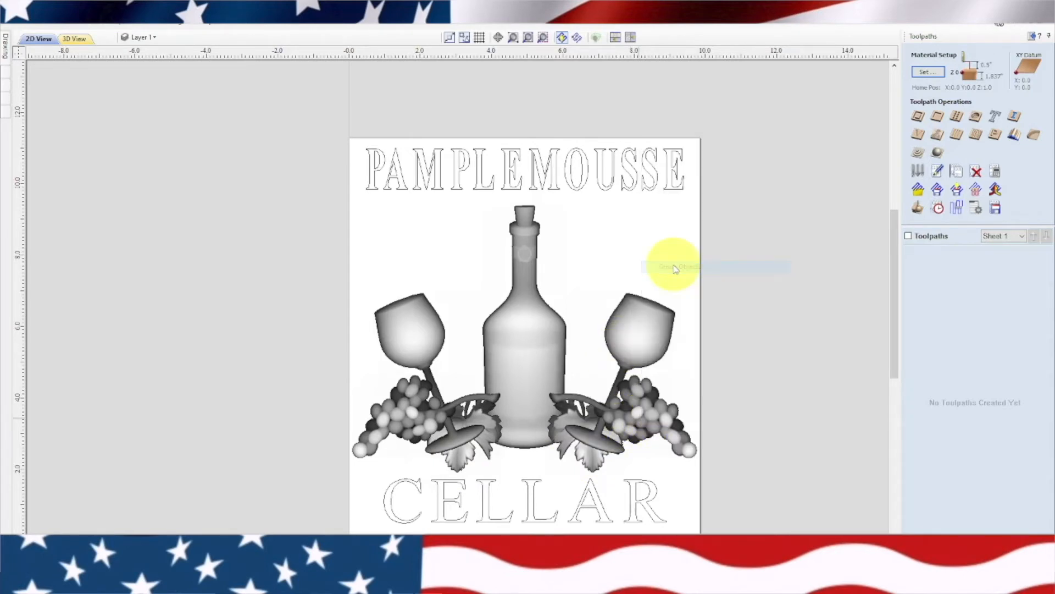
click(602, 245)
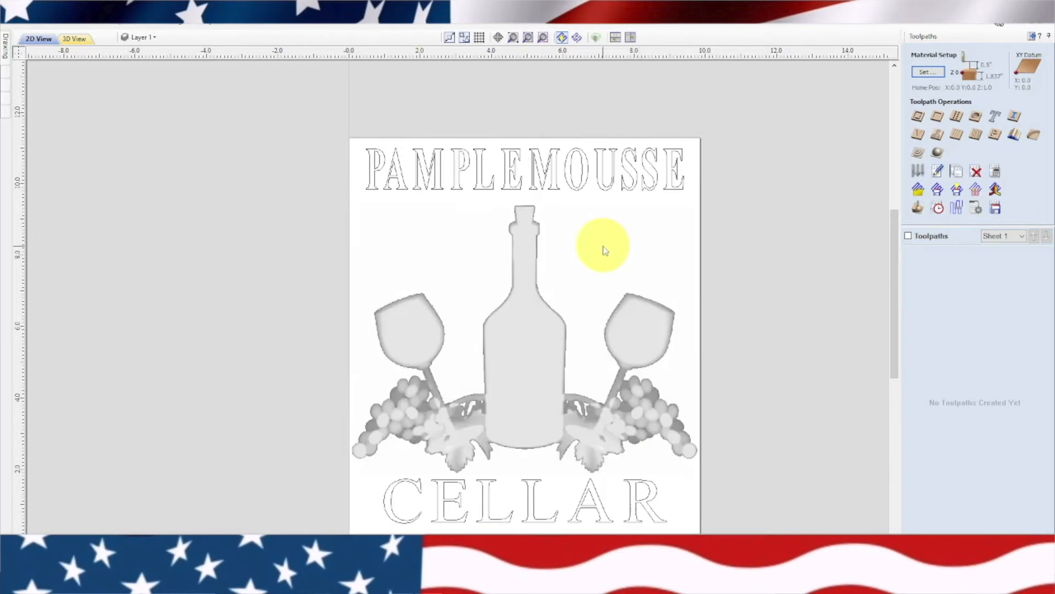
Calculate a Z Level 3D roughing toolpath for the grouped relief within the material boundary, using the 1/8" down-cut spiral bit
click(530, 265)
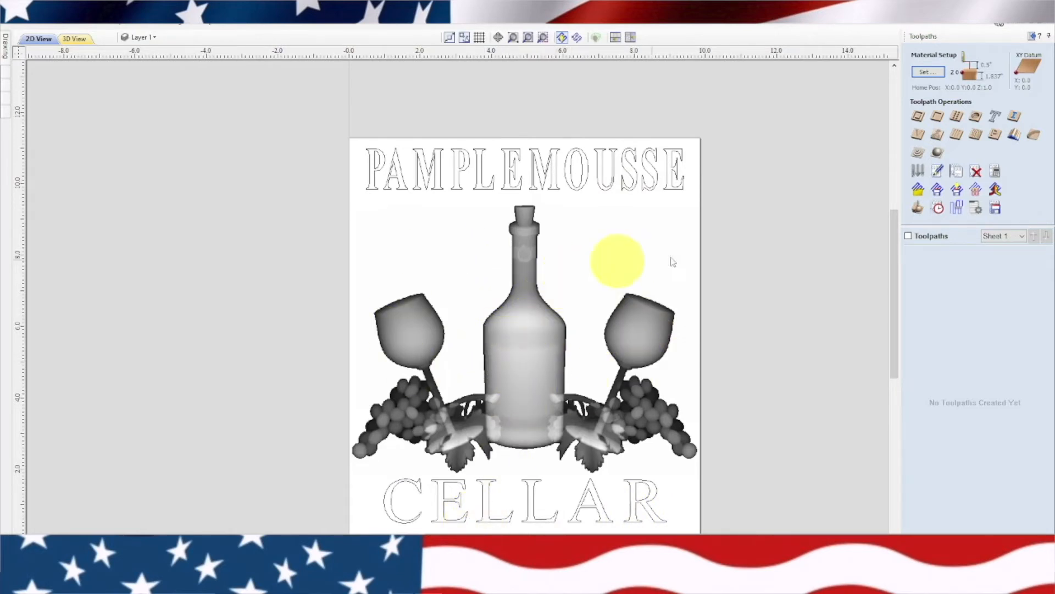
click(917, 154)
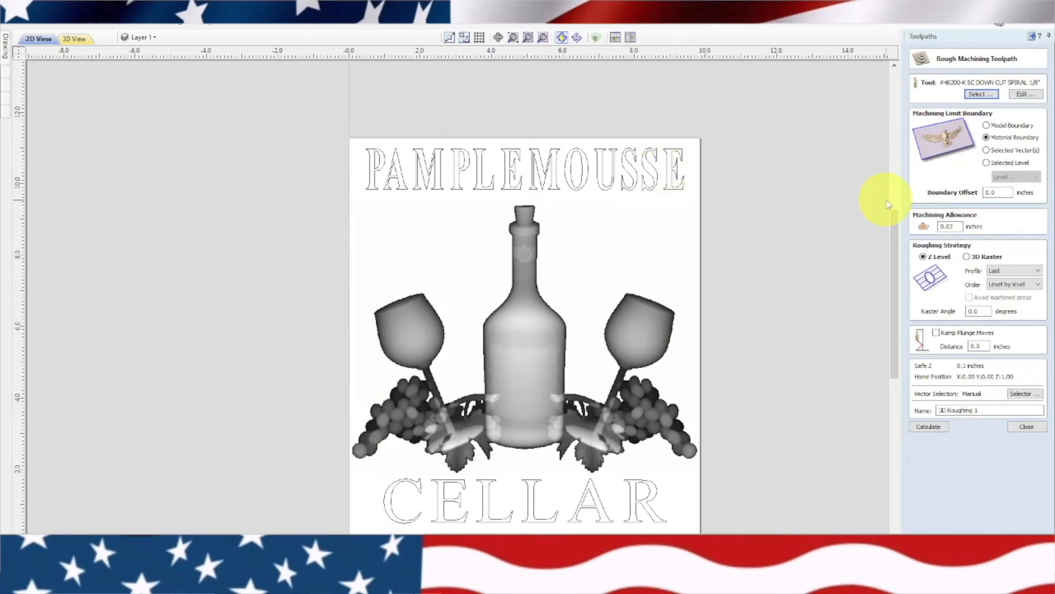
click(928, 425)
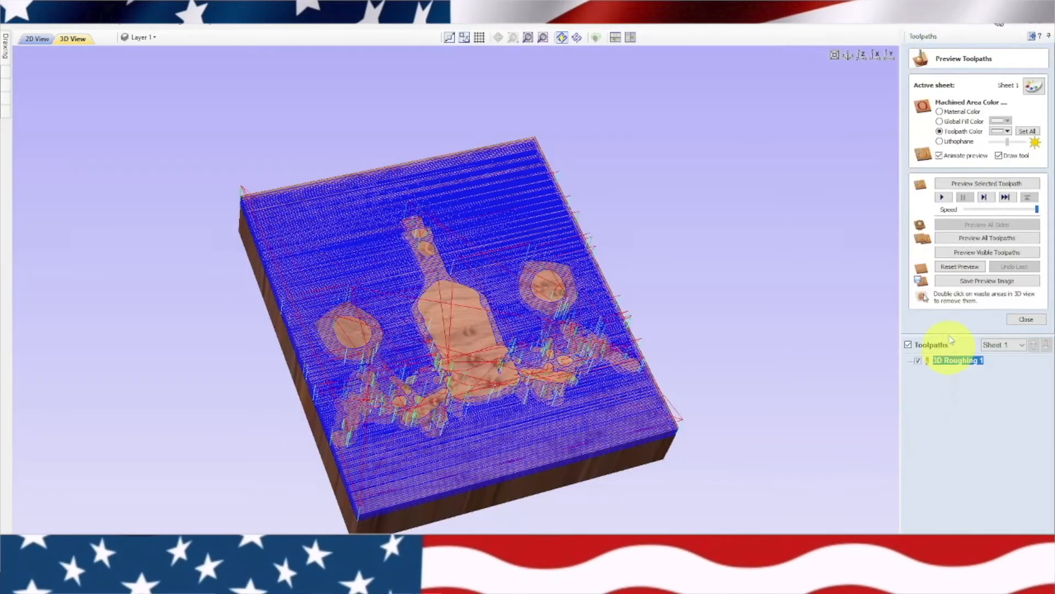
click(1026, 319)
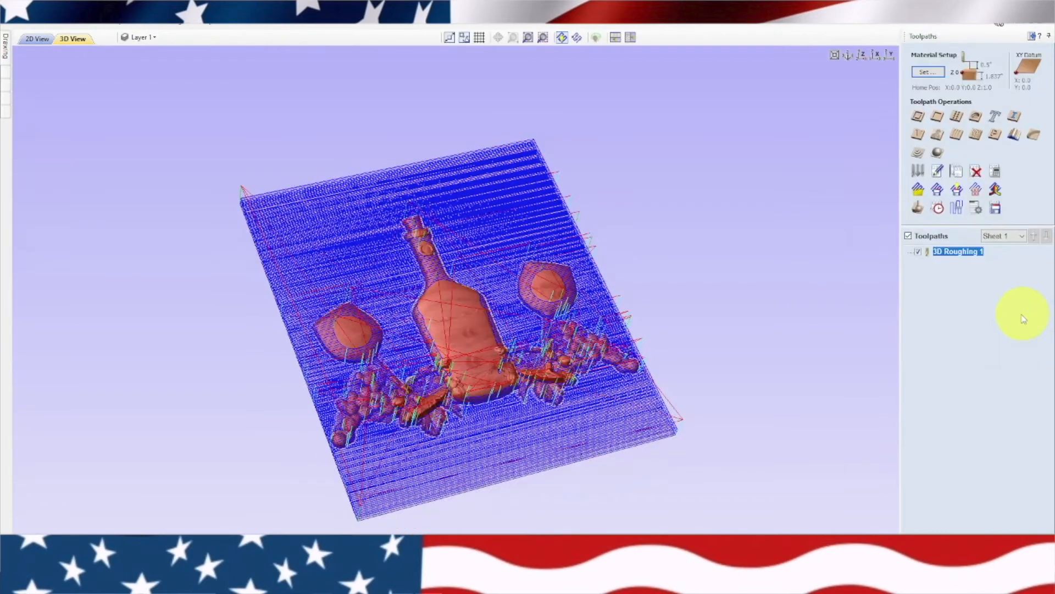
Calculate a raster 3D finishing toolpath for the grouped relief within the material boundary, using the 7-degree tapered ball nose bit
click(37, 39)
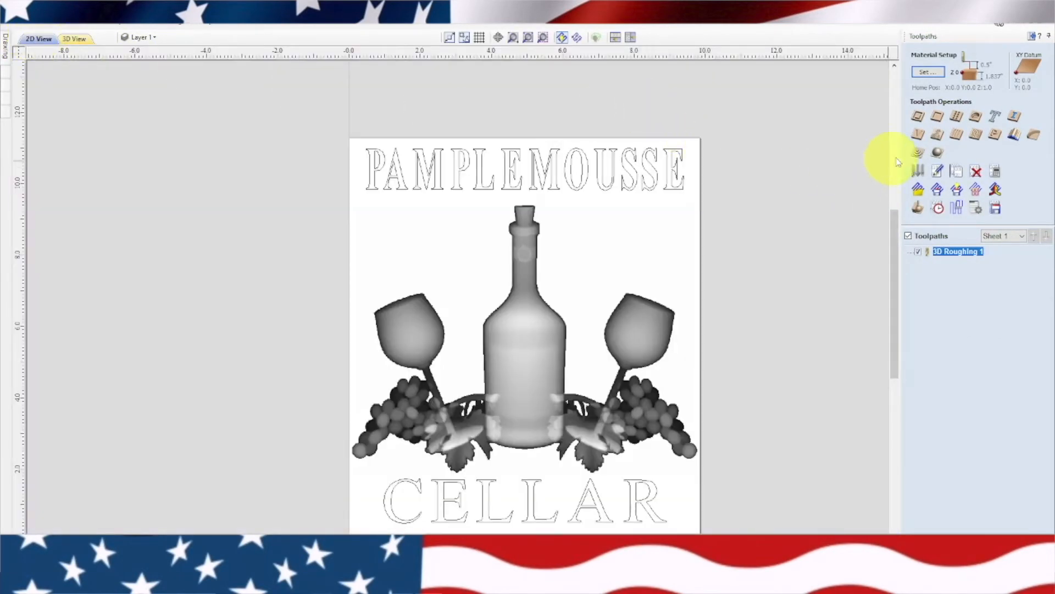
click(937, 153)
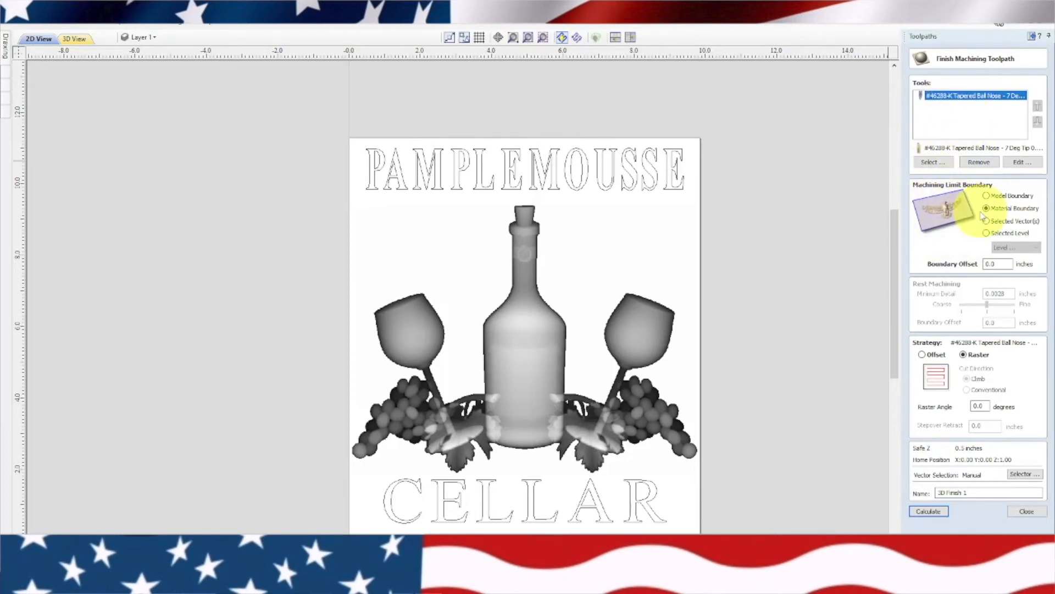
click(930, 512)
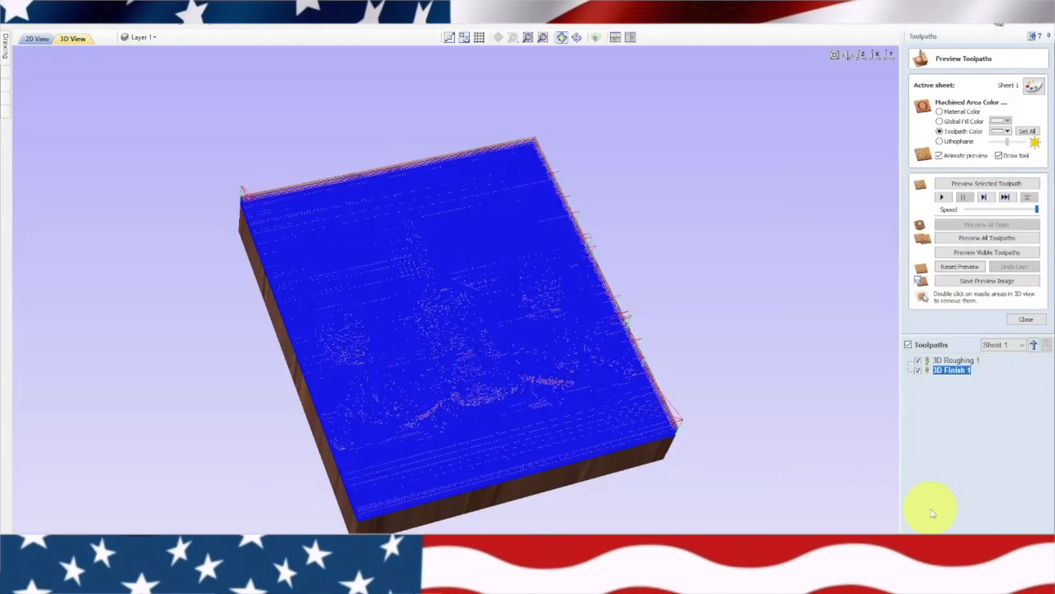
Preview the roughing and finishing toolpaths, and inspect the simulated relief from several angles
click(976, 239)
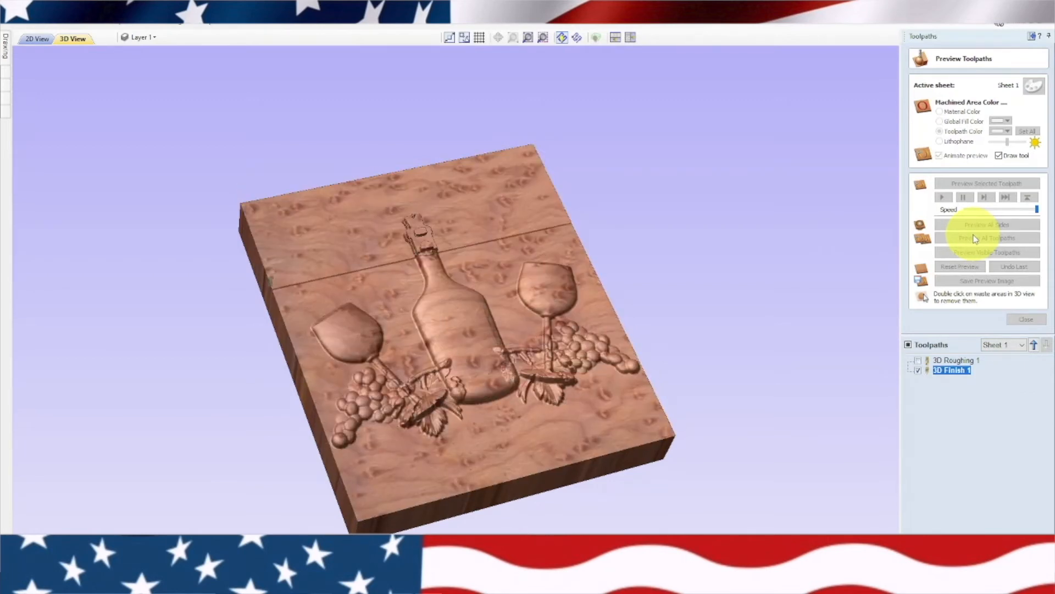
drag(534, 235, 247, 334)
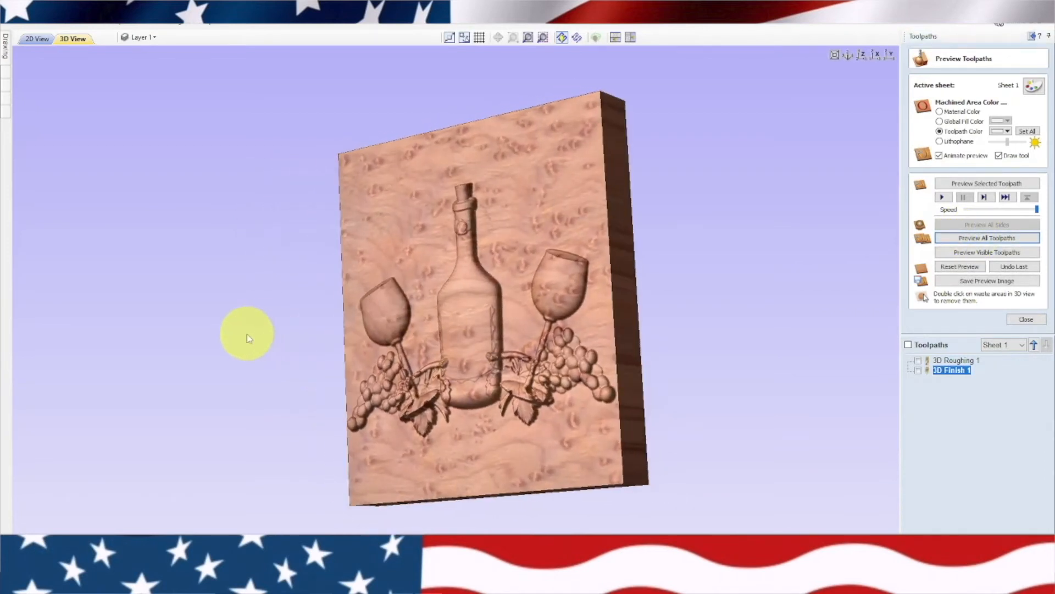
drag(588, 314, 758, 342)
drag(419, 243, 477, 339)
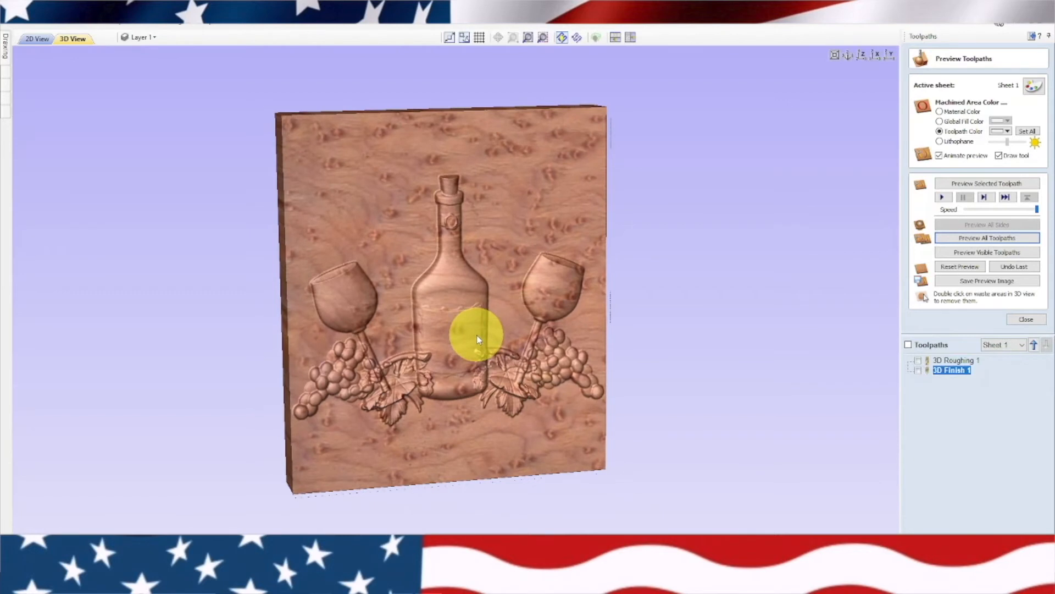
Calculate a V-carve toolpath for the PAMPLEMOUSSE and CELLAR text with the 90-degree 0.5-inch V-bit, projected onto the 3D model
click(36, 40)
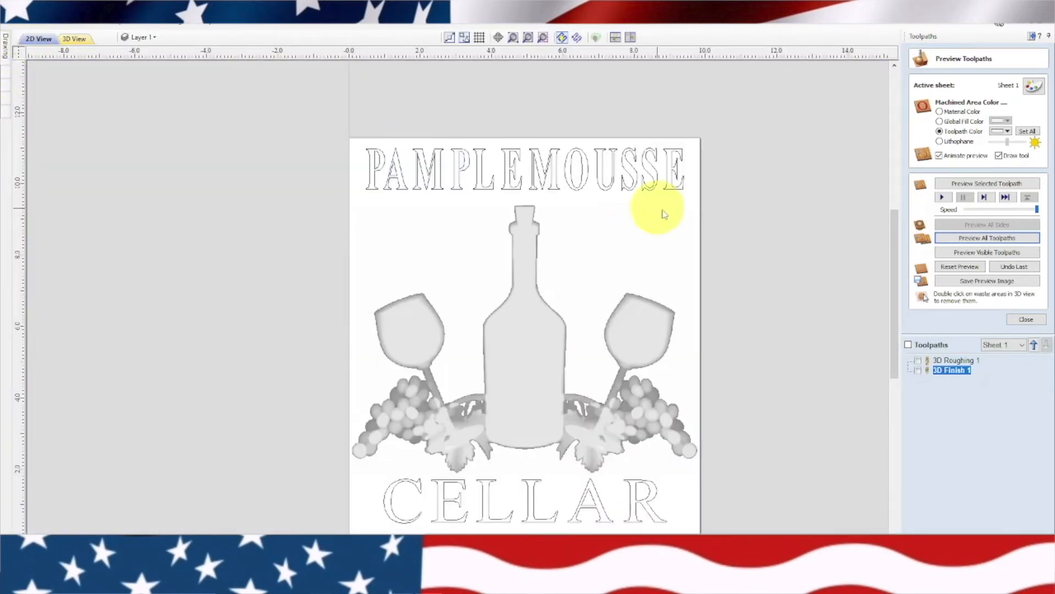
click(624, 198)
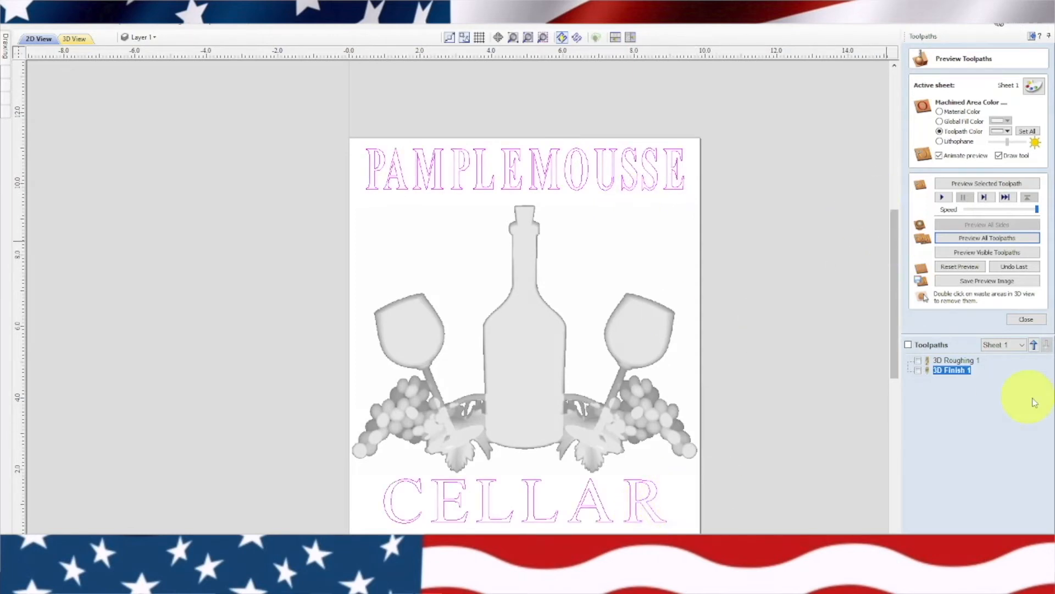
click(1026, 319)
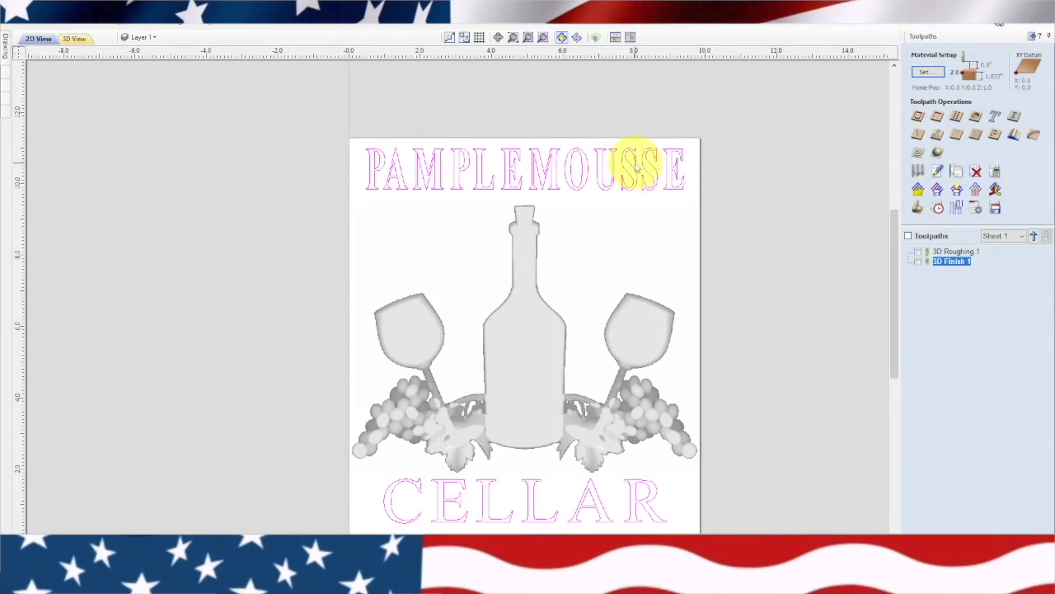
click(919, 135)
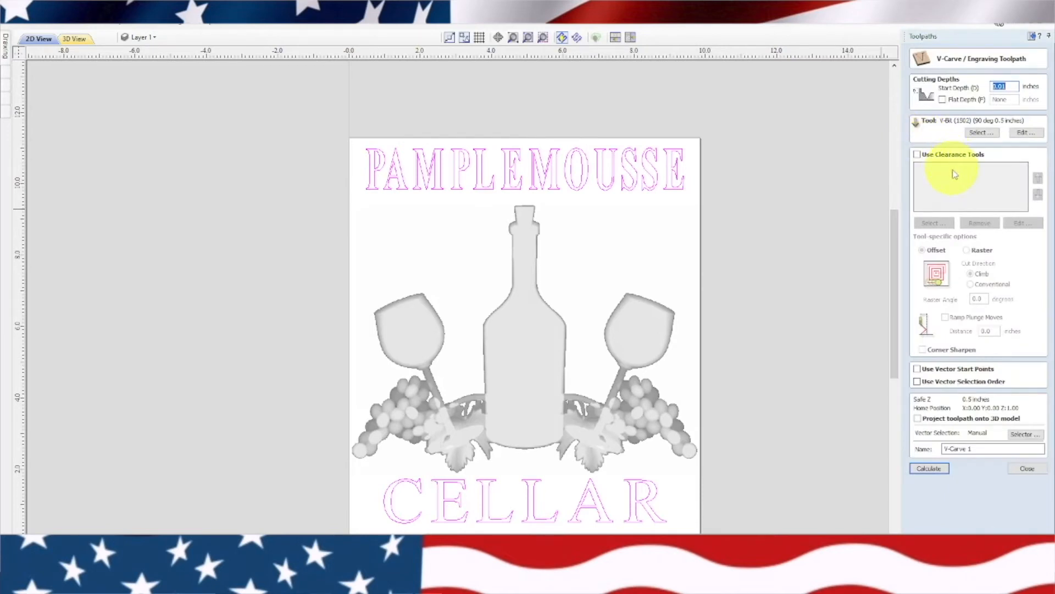
click(917, 419)
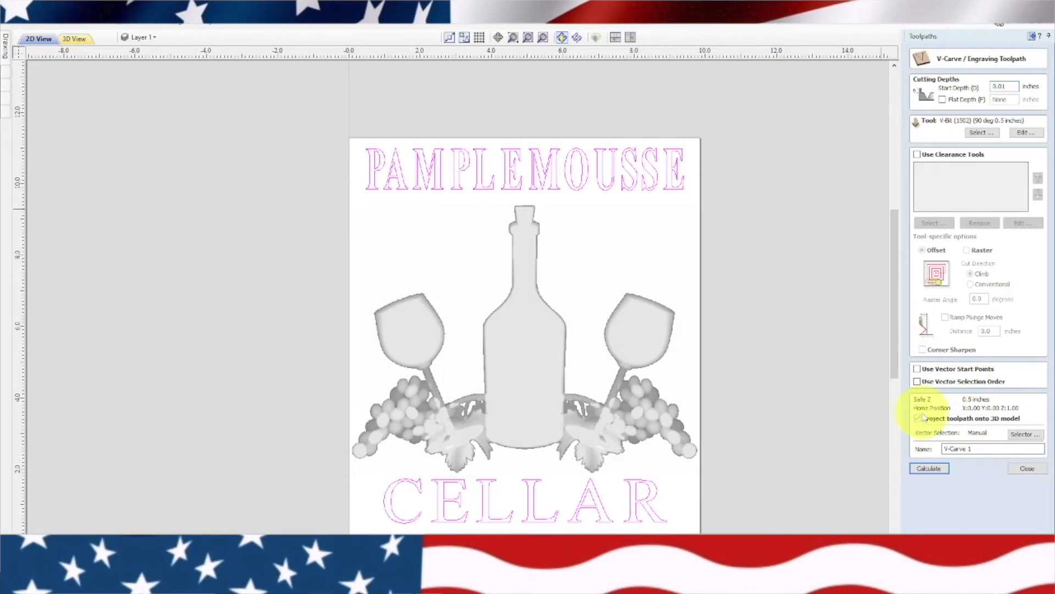
click(928, 469)
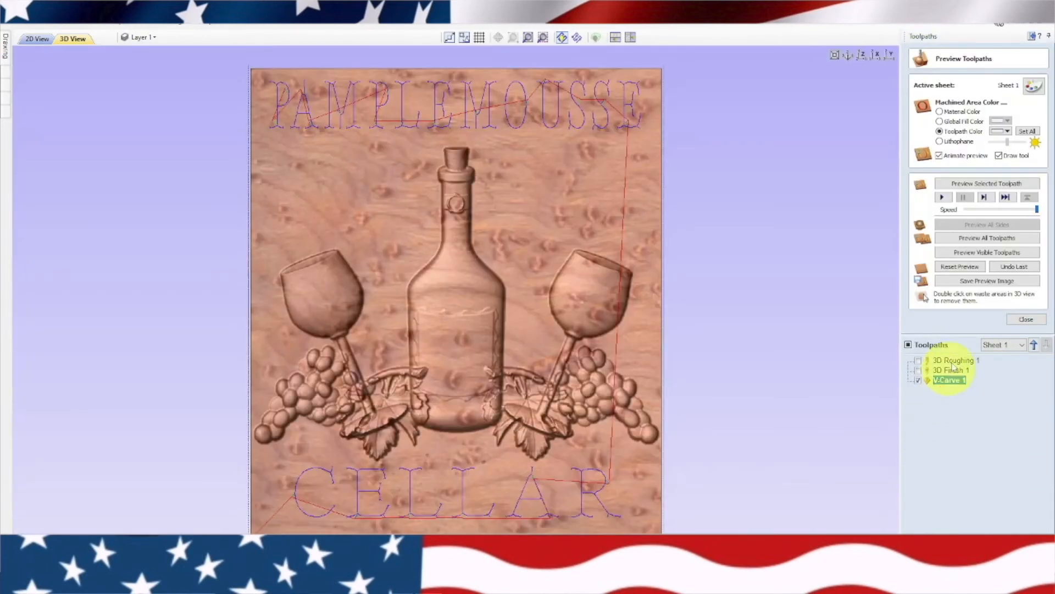
Preview the V-carved lettering on the machined relief and inspect the finished carving from several angles
click(970, 253)
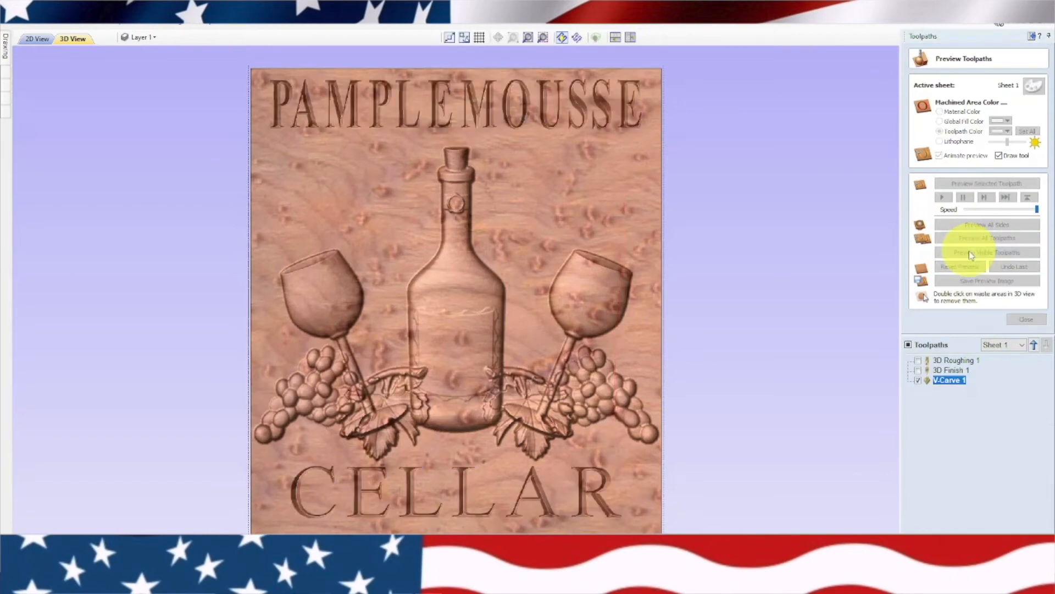
drag(631, 424, 646, 397)
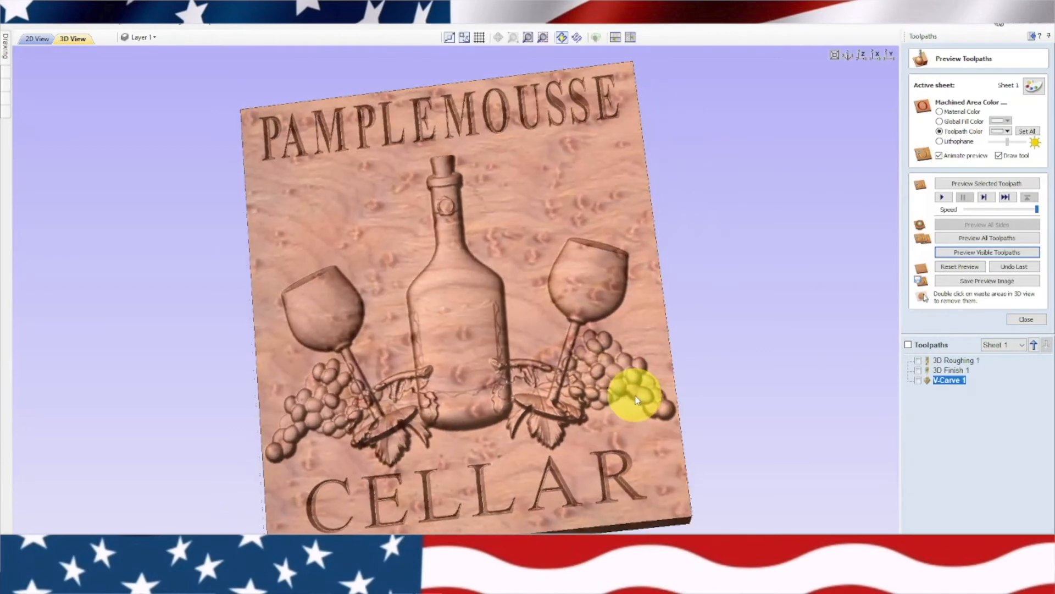
drag(413, 199, 413, 302)
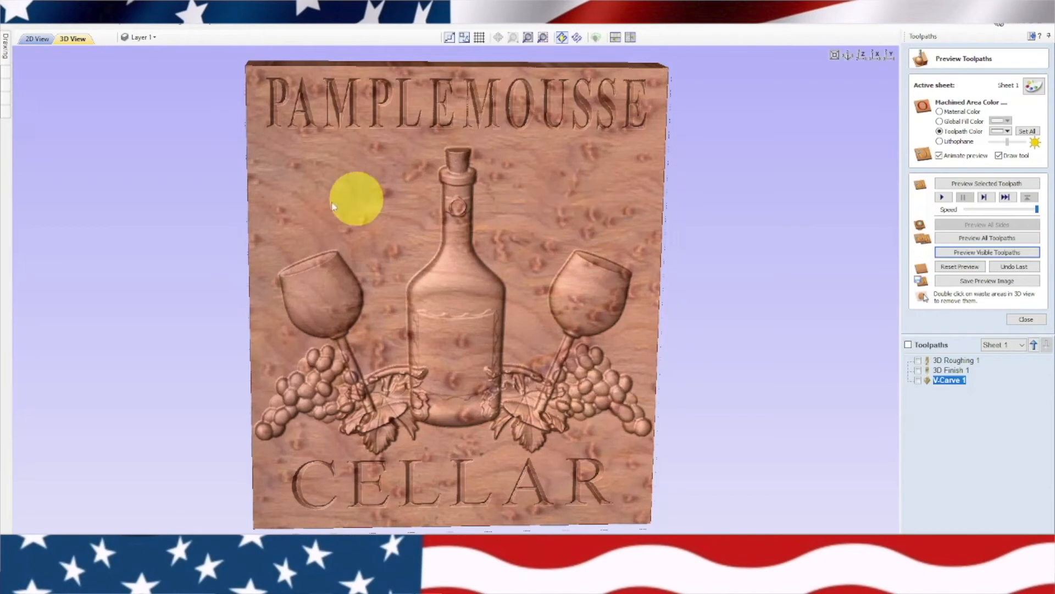
drag(228, 183, 391, 194)
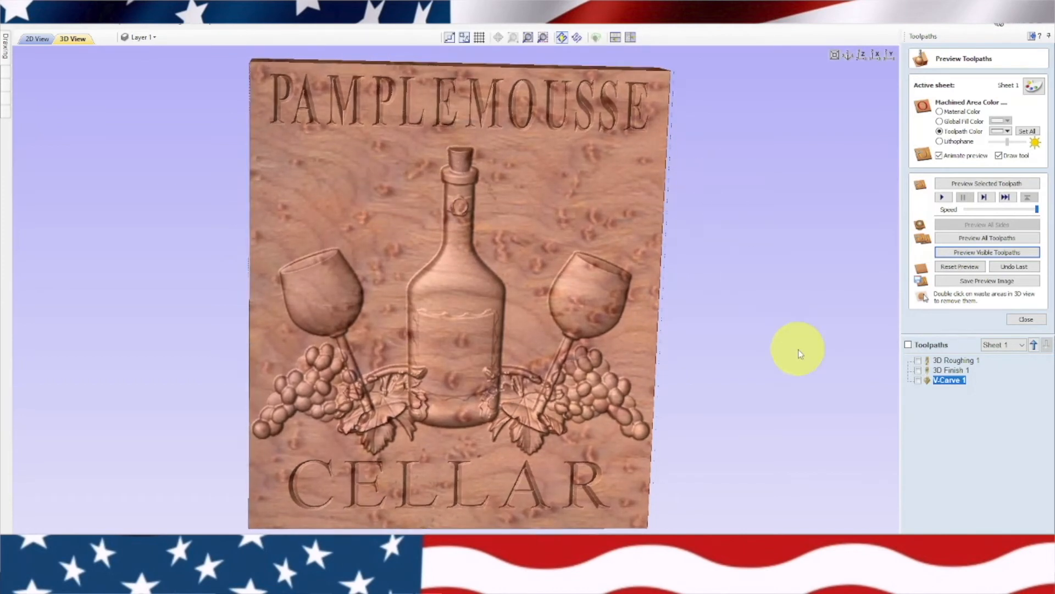
Make the roughing, finishing and V-carve toolpaths all visible, and return to the 2D view
click(910, 346)
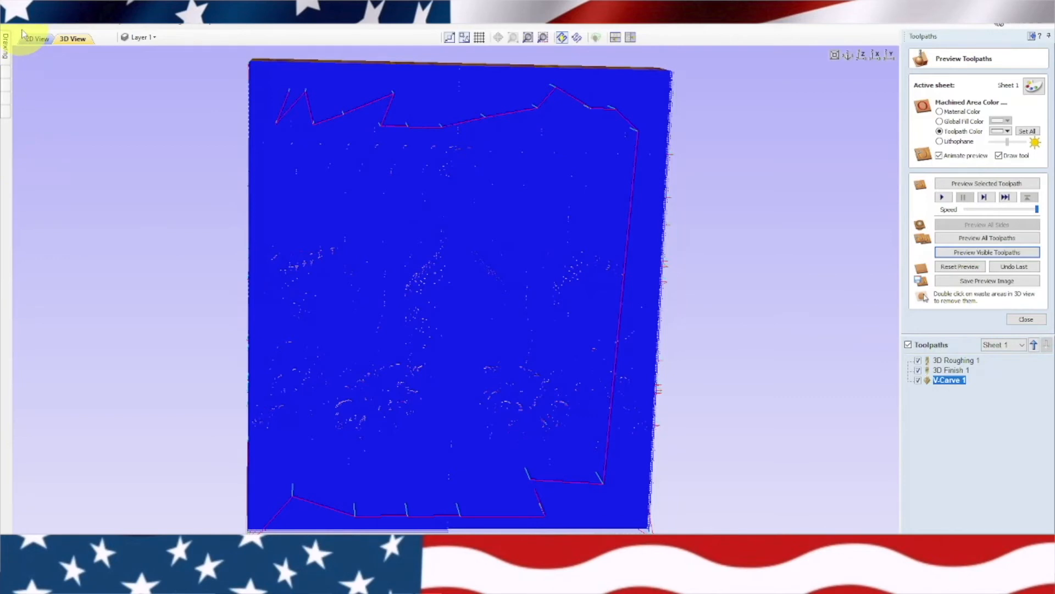
click(36, 38)
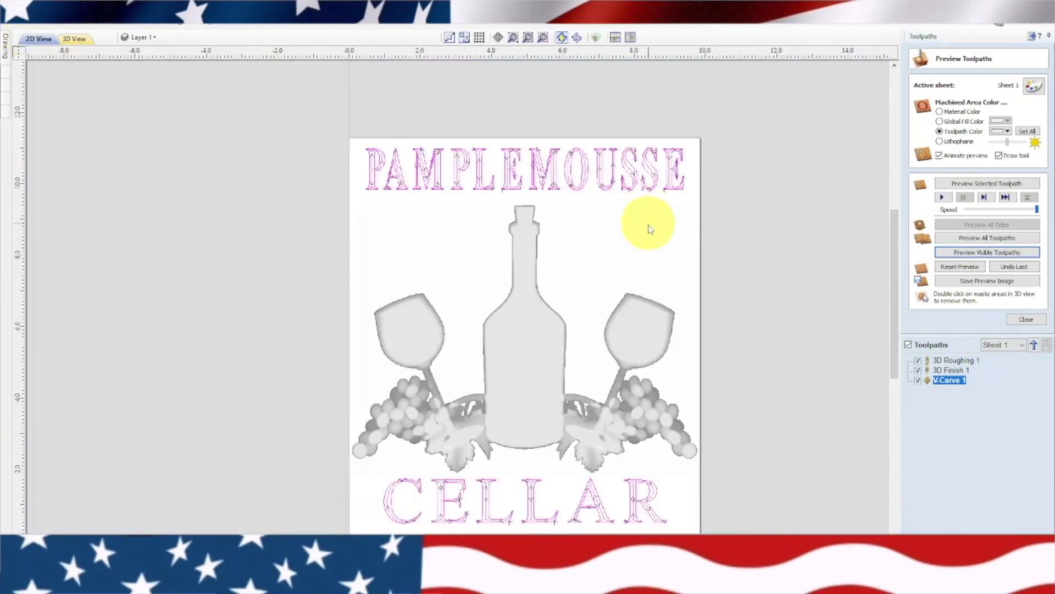